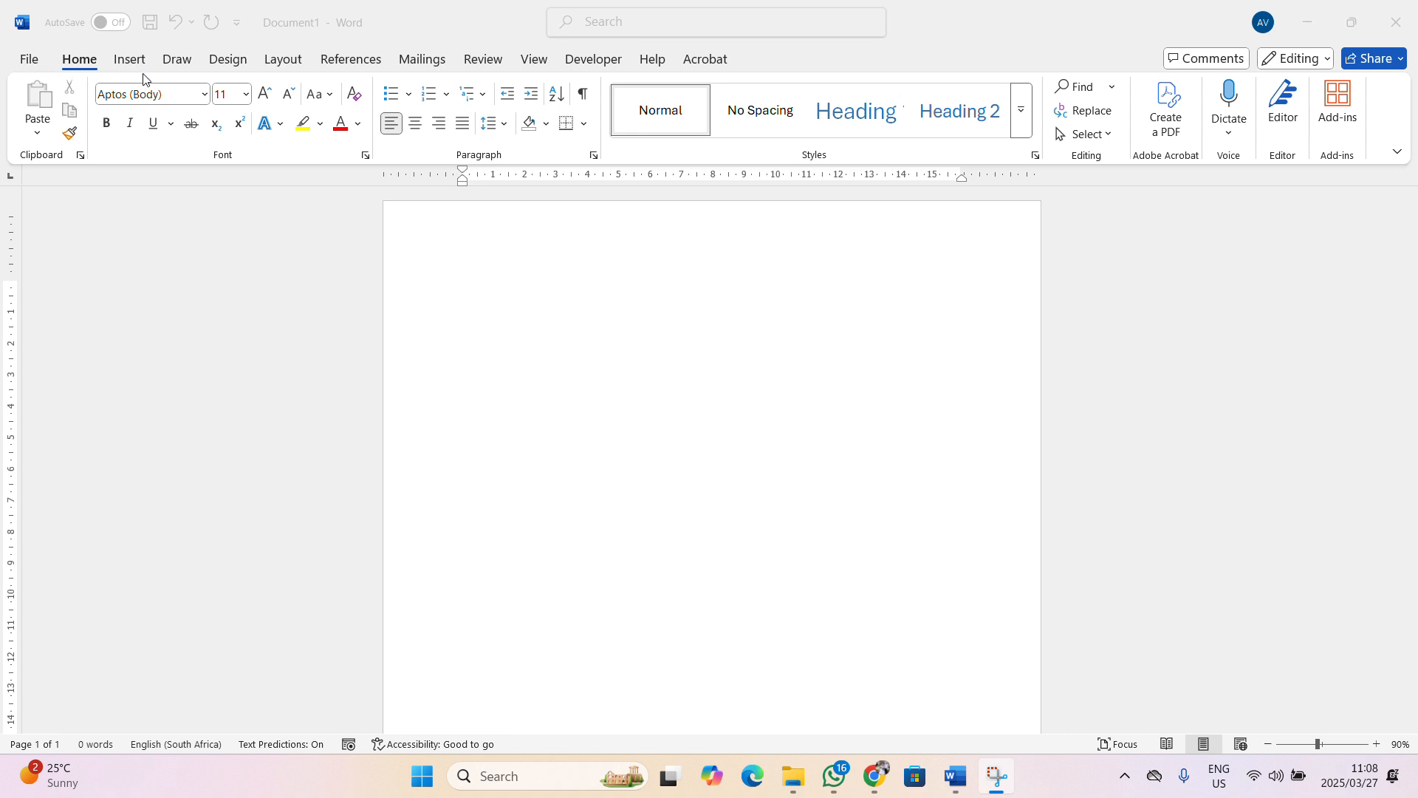
Insert the floral watercolour image from the Downloads folder onto the page
left_click(111, 63)
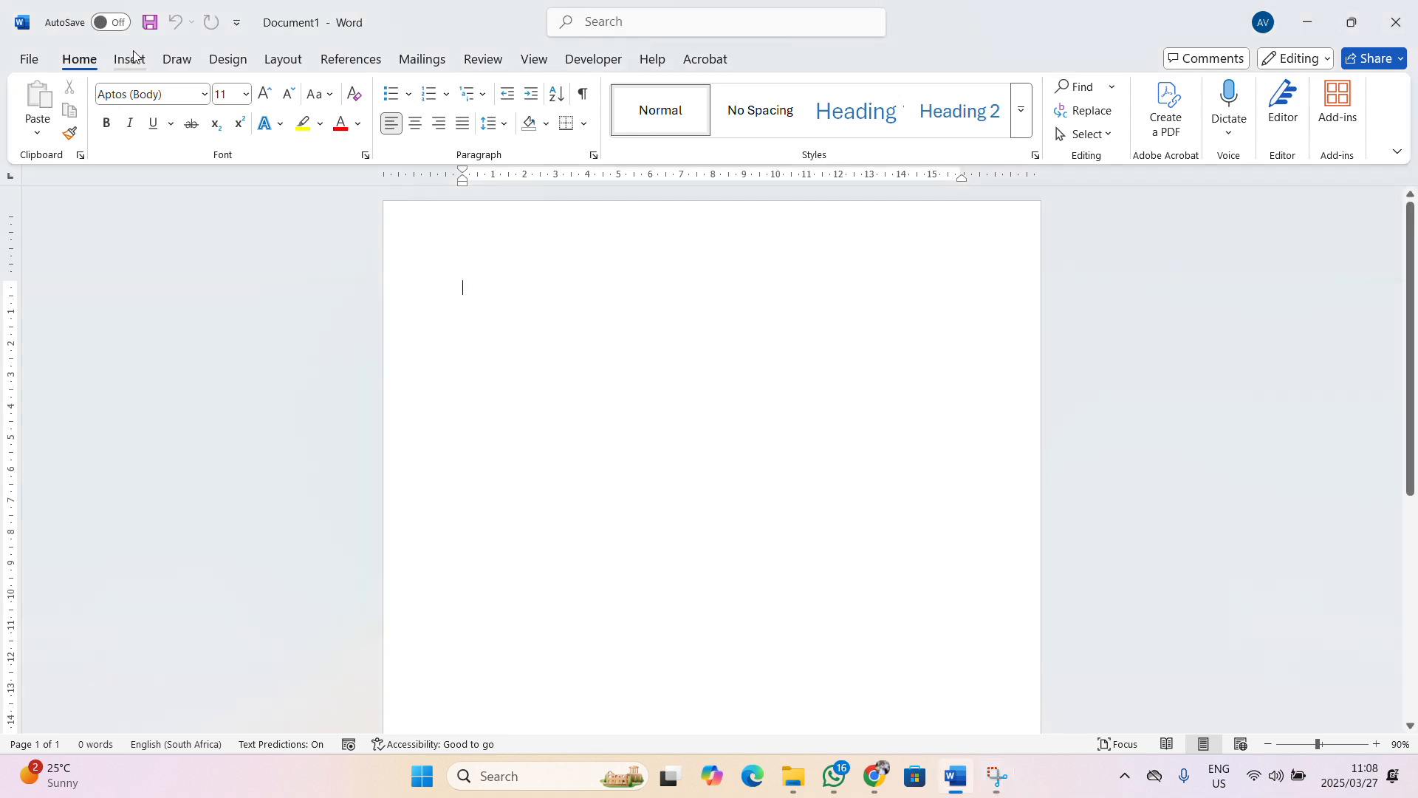
left_click(129, 59)
left_click(219, 137)
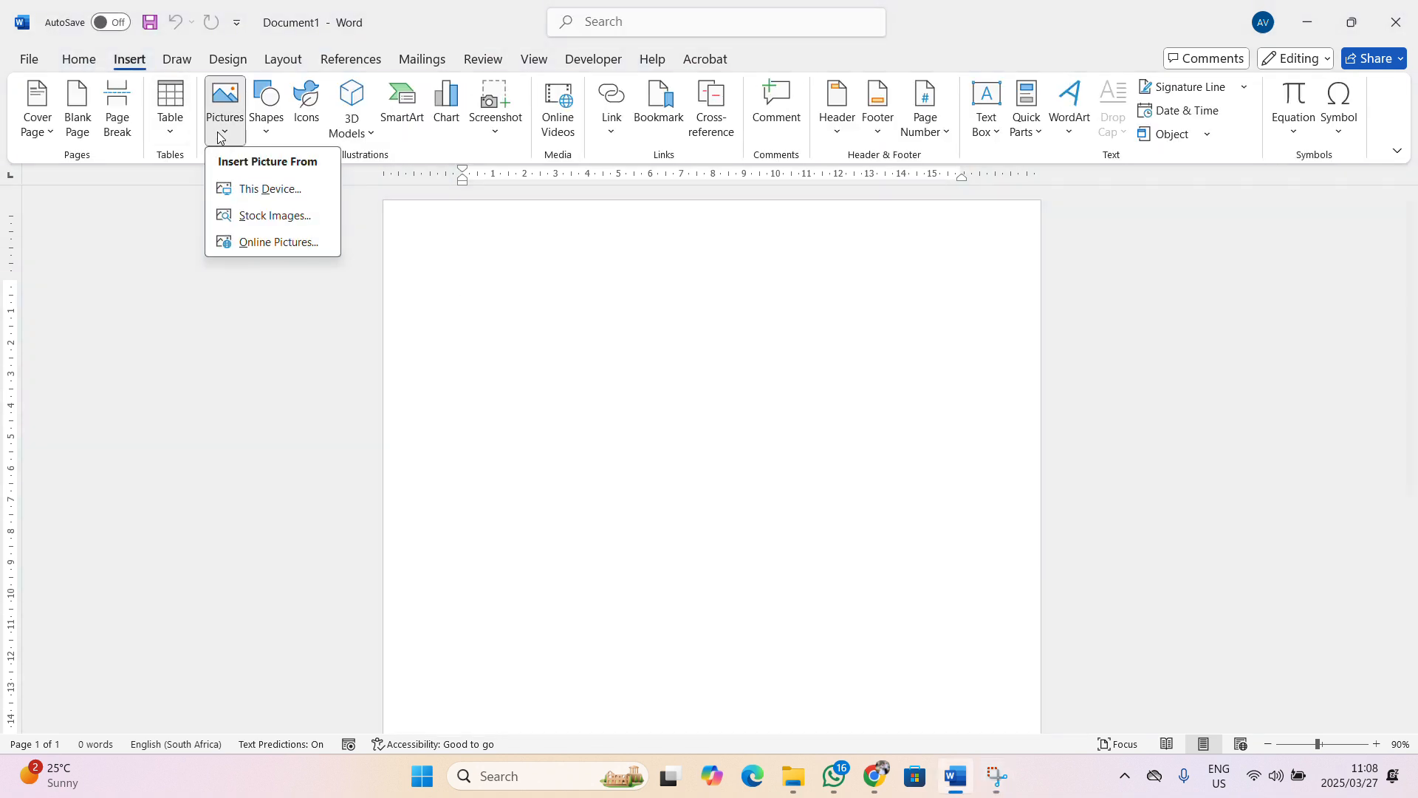
left_click(259, 189)
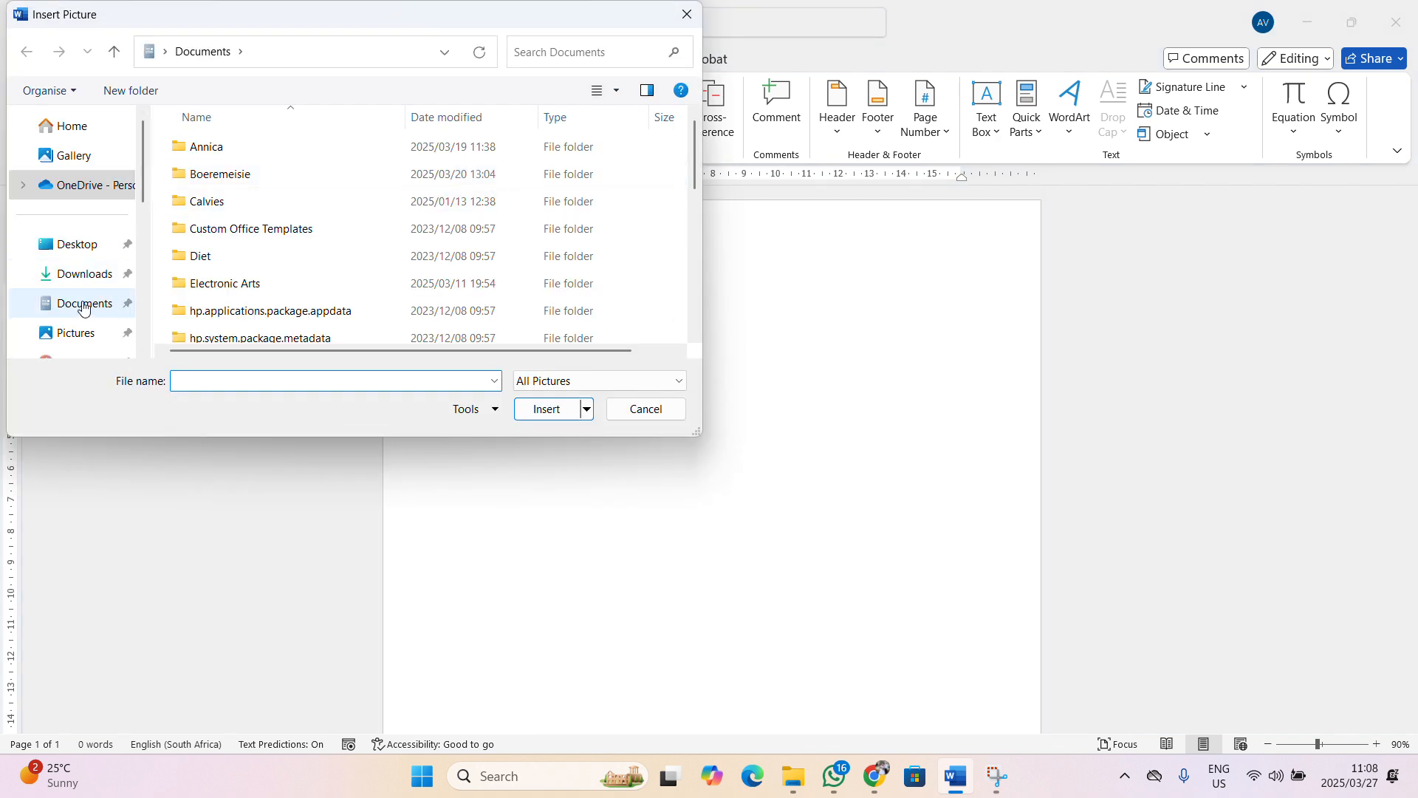
left_click(87, 274)
left_click(214, 185)
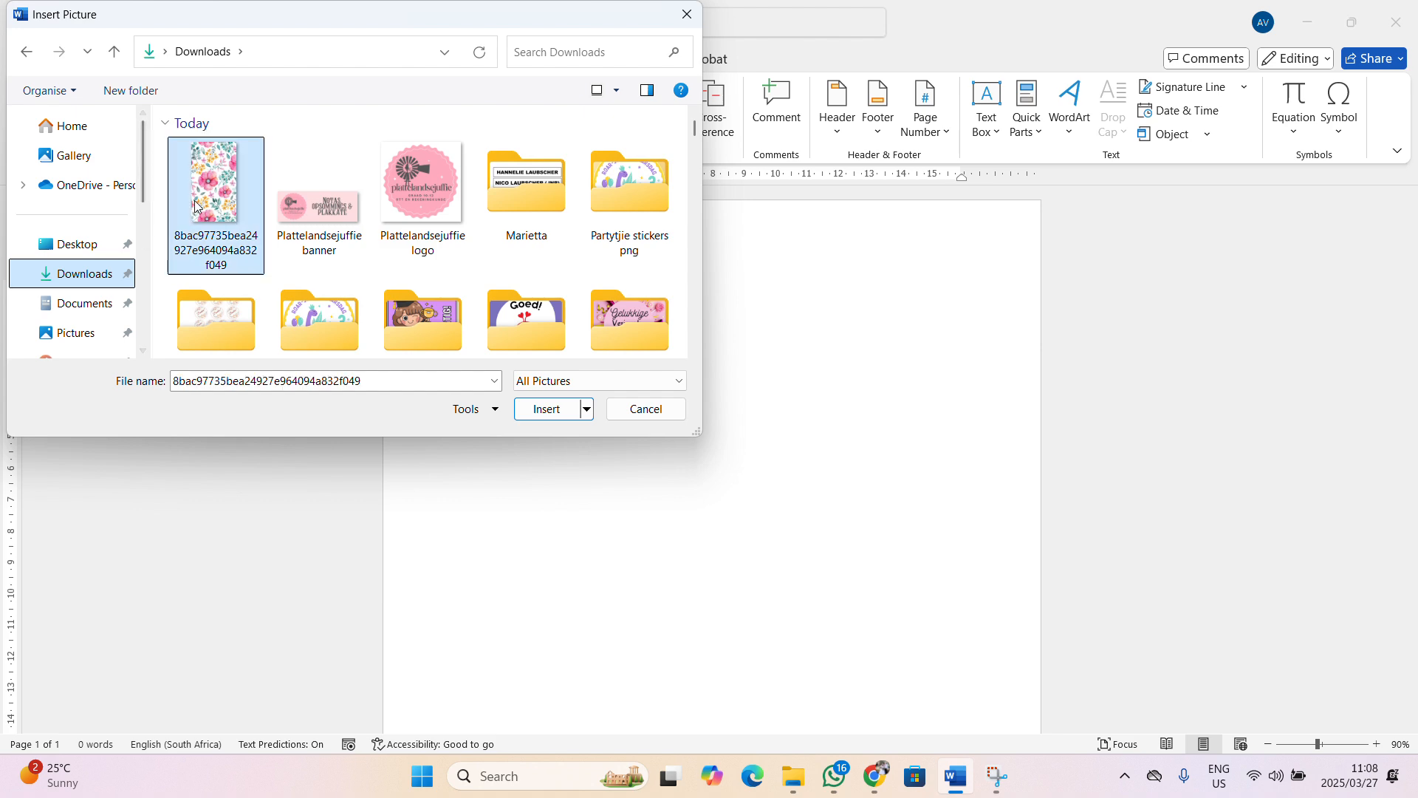
left_click(547, 409)
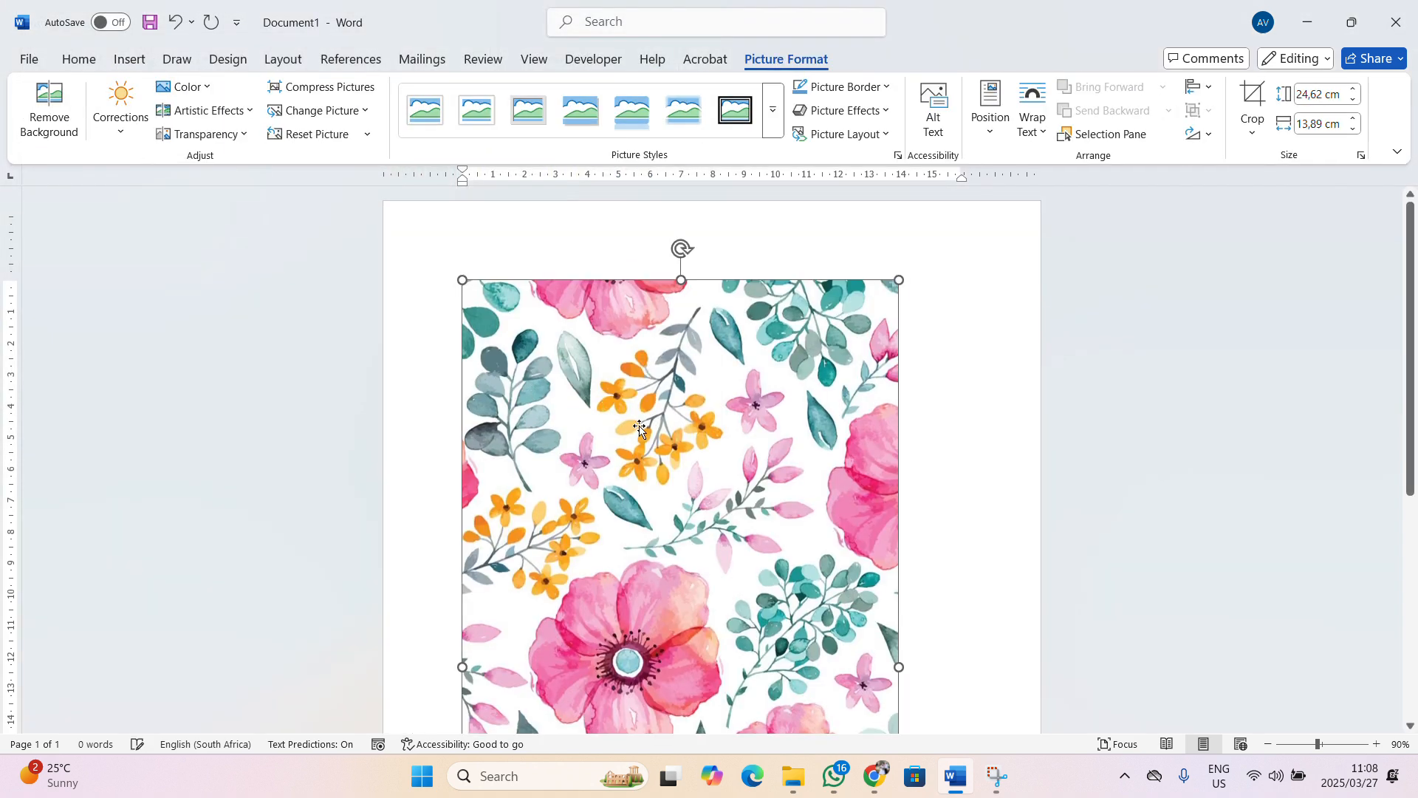
Shrink the floral picture to 19.14 × 10.79 cm
scroll(639, 429, "down", 5)
scroll(749, 478, "up", 5)
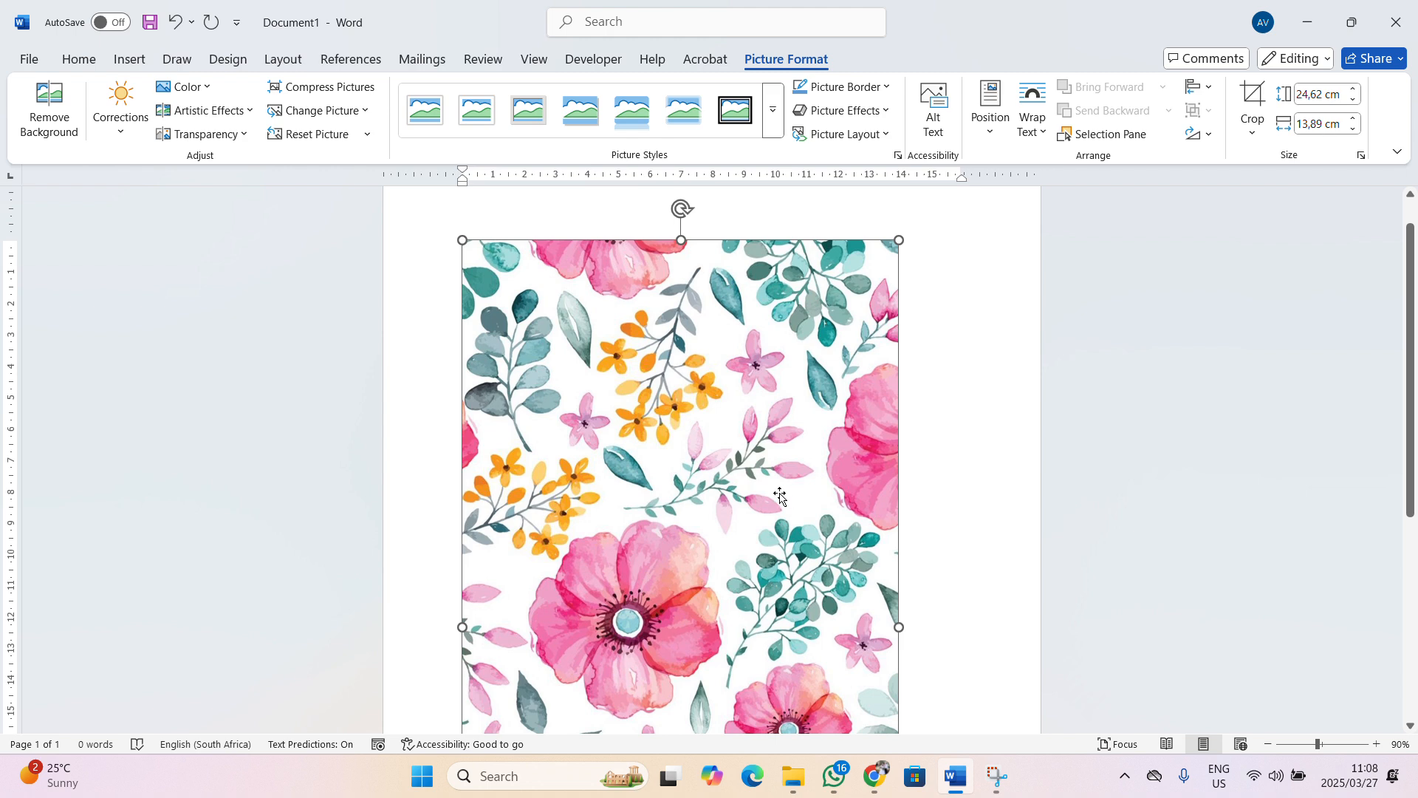
left_click(1268, 744)
left_click(1269, 744)
left_click(1269, 743)
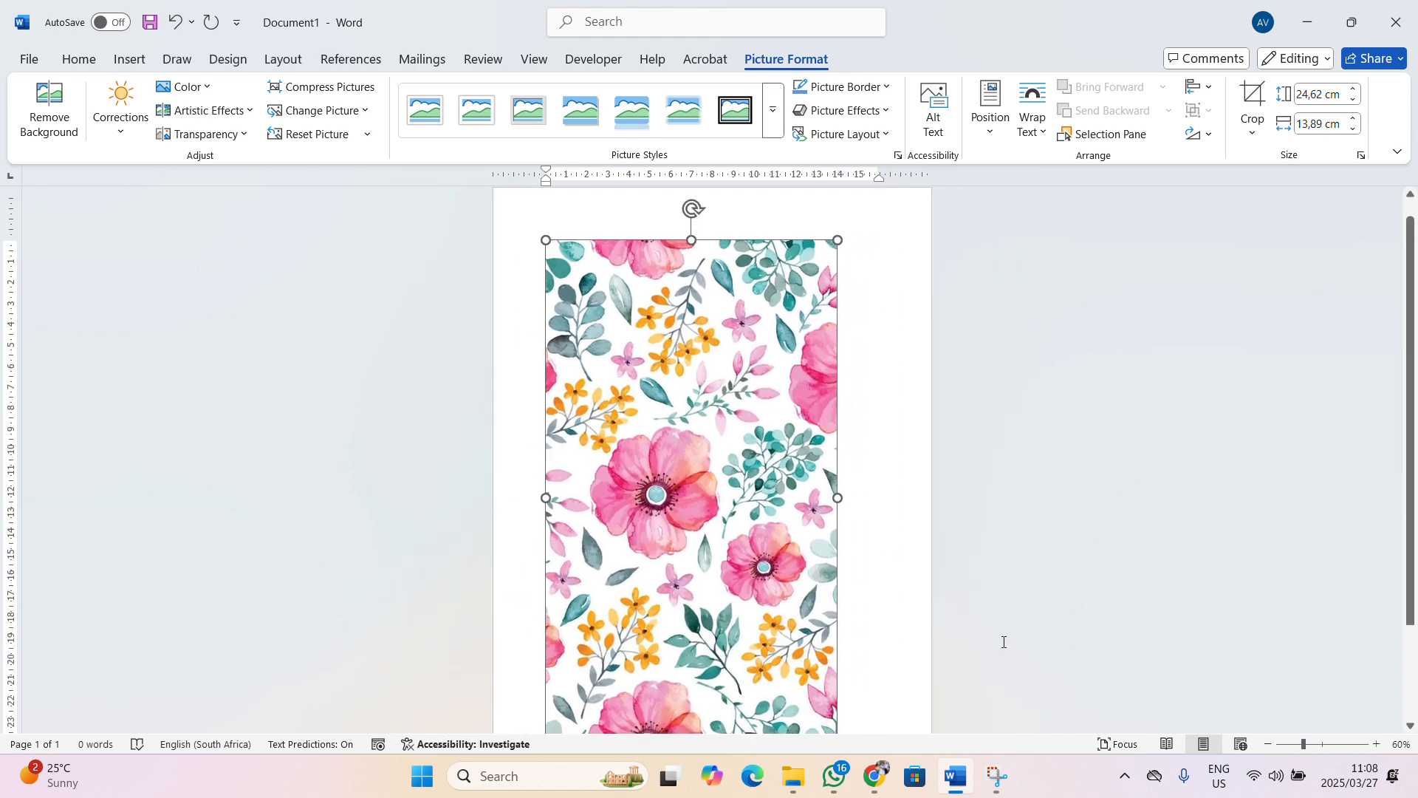
left_click(1269, 743)
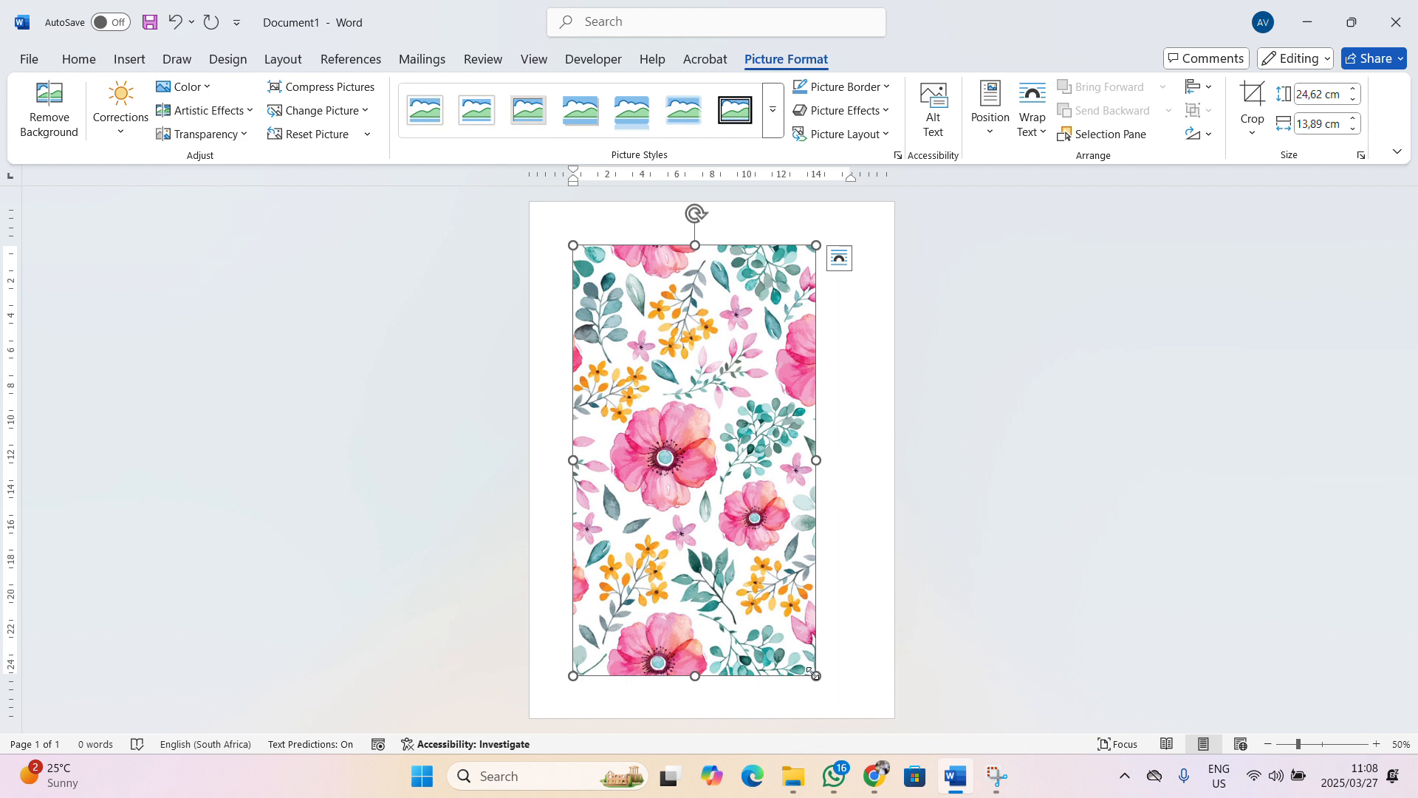
left_click_drag(816, 675, 762, 580)
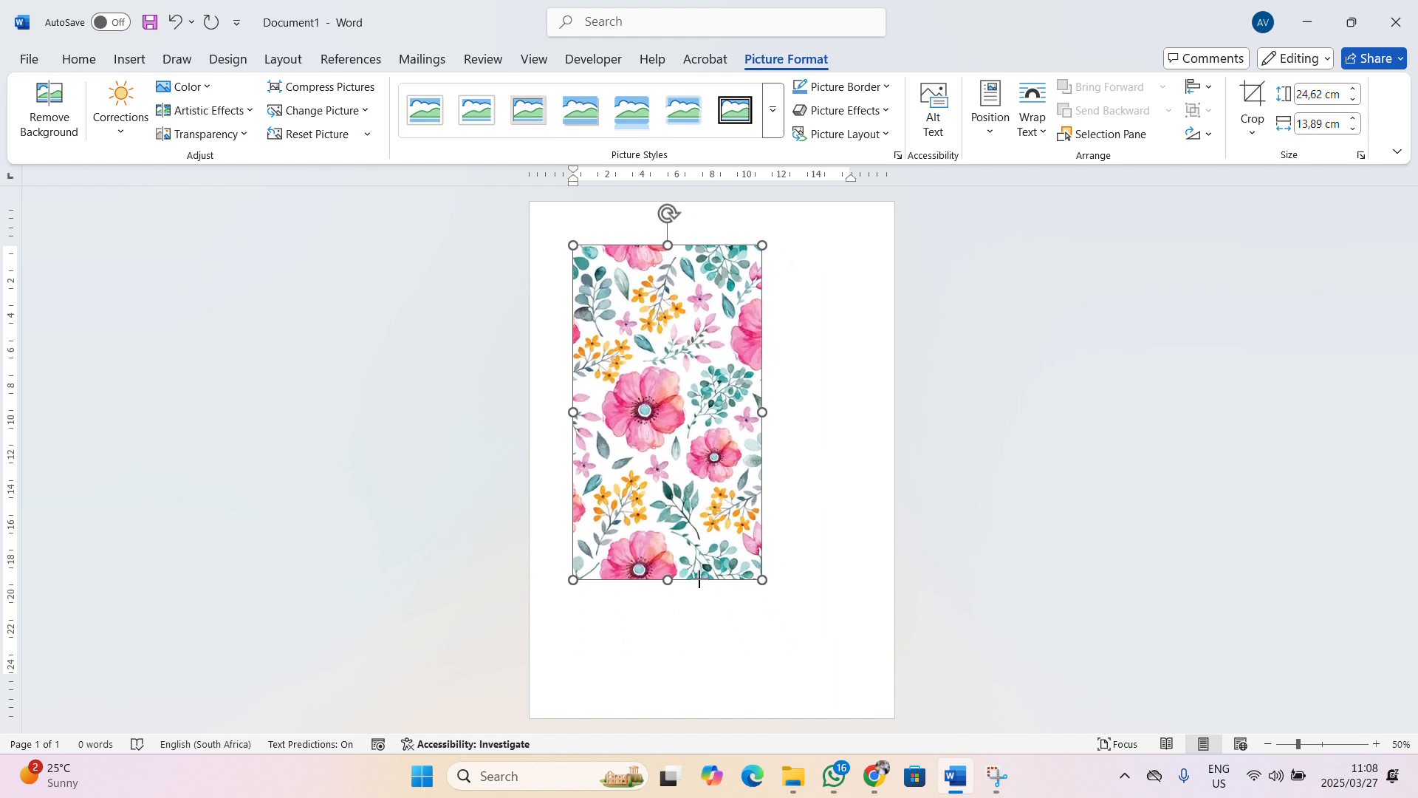
left_click(1376, 744)
left_click(1376, 744)
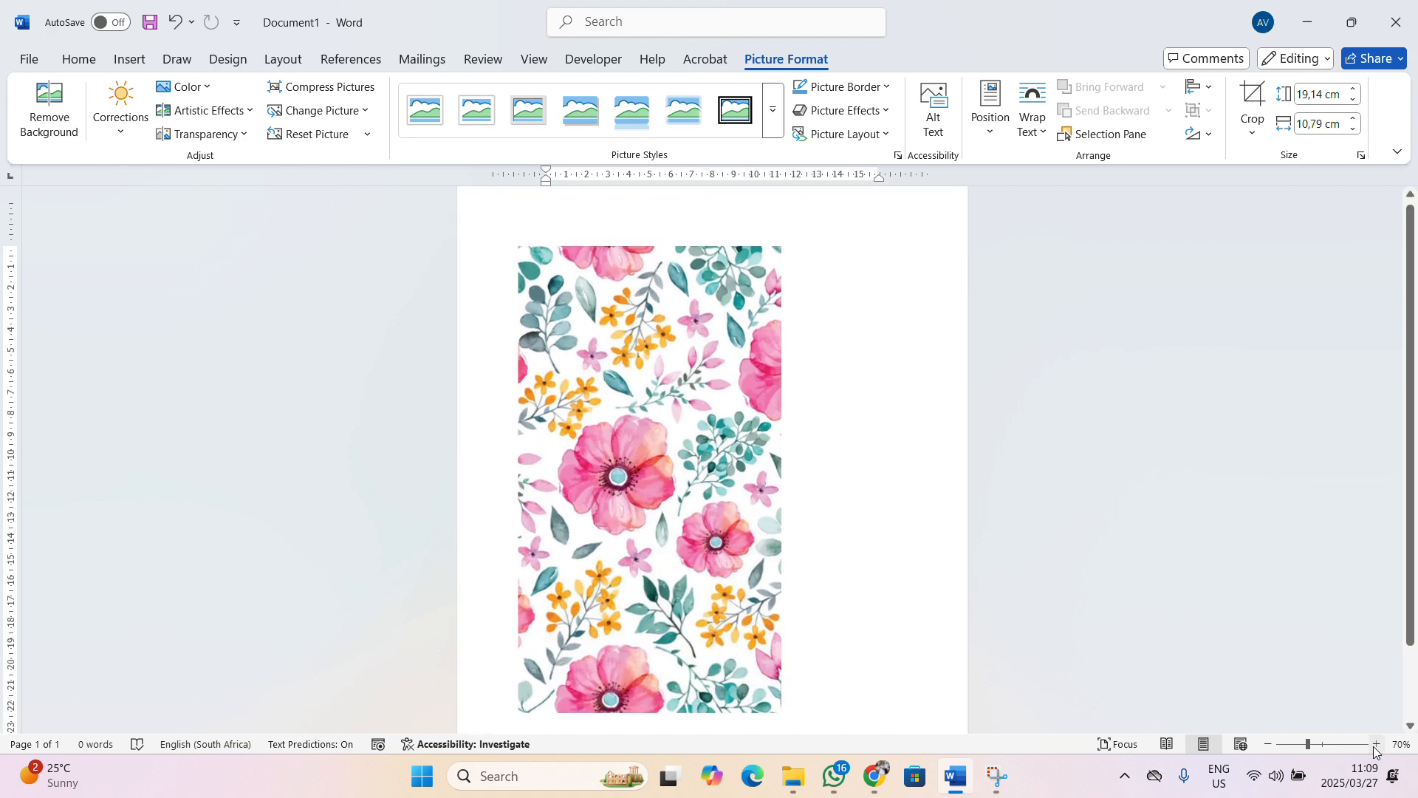
left_click(907, 503)
scroll(902, 500, "down", 1)
left_click(134, 59)
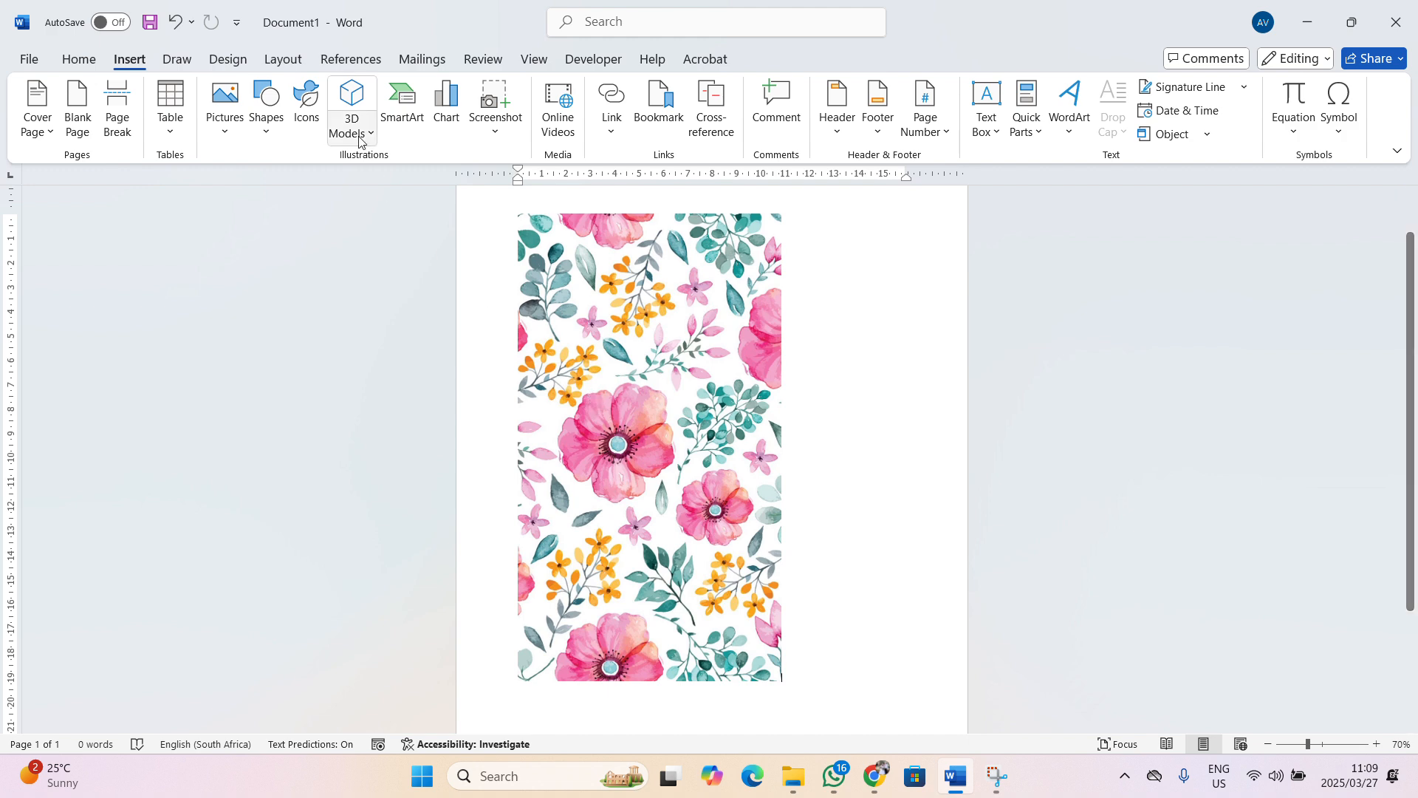
Draw a rounded rectangle of about 16.12 × 8.44 cm over the floral picture
left_click(267, 133)
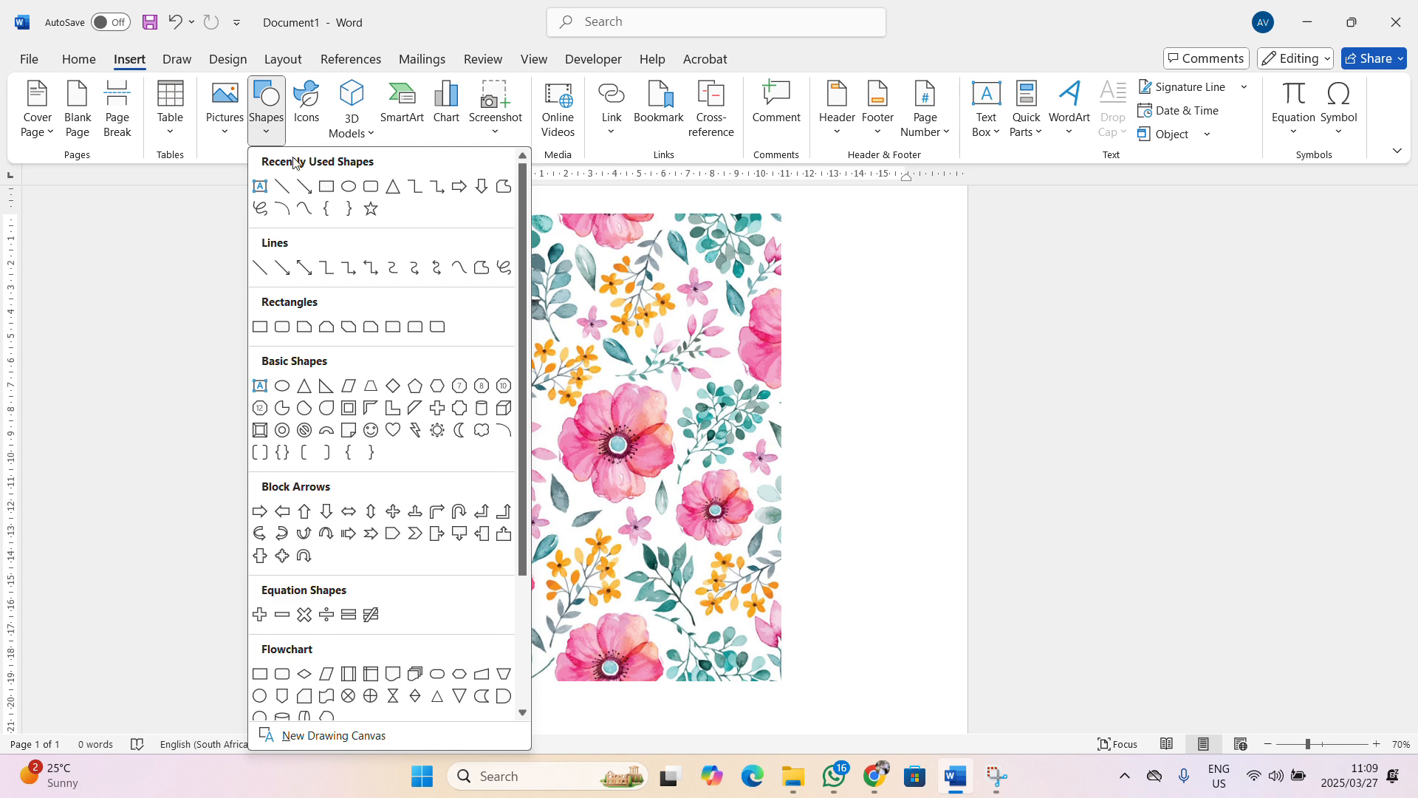
left_click(326, 186)
left_click(266, 126)
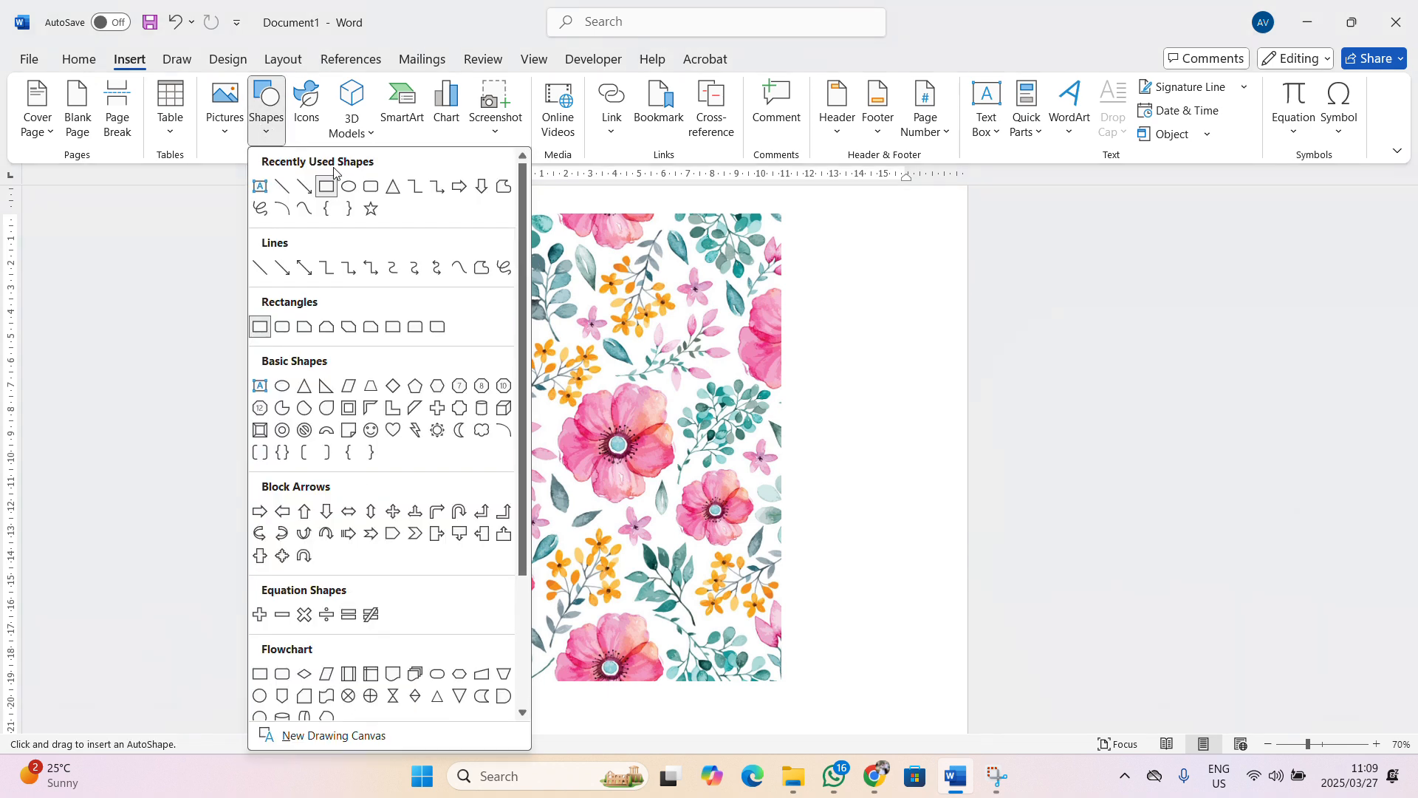
left_click(371, 186)
left_click_drag(553, 253, 759, 646)
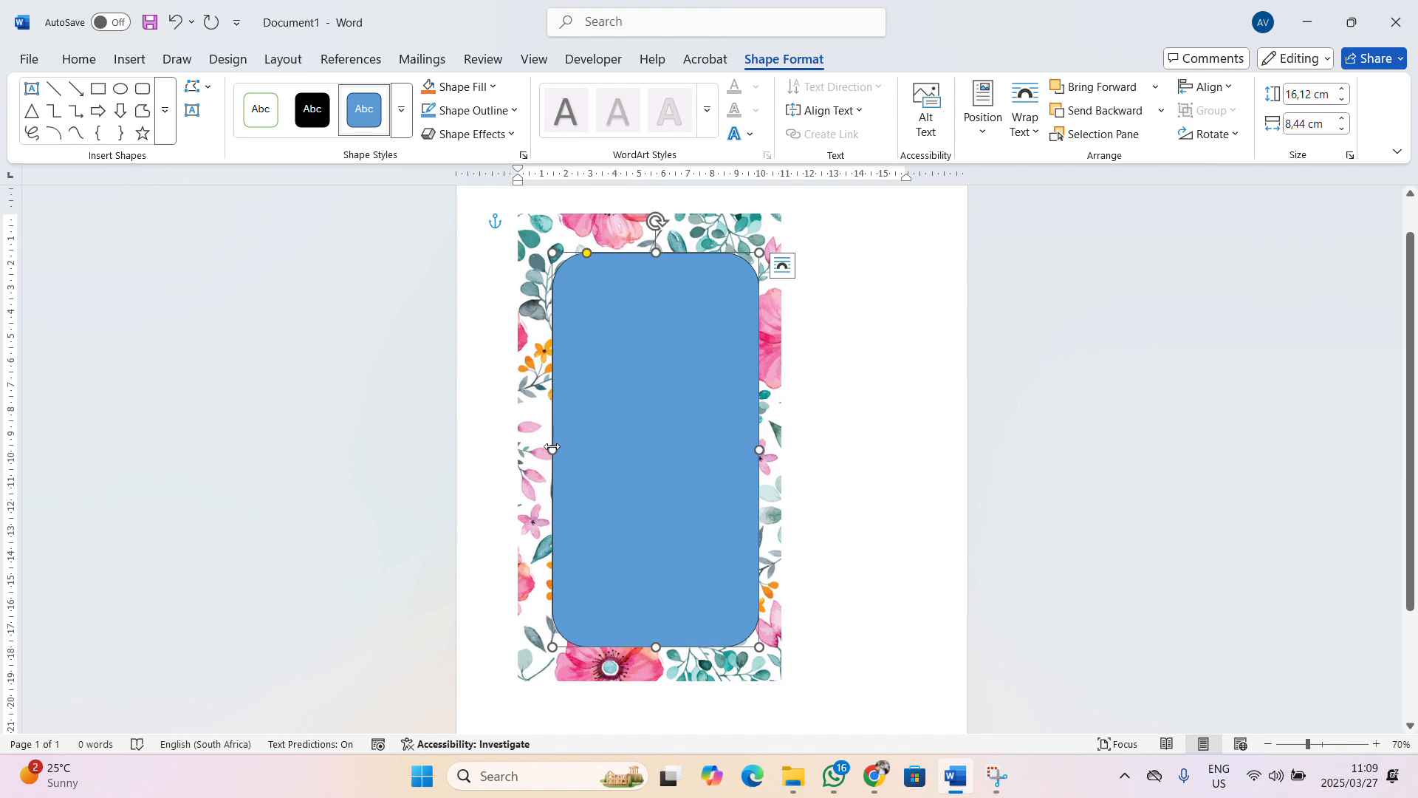
left_click_drag(551, 447, 540, 450)
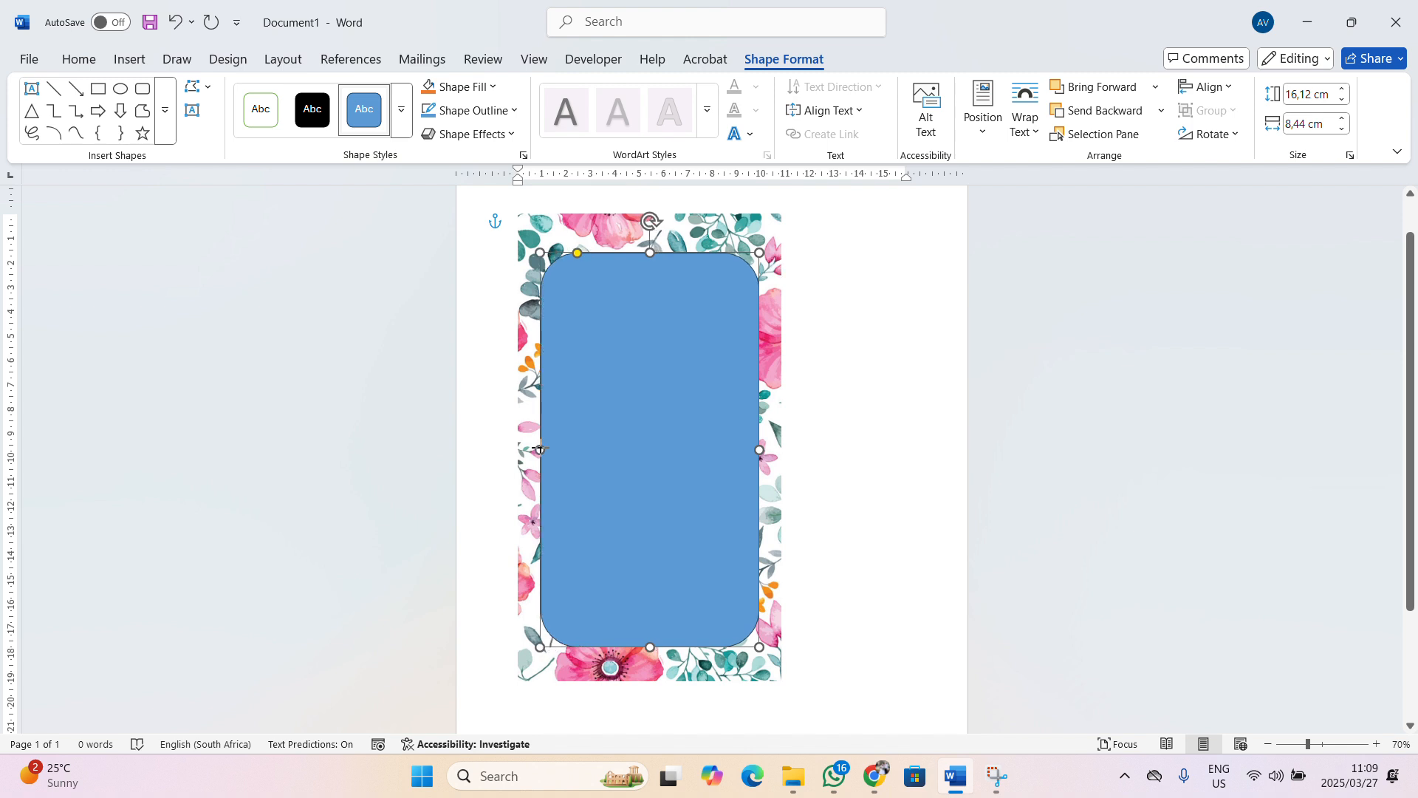
Fill the rounded rectangle with white
left_click(491, 92)
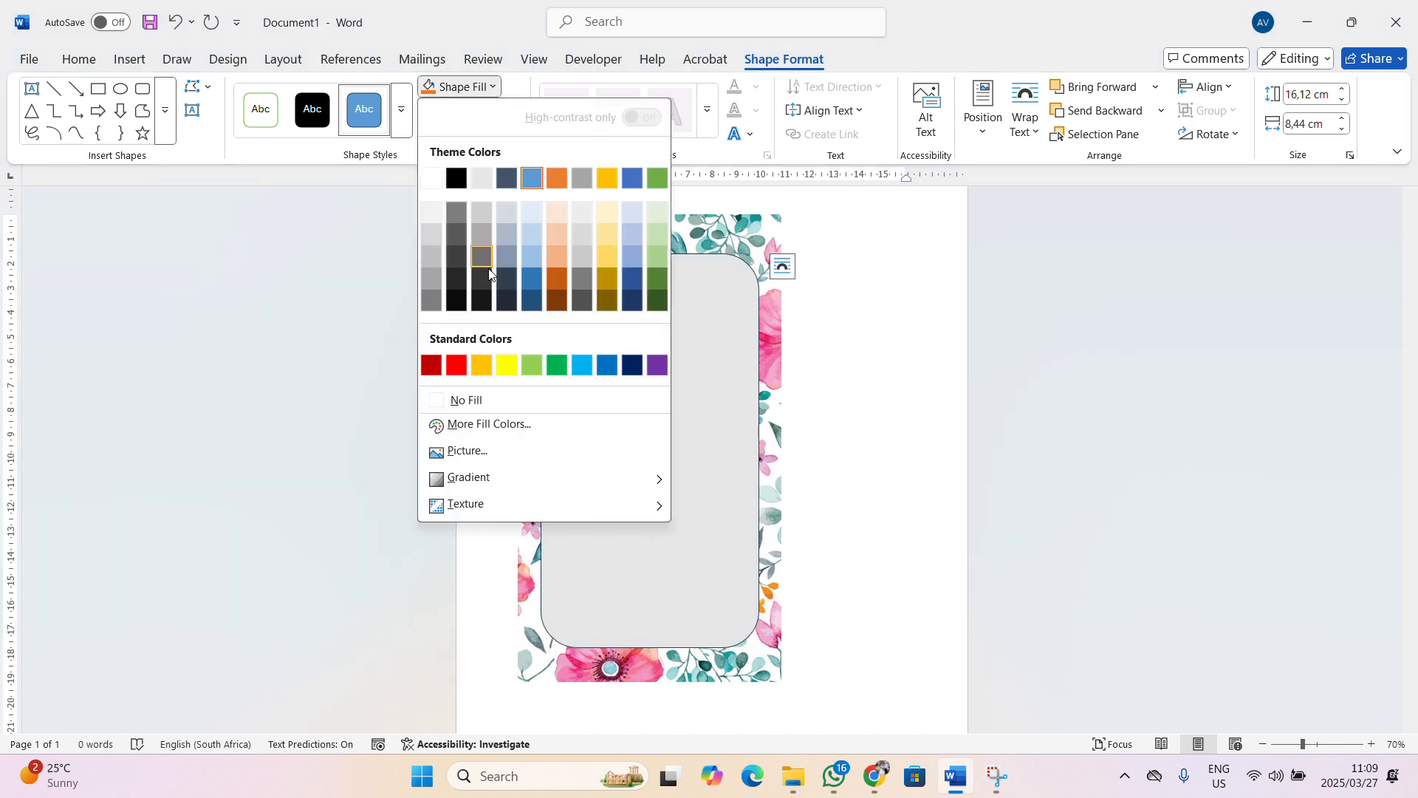
left_click(446, 179)
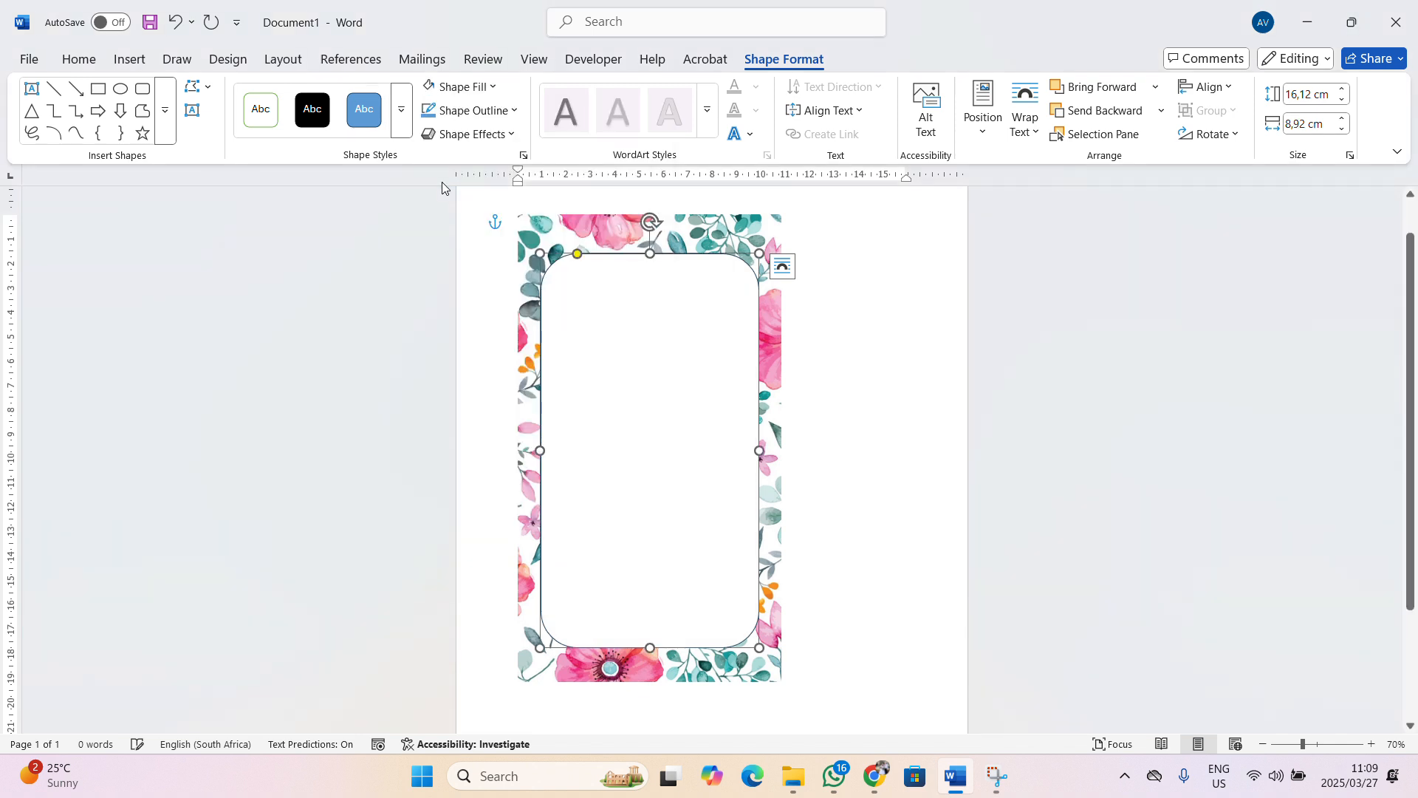
left_click(509, 112)
left_click(473, 109)
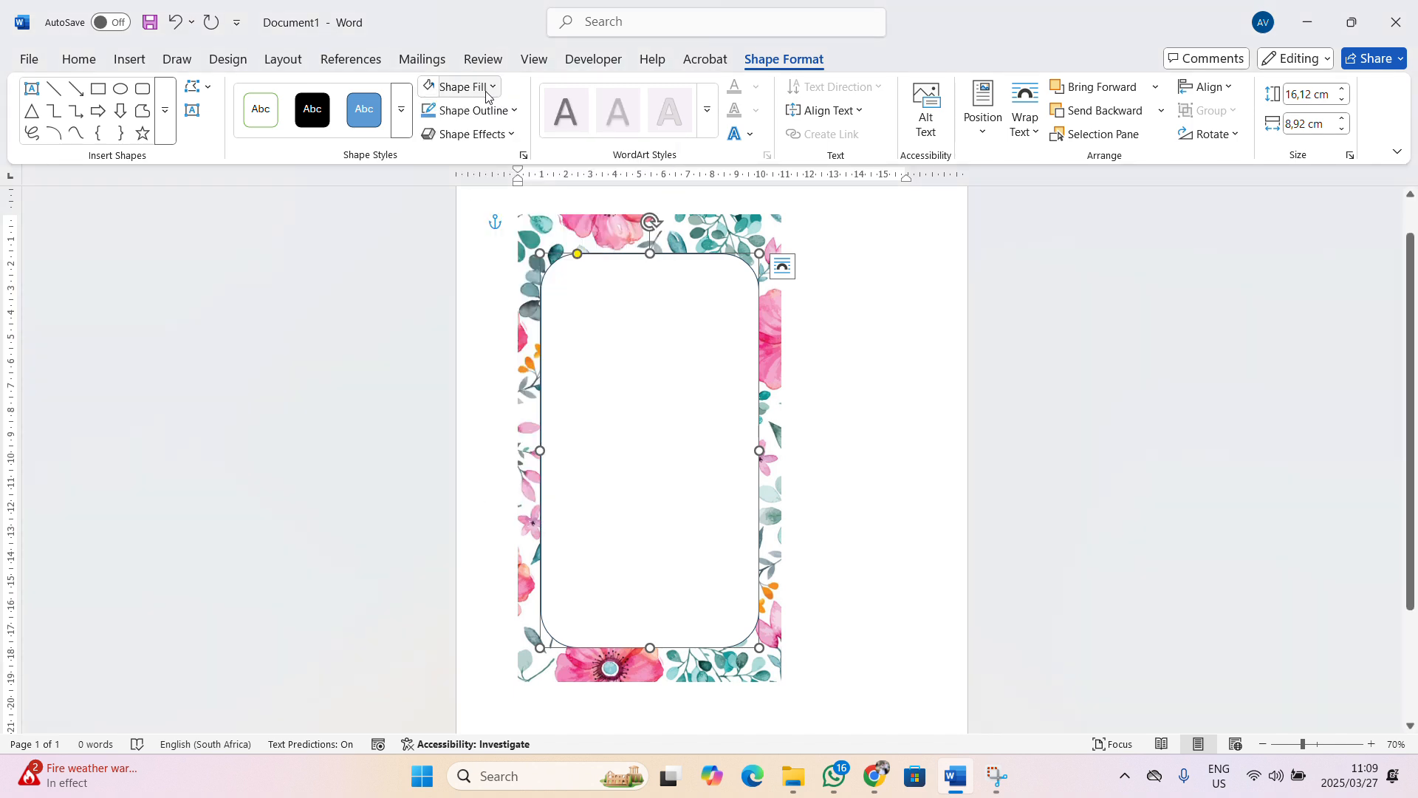
left_click(493, 88)
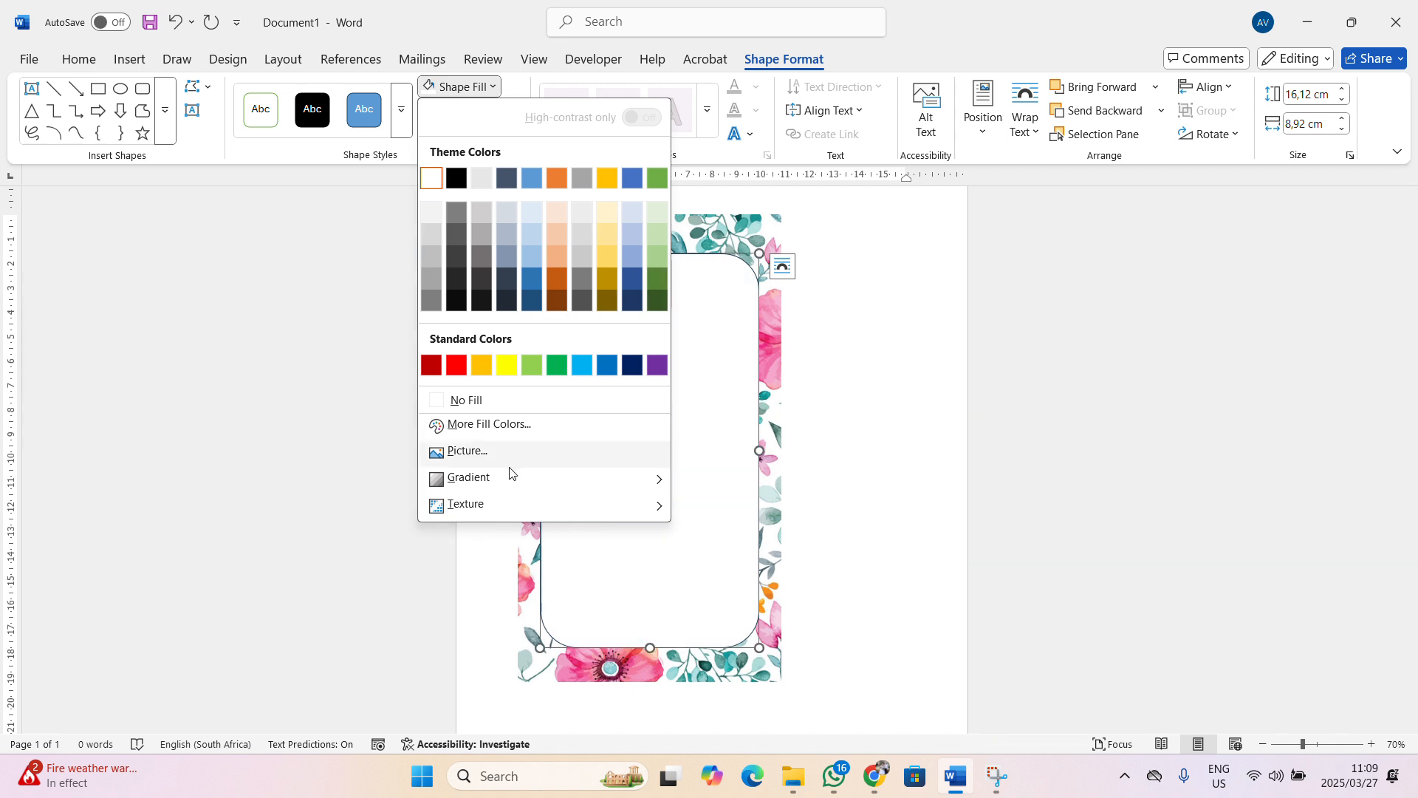
mouse_move(480, 504)
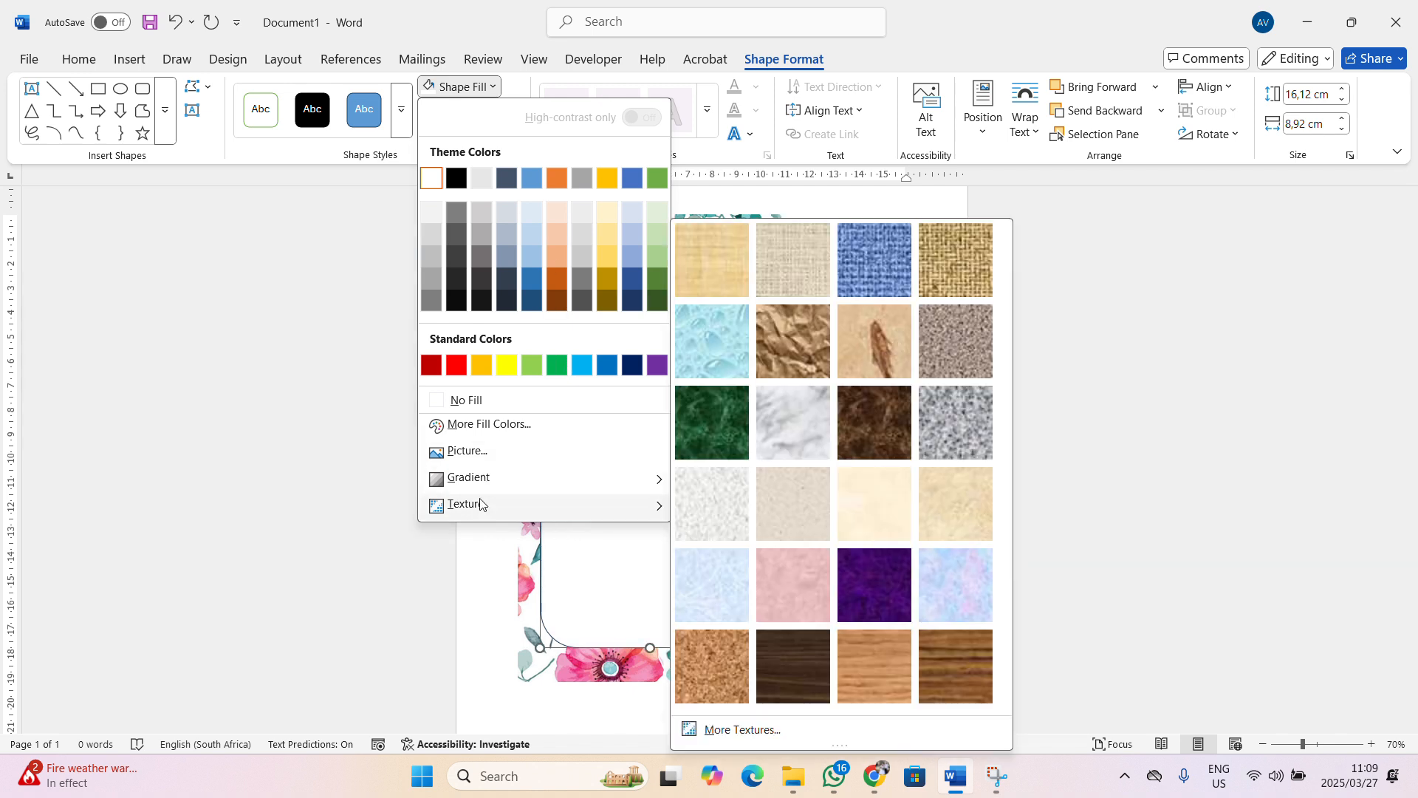
left_click(493, 87)
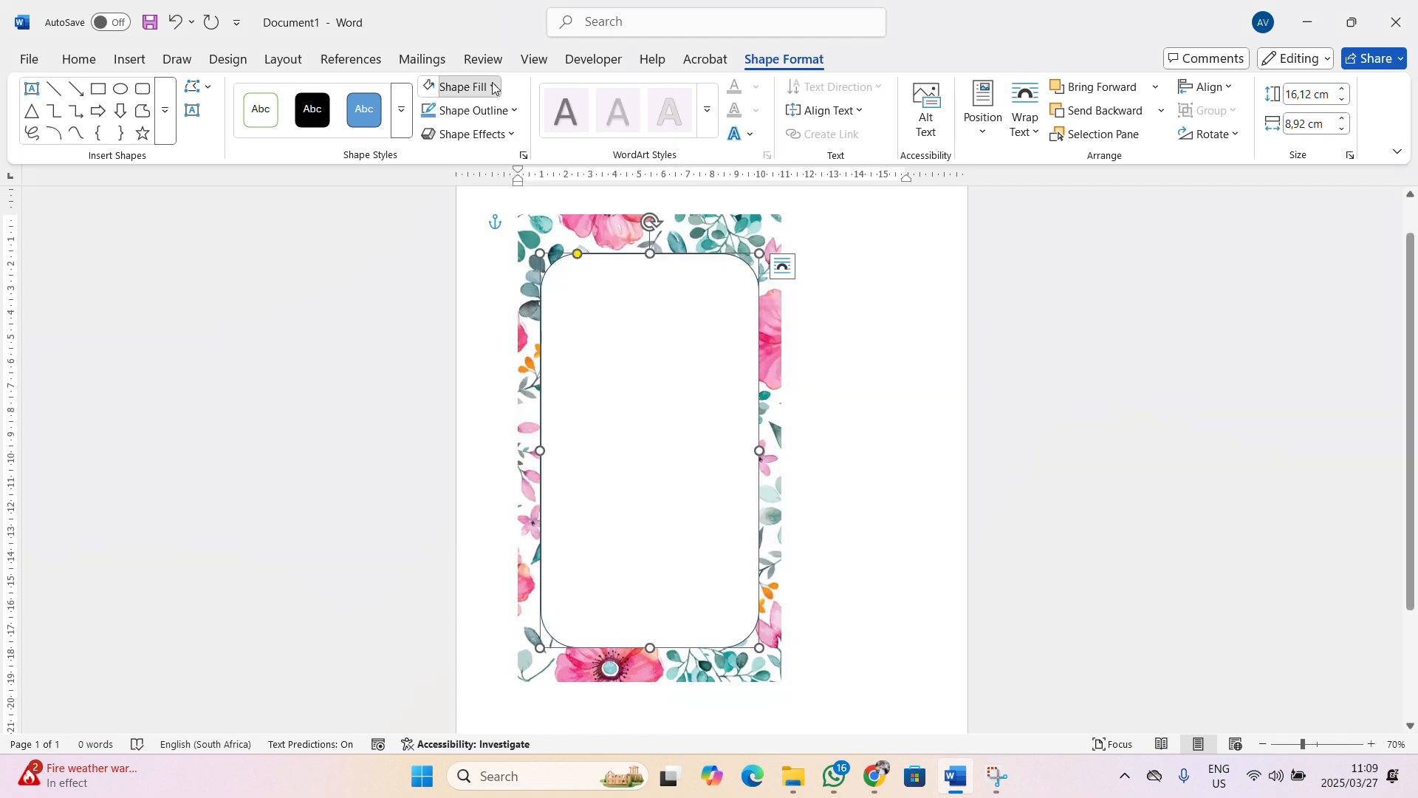
left_click(473, 134)
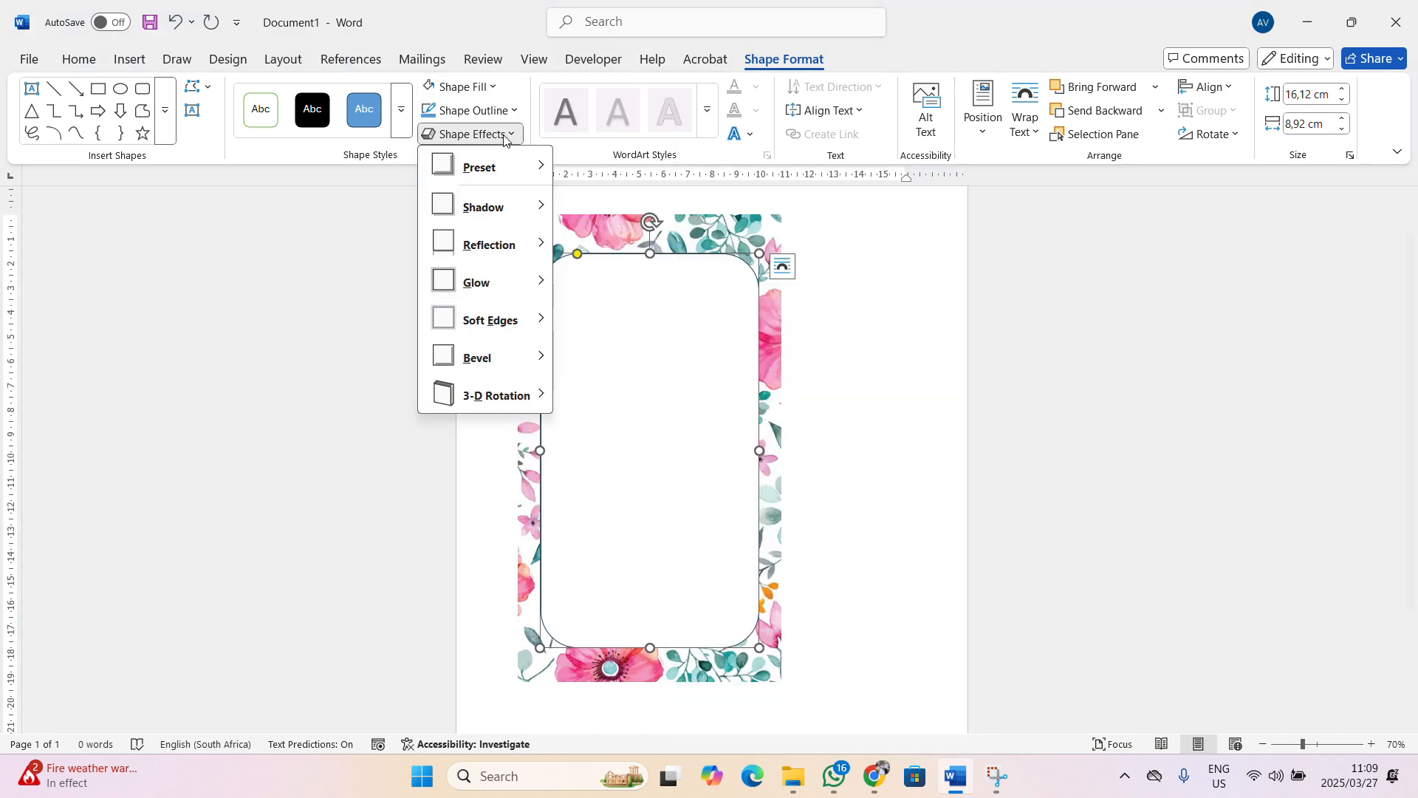
left_click(472, 134)
left_click(487, 111)
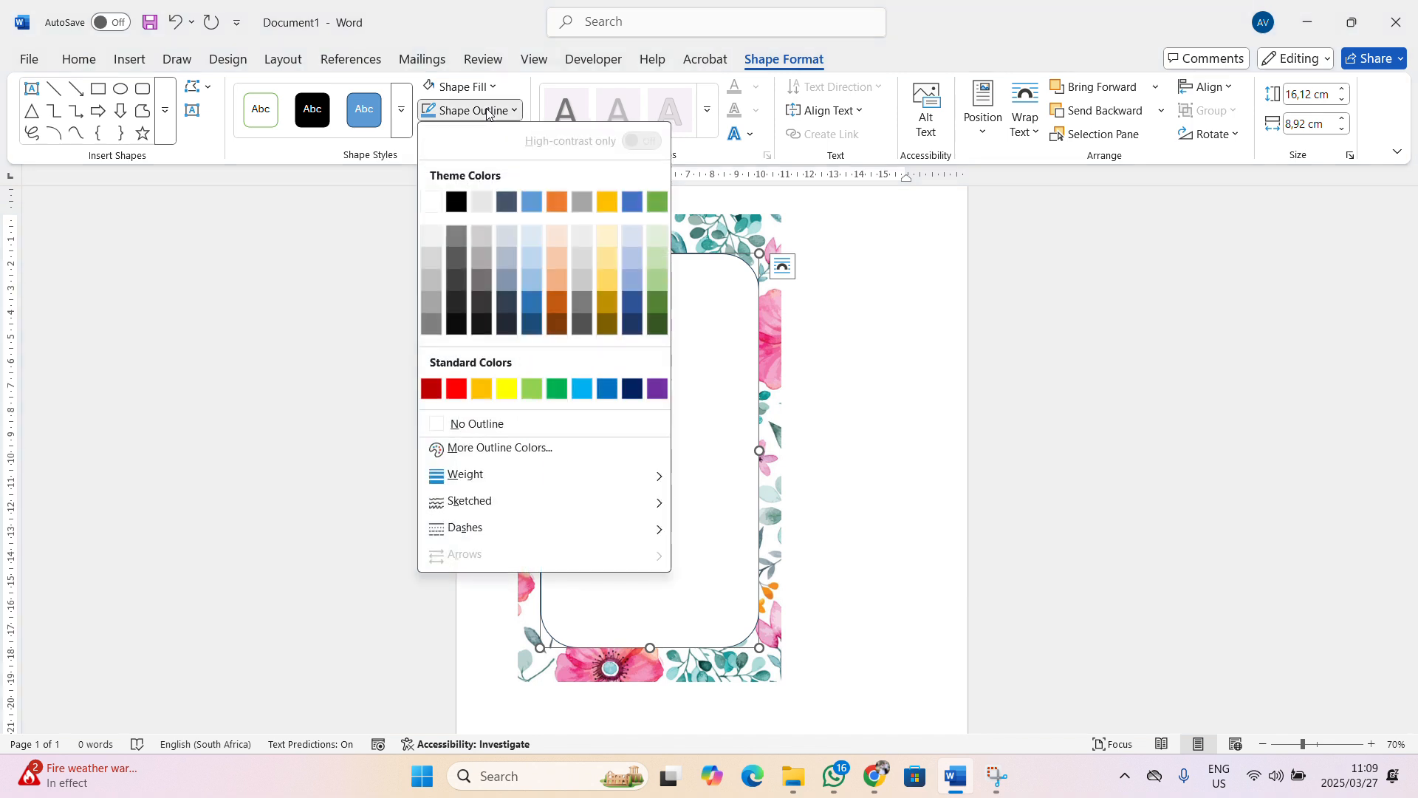
left_click(487, 111)
Raise the white fill's transparency to 70% through More Fill Colors
right_click(665, 412)
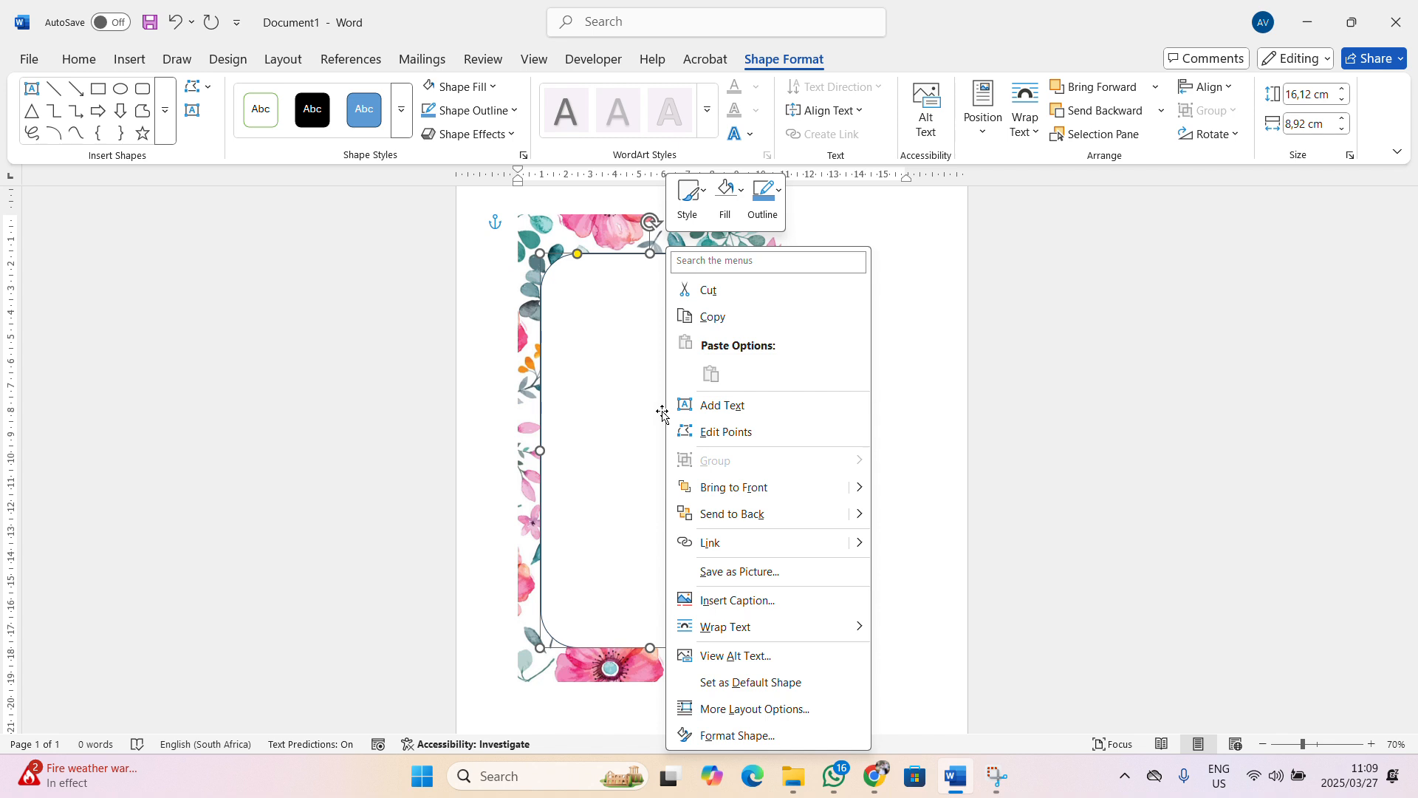
left_click(458, 87)
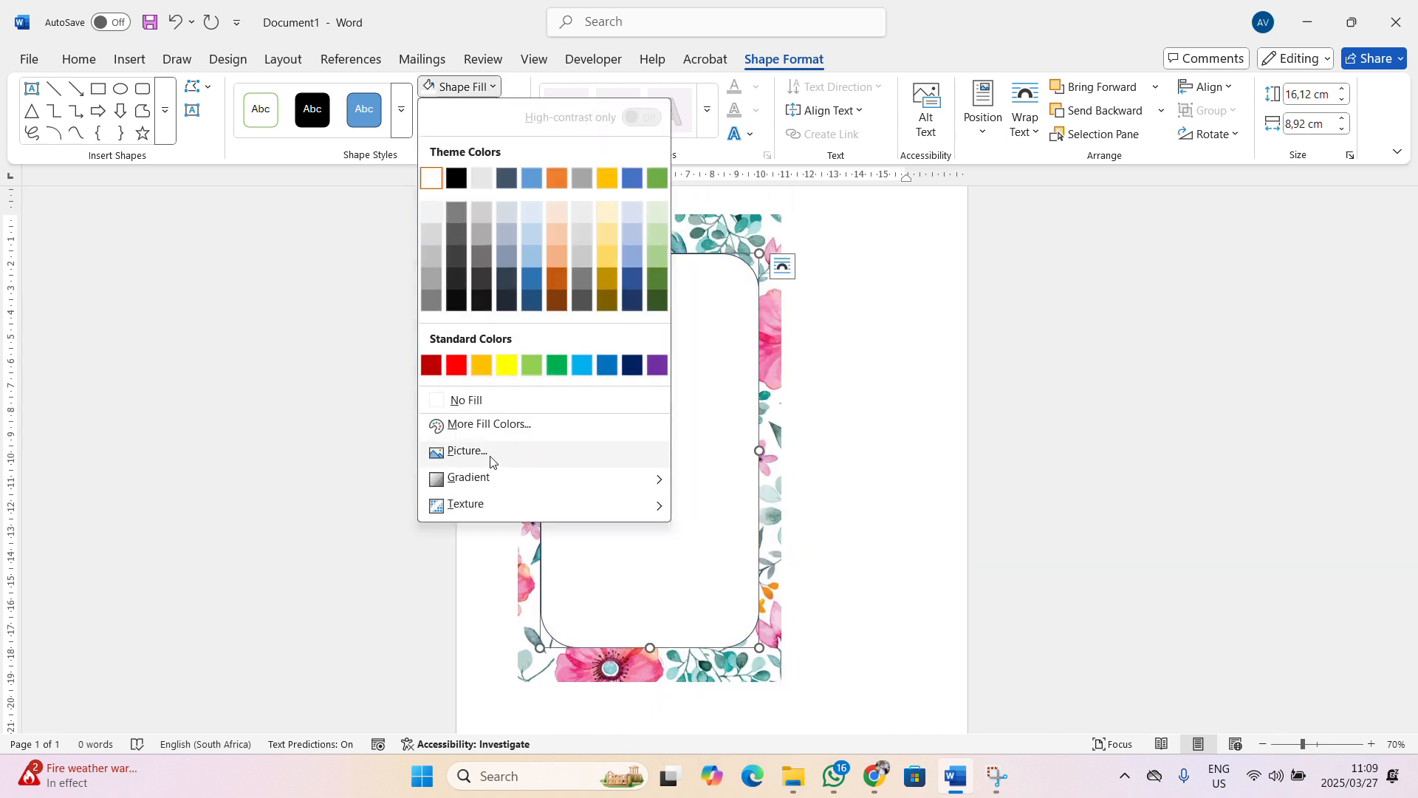
left_click(489, 424)
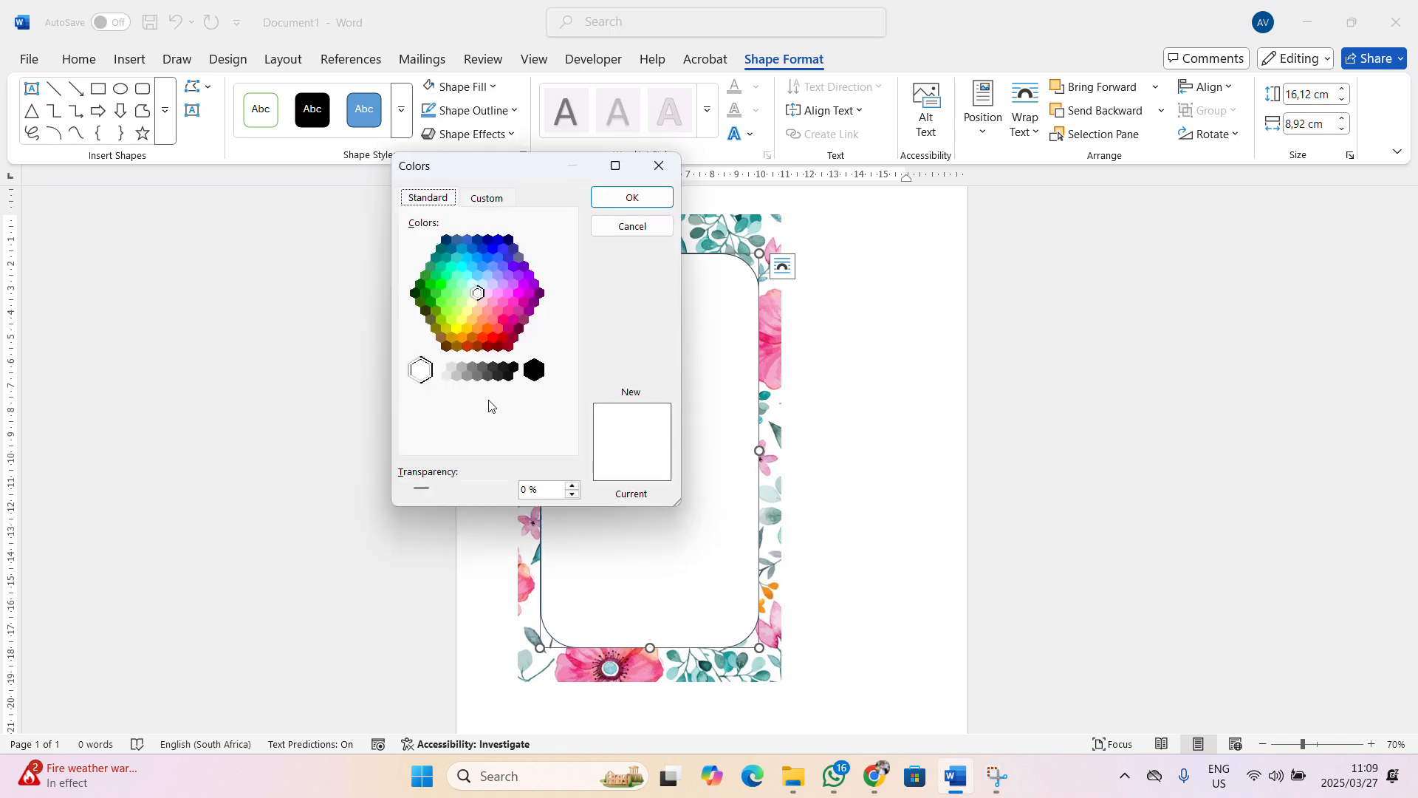
double_click(574, 486)
left_click(633, 196)
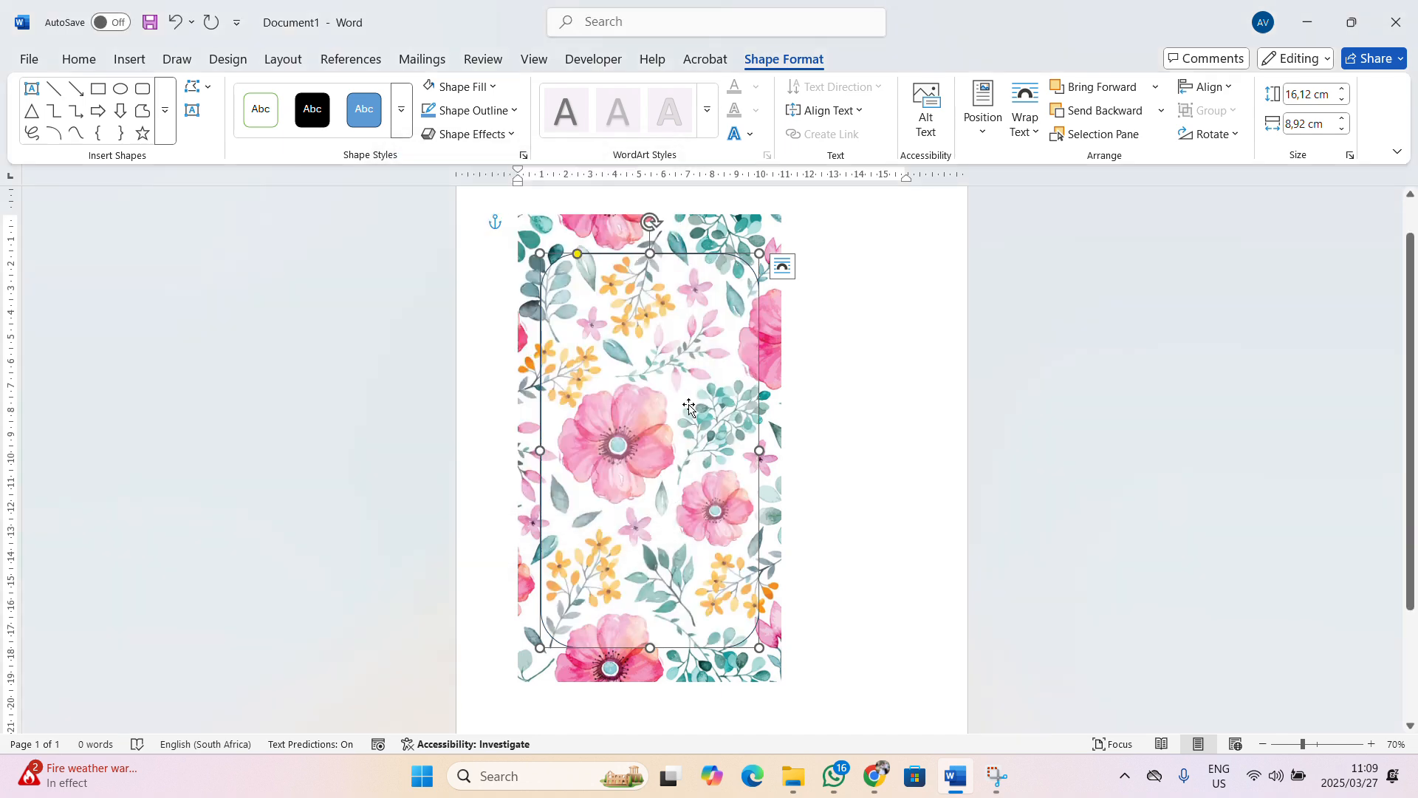
Set the frame's fill transparency to 40% and nudge the frame slightly left
left_click(492, 87)
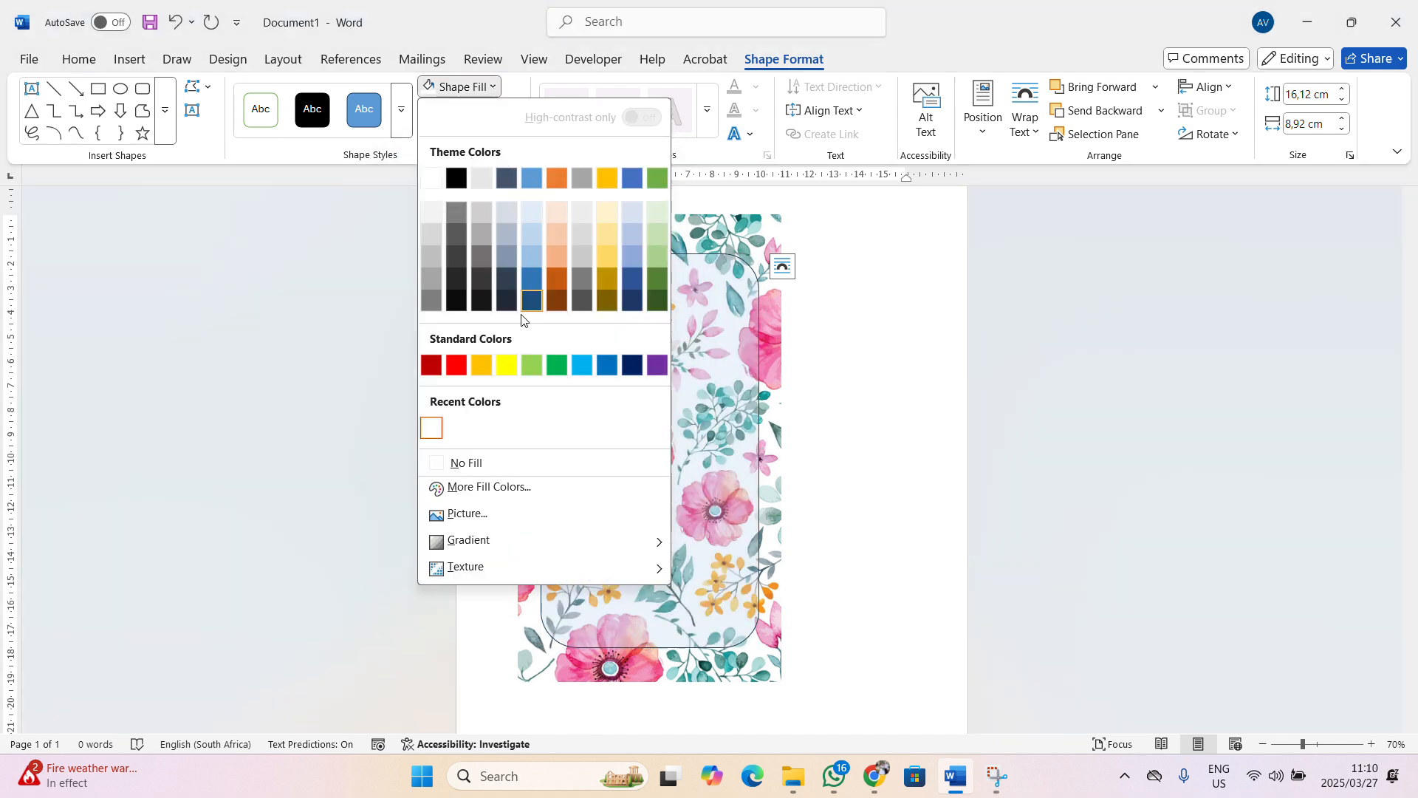
left_click(487, 490)
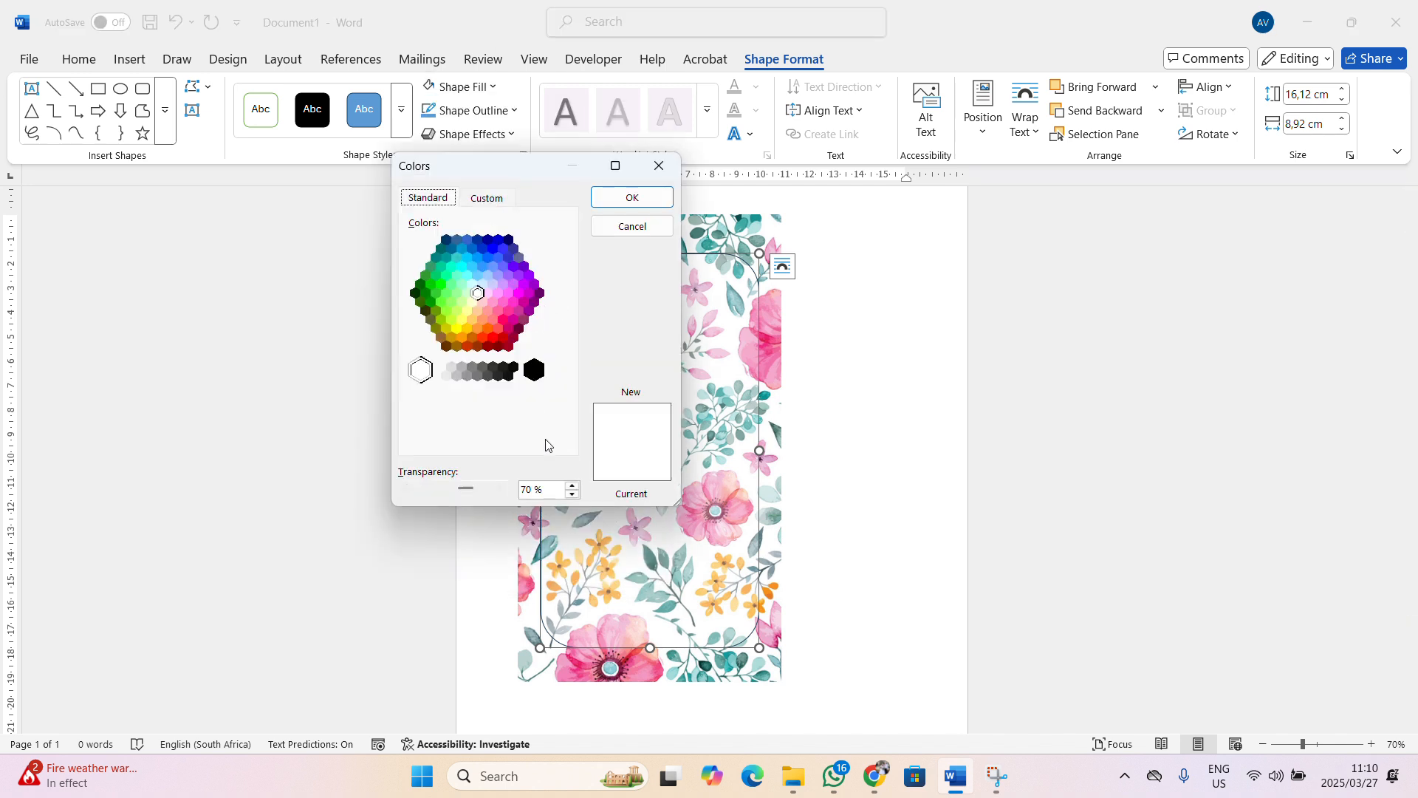
left_click_drag(533, 489, 505, 485)
type("40")
key("Return")
left_click_drag(676, 511, 665, 509)
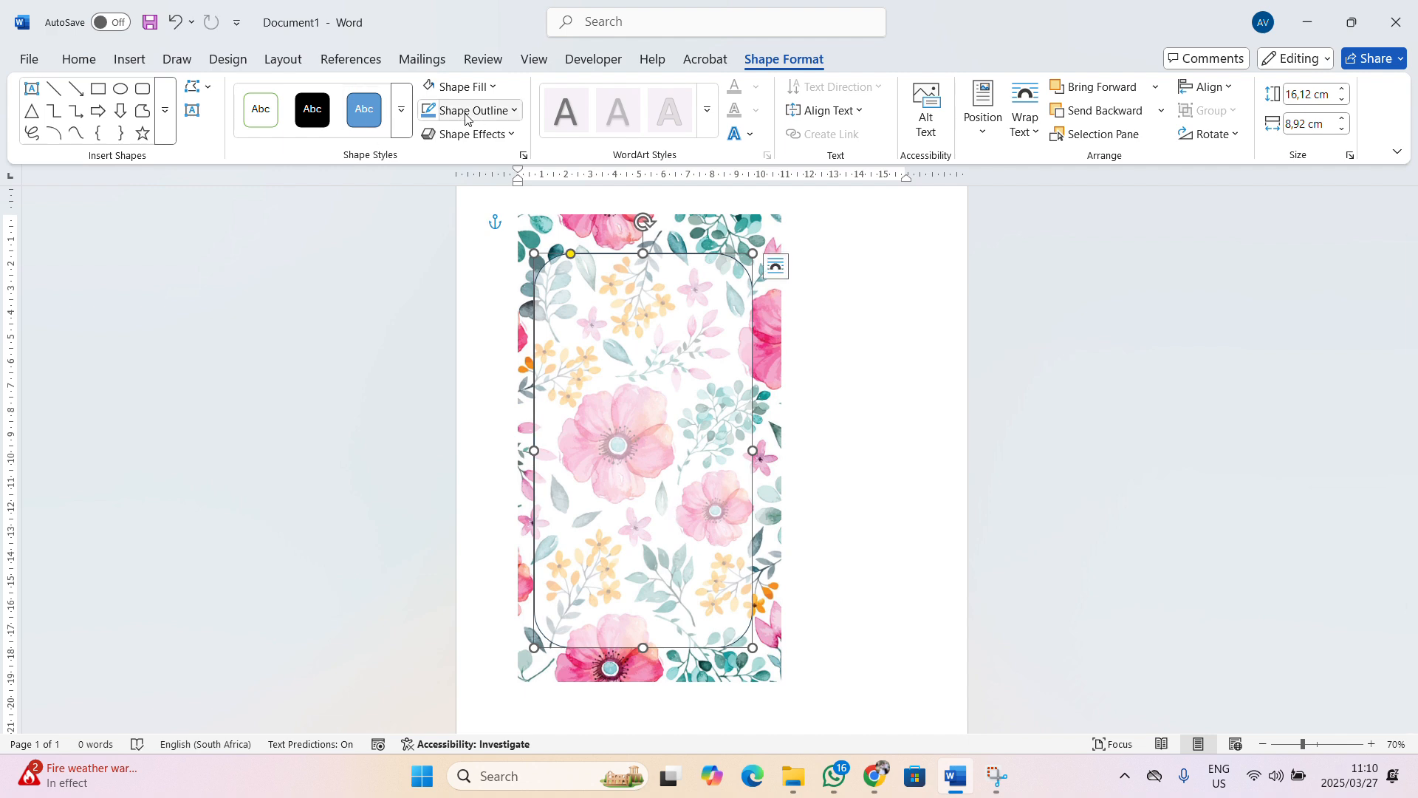
Change the fill transparency to 20% and deselect the frame
left_click(488, 89)
left_click(490, 484)
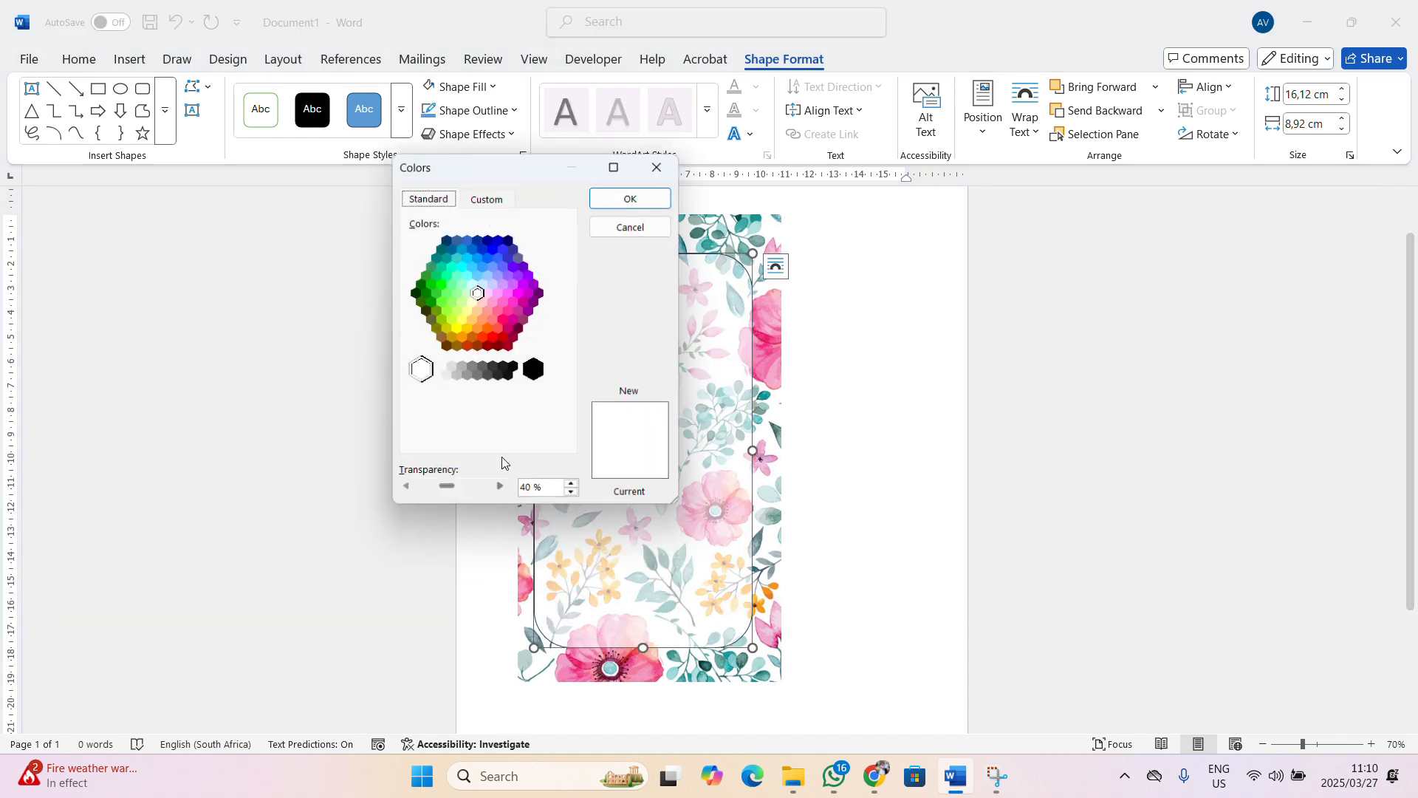
double_click(527, 489)
type("20")
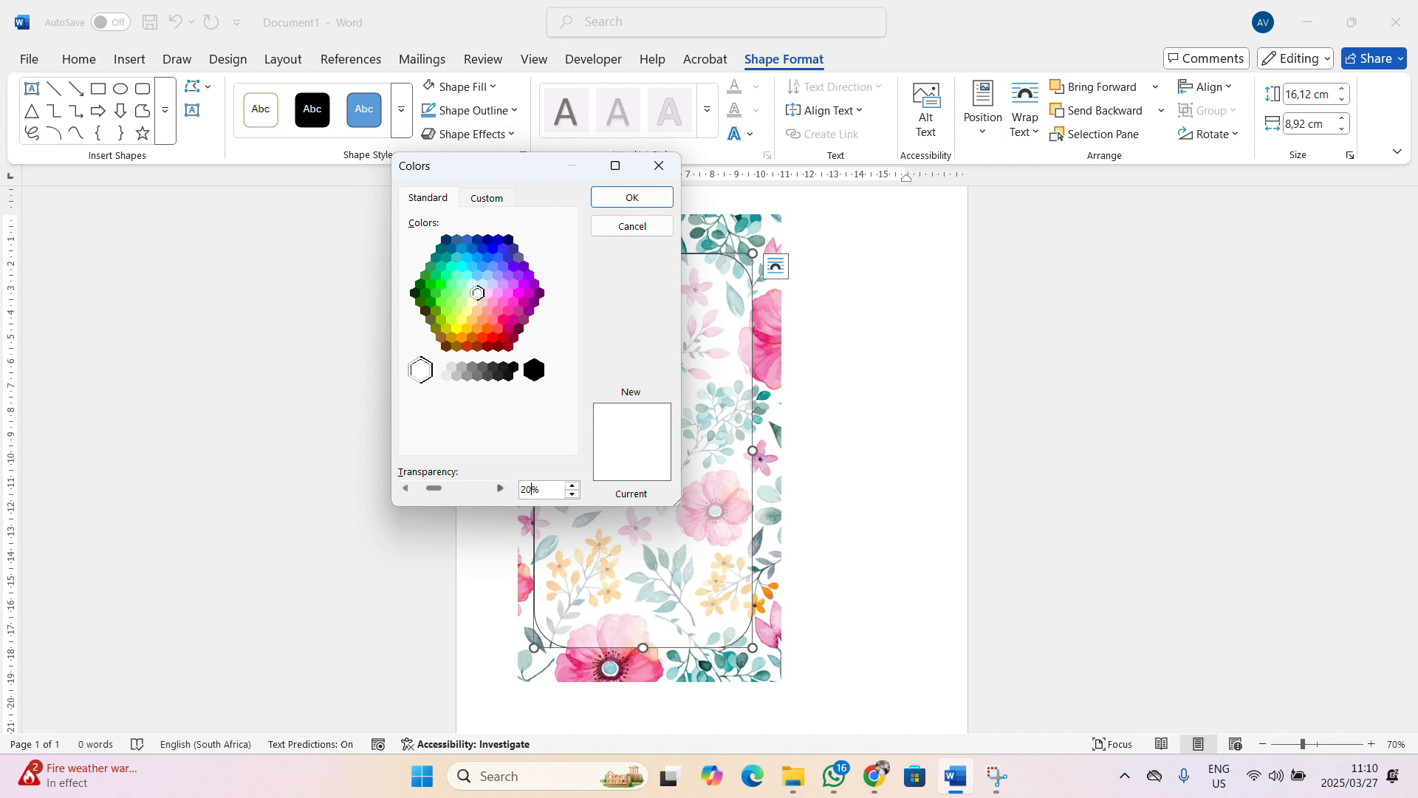
left_click(632, 197)
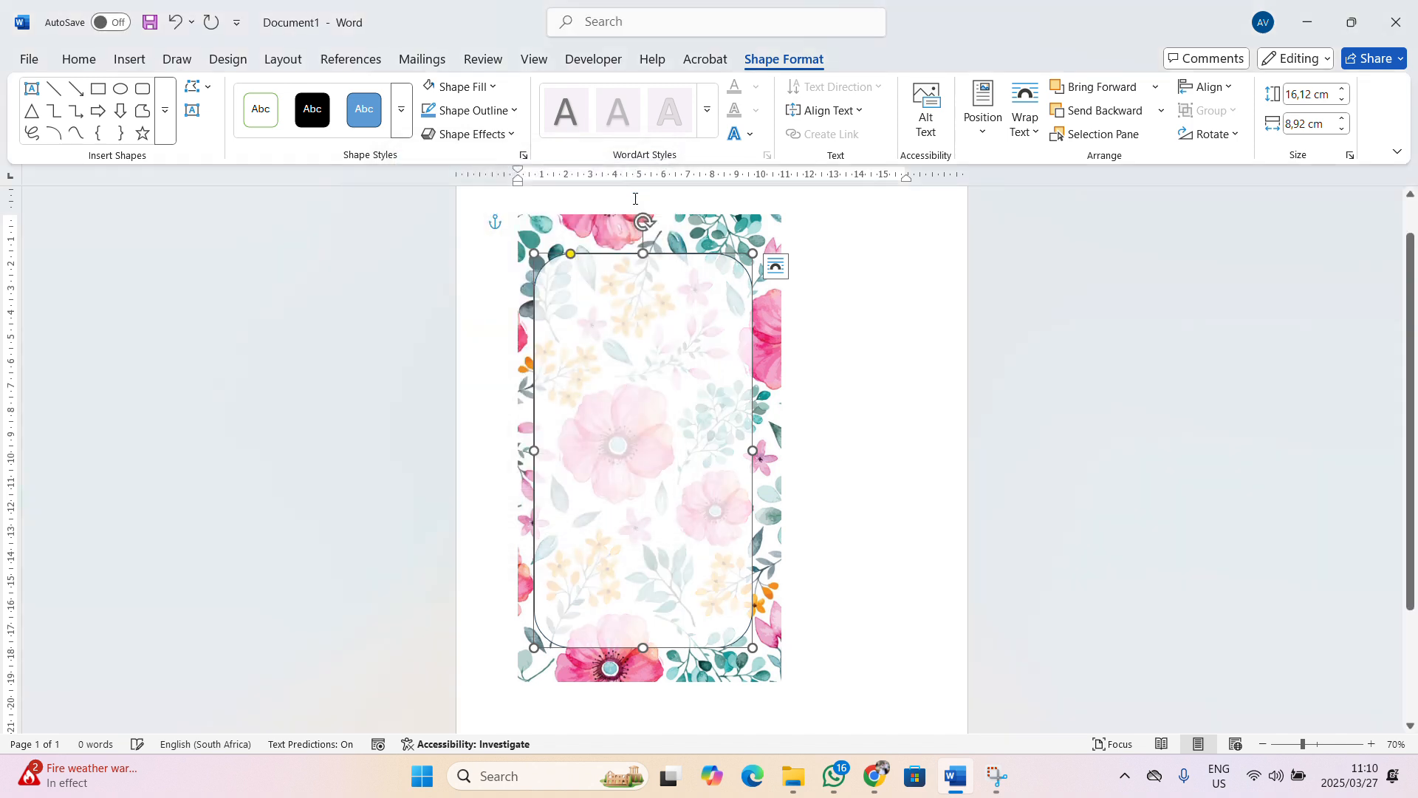
left_click(943, 364)
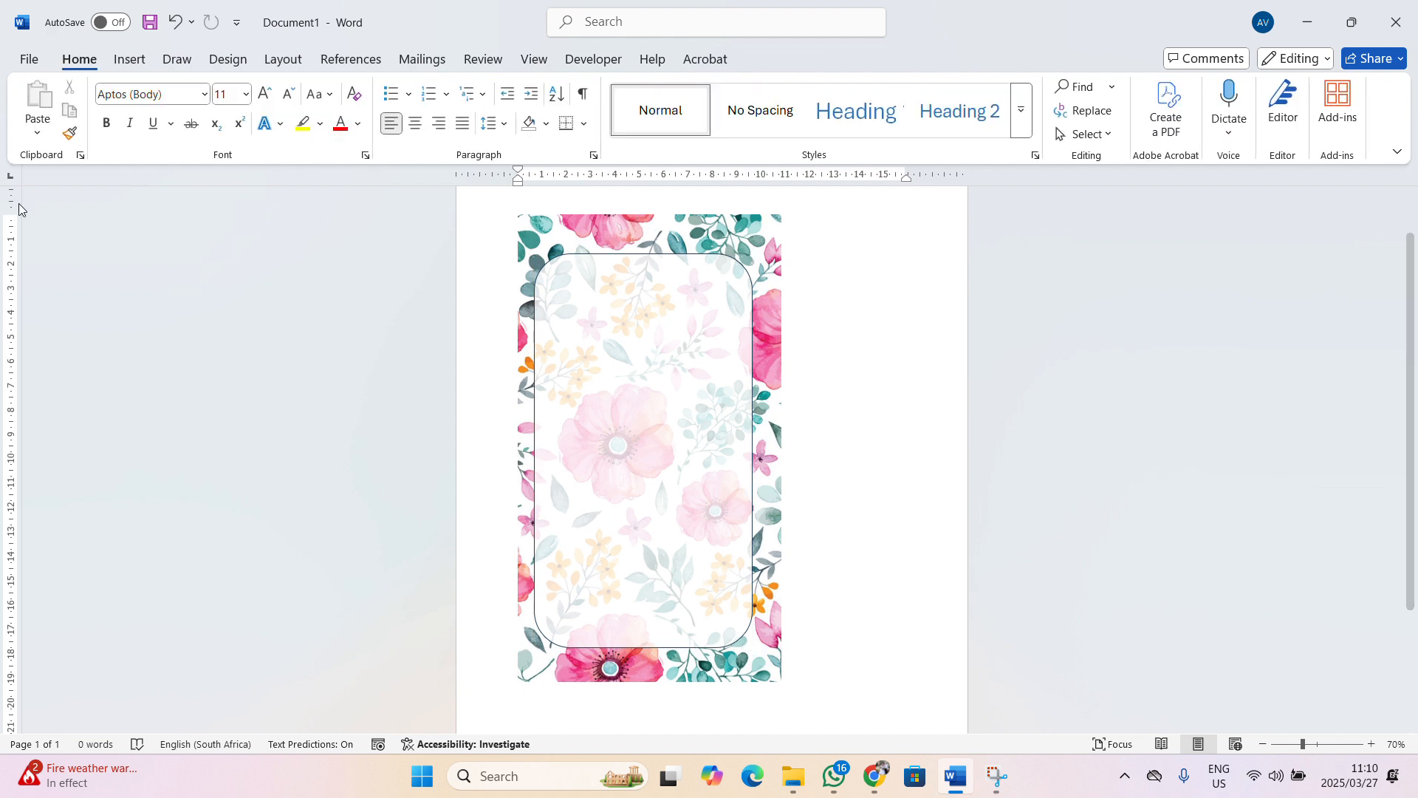
Add text inside the rounded frame, type the first word and make it black
left_click(130, 65)
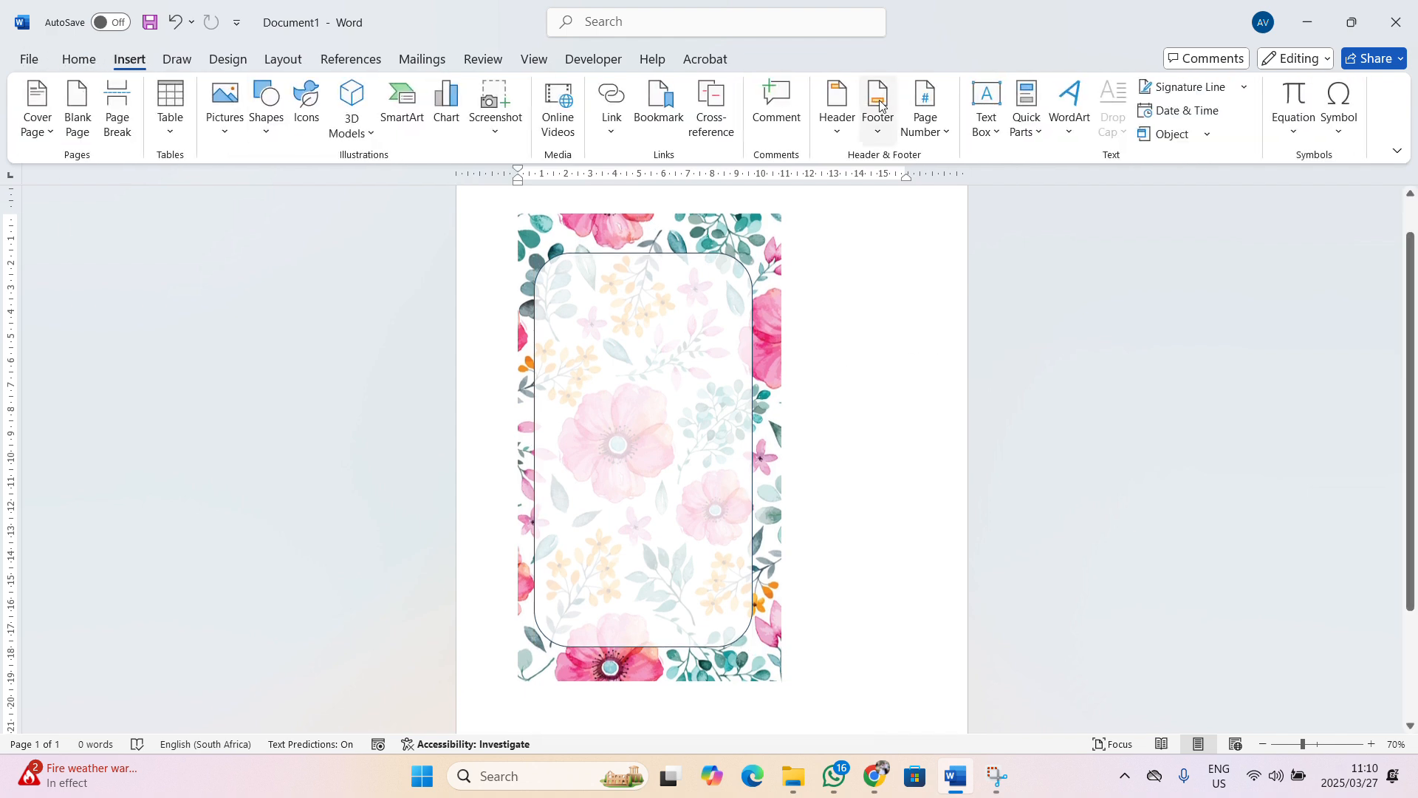
left_click(978, 133)
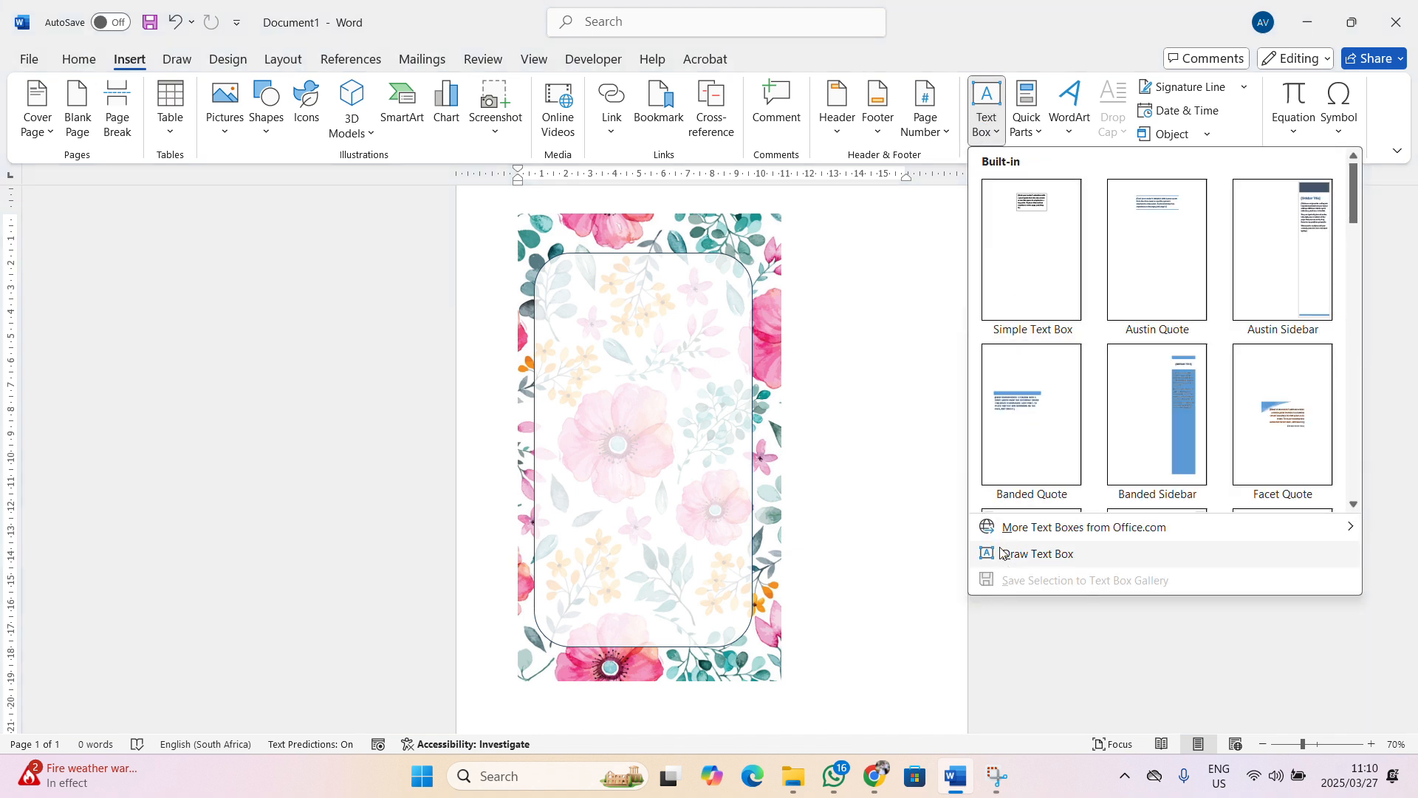
left_click(917, 347)
right_click(609, 340)
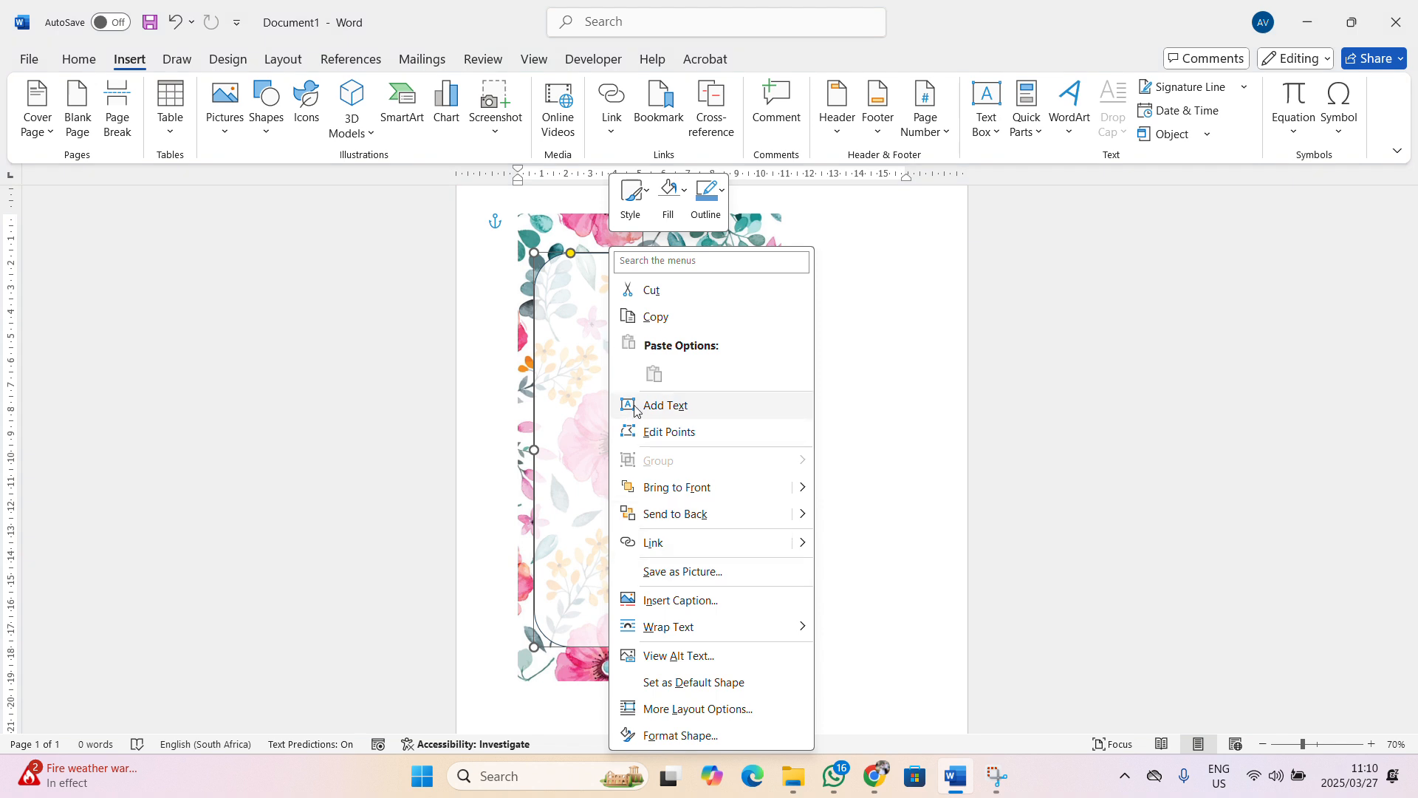
left_click(665, 405)
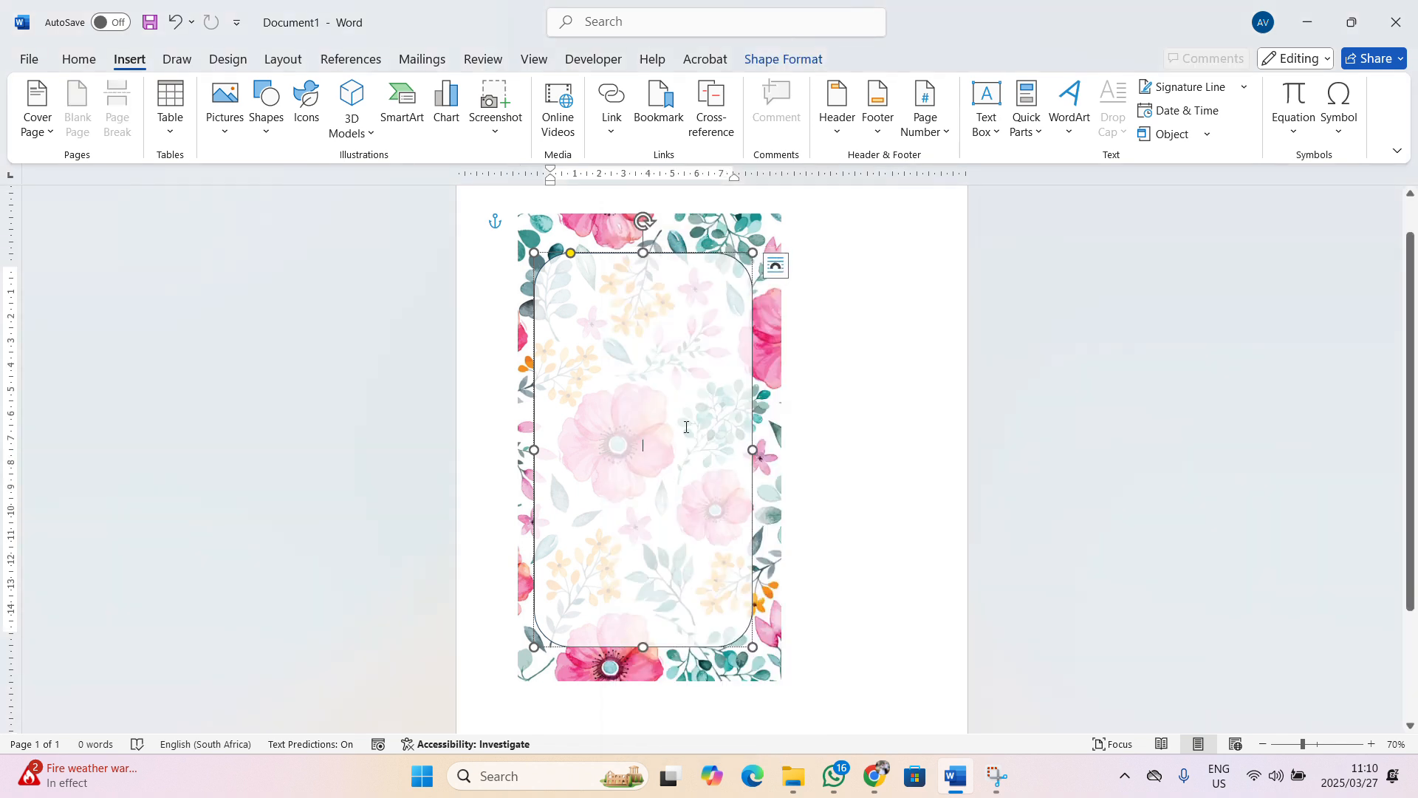
type("M")
type("annah")
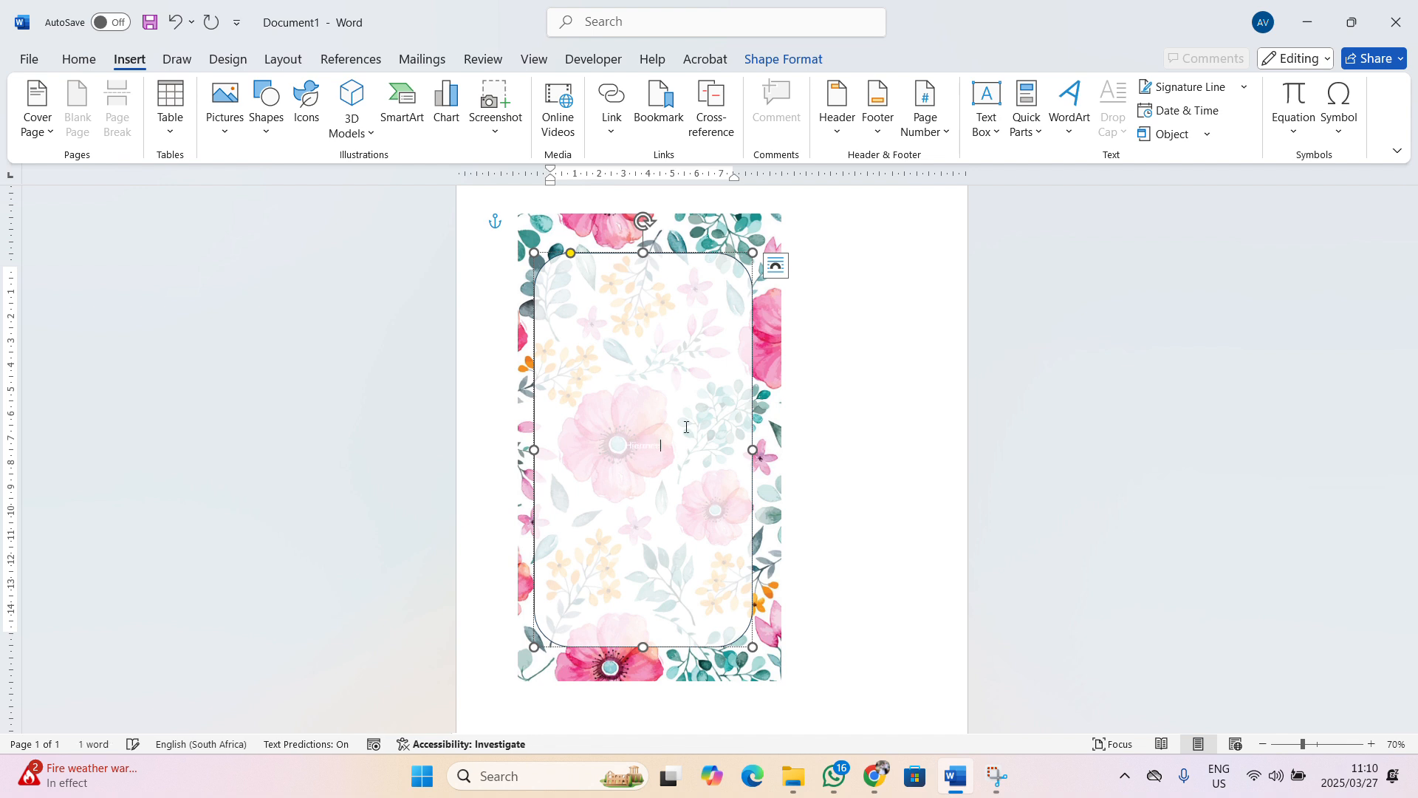
key("ctrl")
key("ctrl+a")
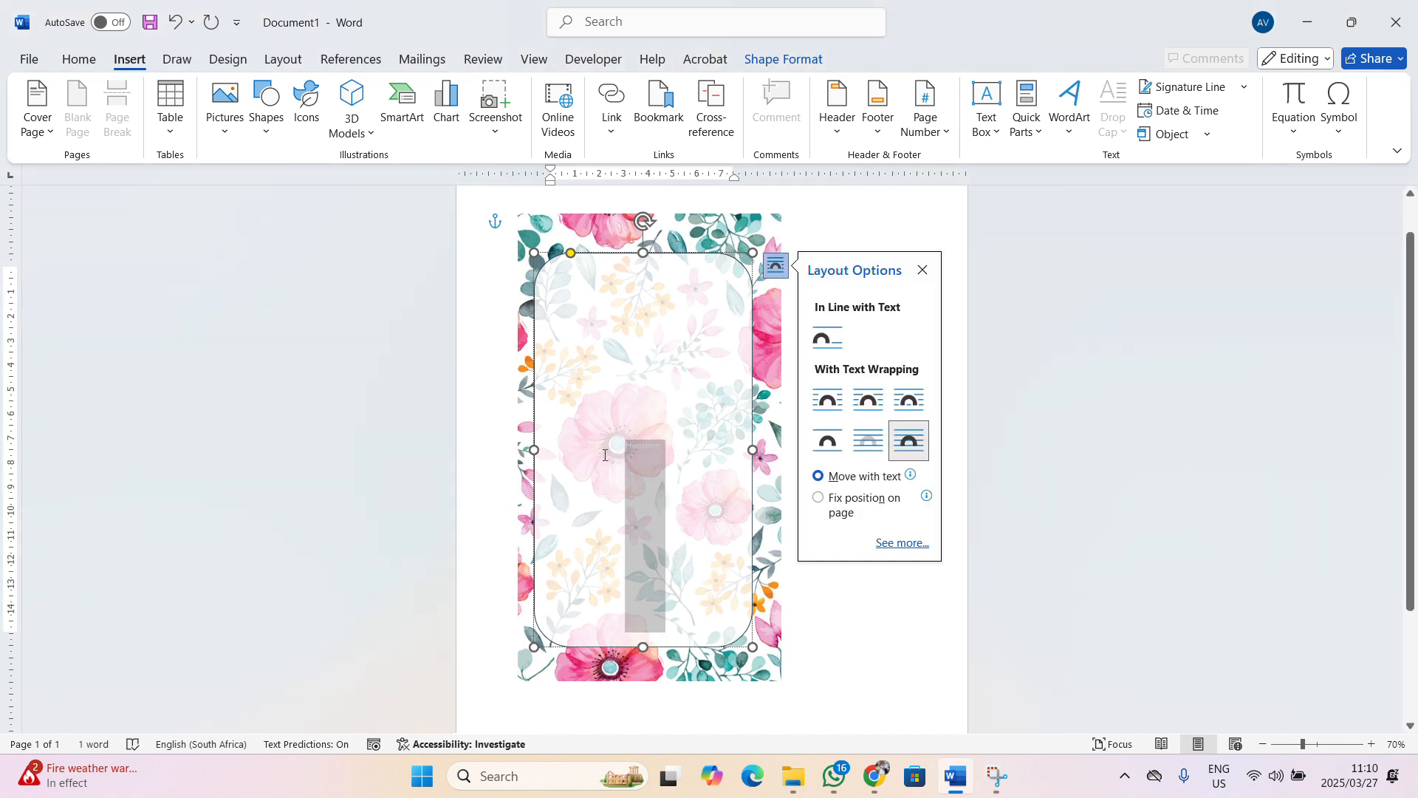
left_click(78, 59)
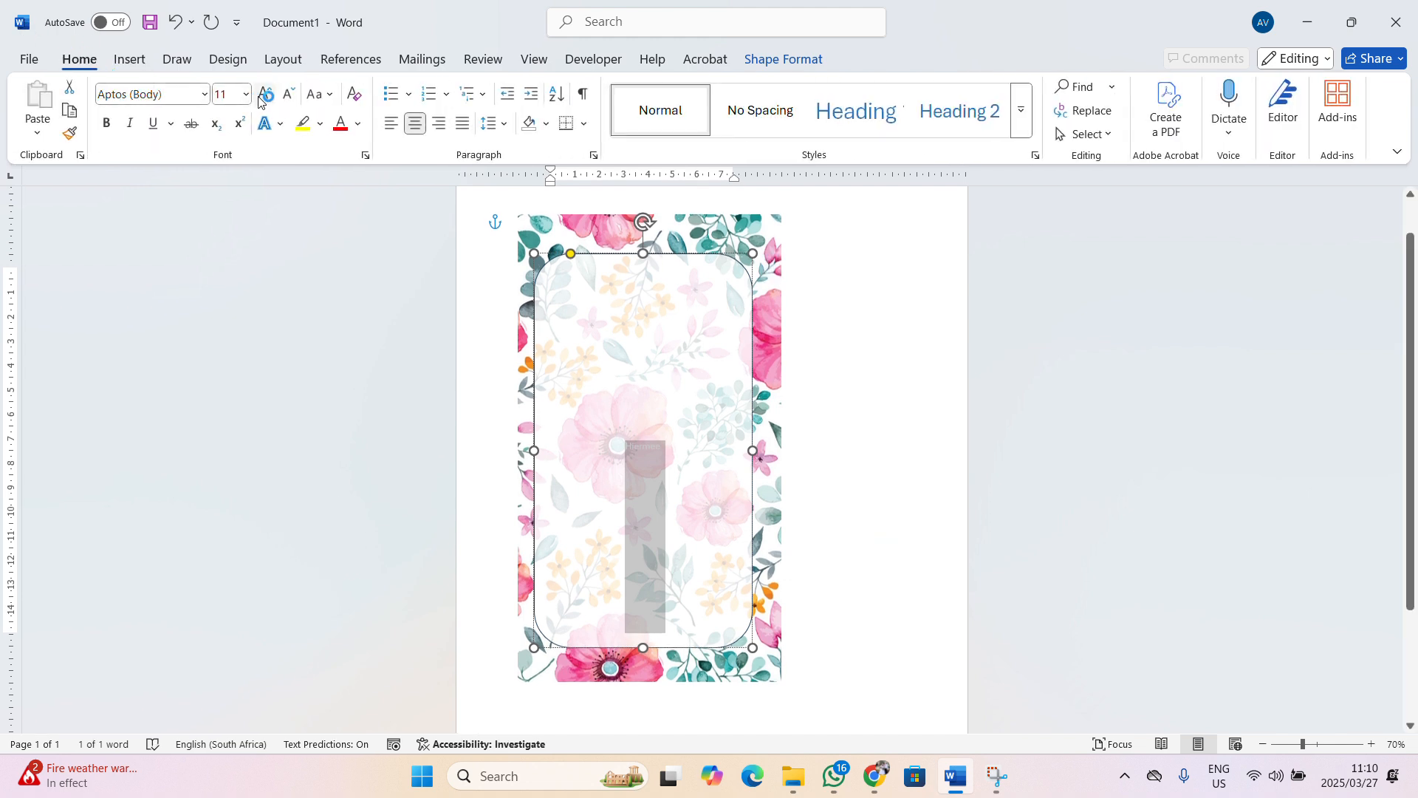
left_click(358, 123)
left_click(368, 242)
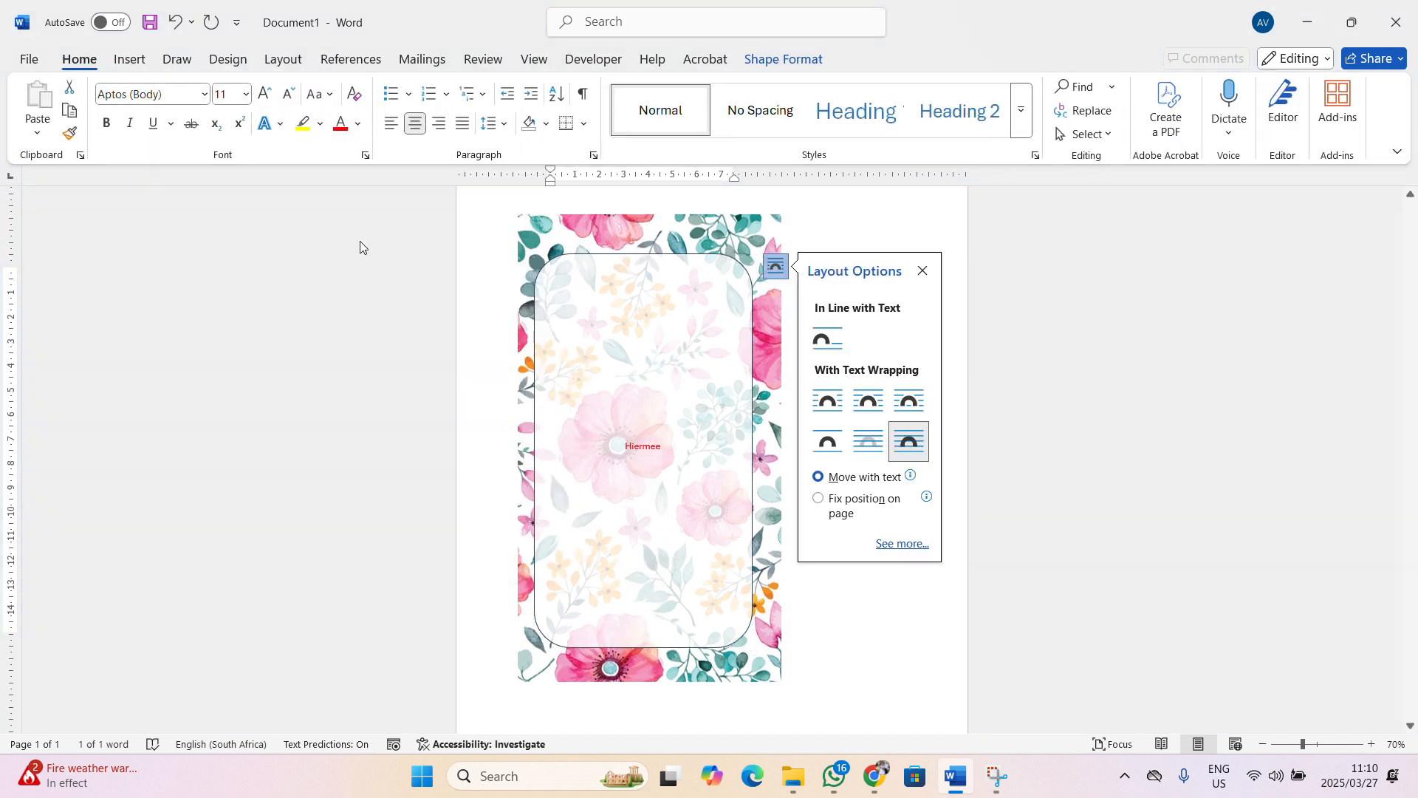
Type 'word u uitgenooi na die tee partytjie van' followed by the host's name
left_click(663, 446)
type("wo")
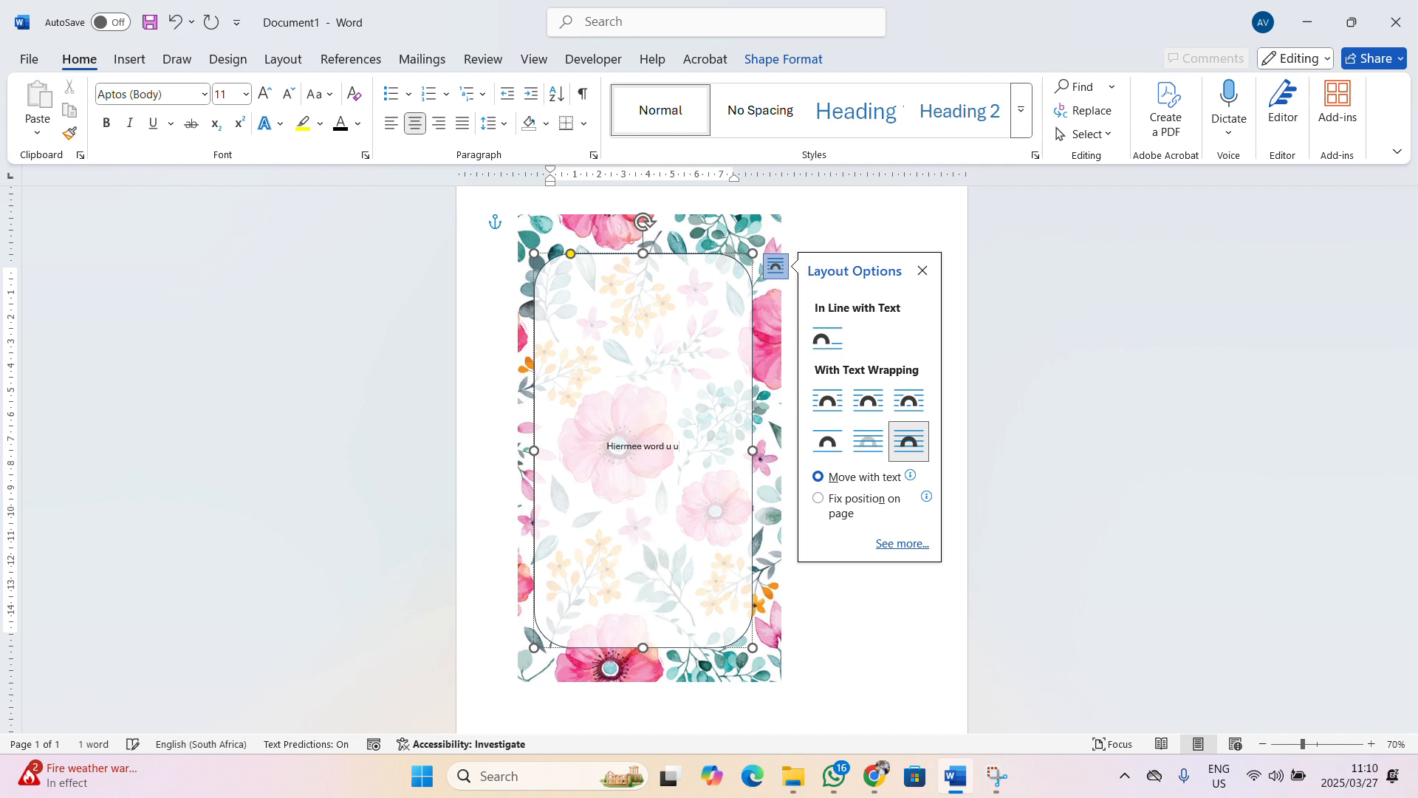
type("rd u uitgenooi na die tee p")
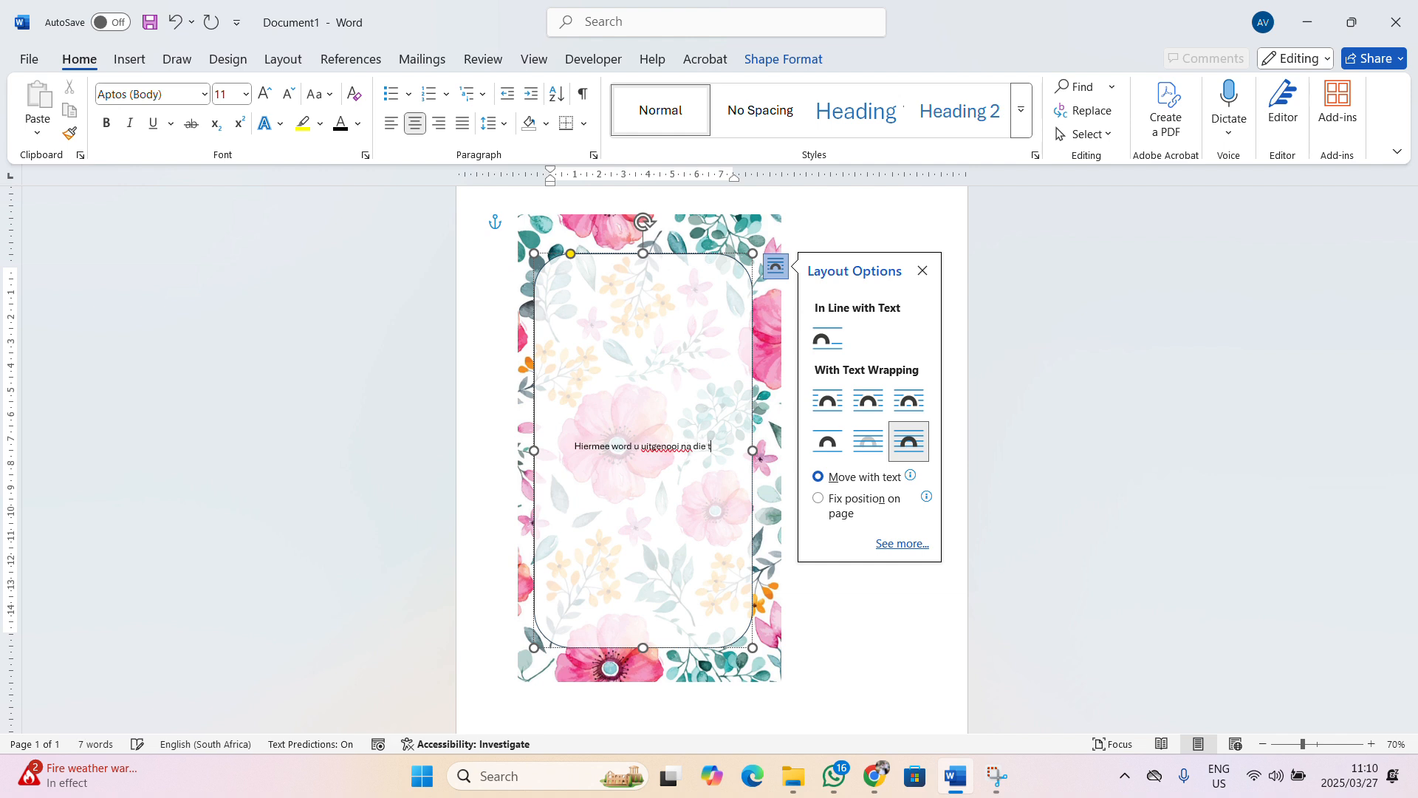
key("BackSpace")
key("BackSpace")
key("BackSpace")
key("BackSpace")
key("BackSpace")
type("die tee partytjie van")
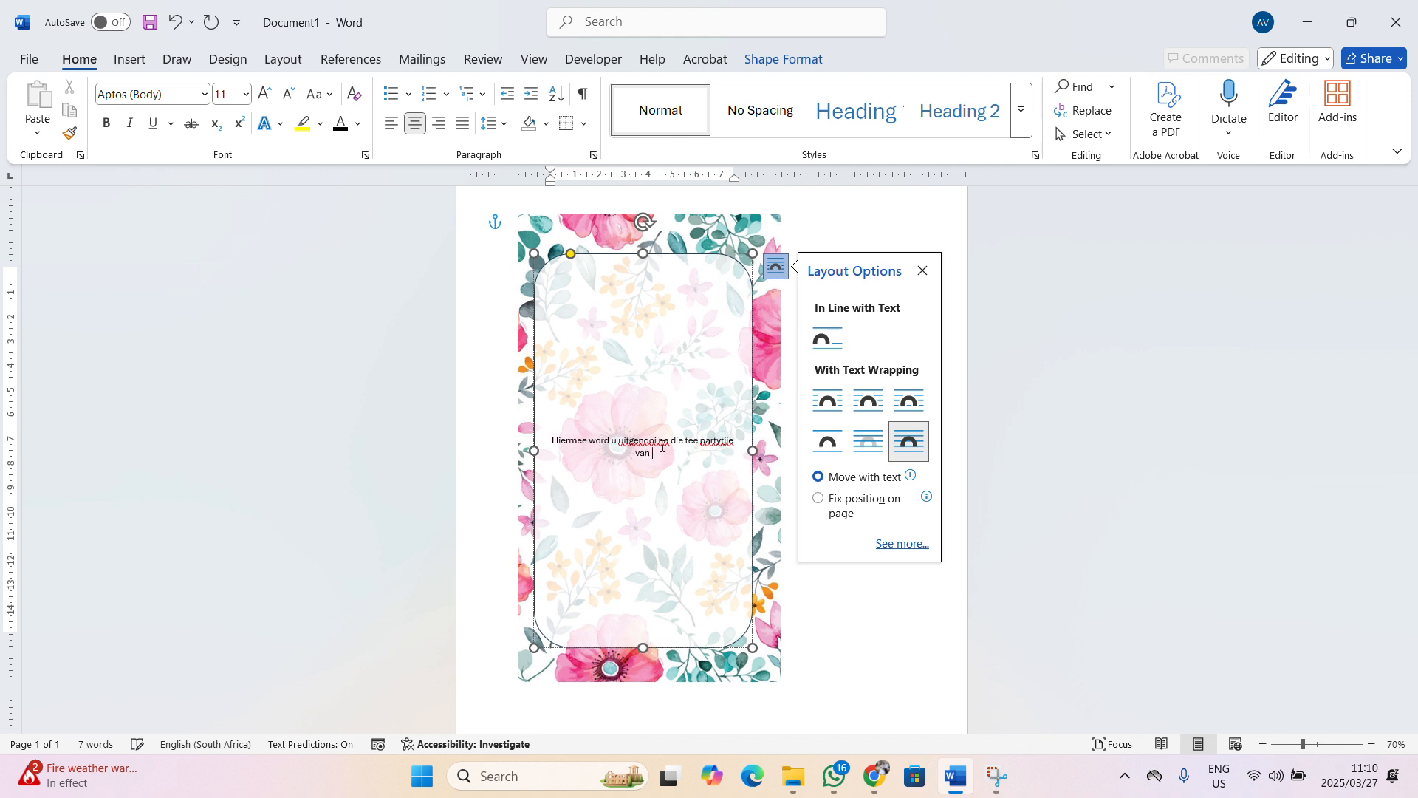
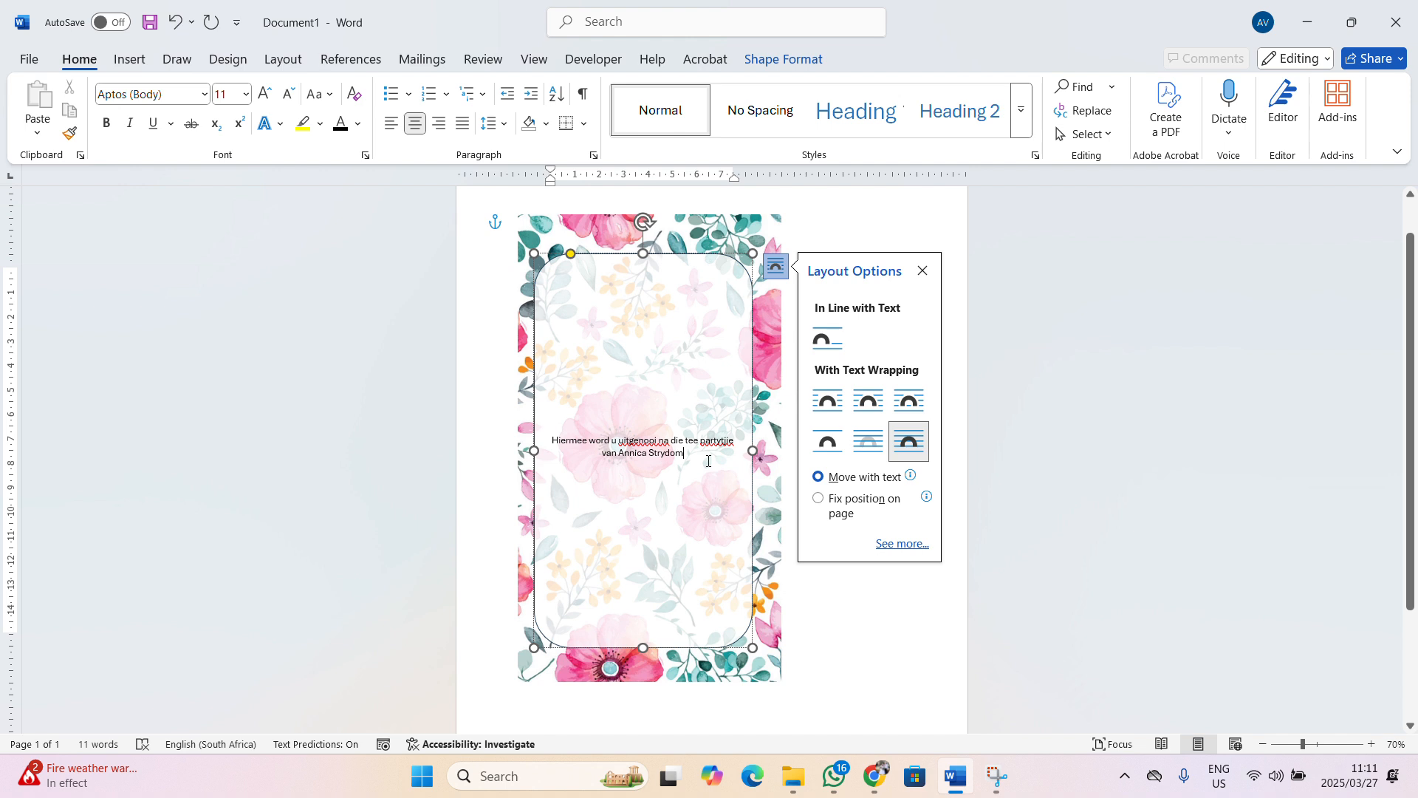
Set the invitation text to Dreaming Outloud Script Pro at size 22
left_click_drag(708, 461, 551, 439)
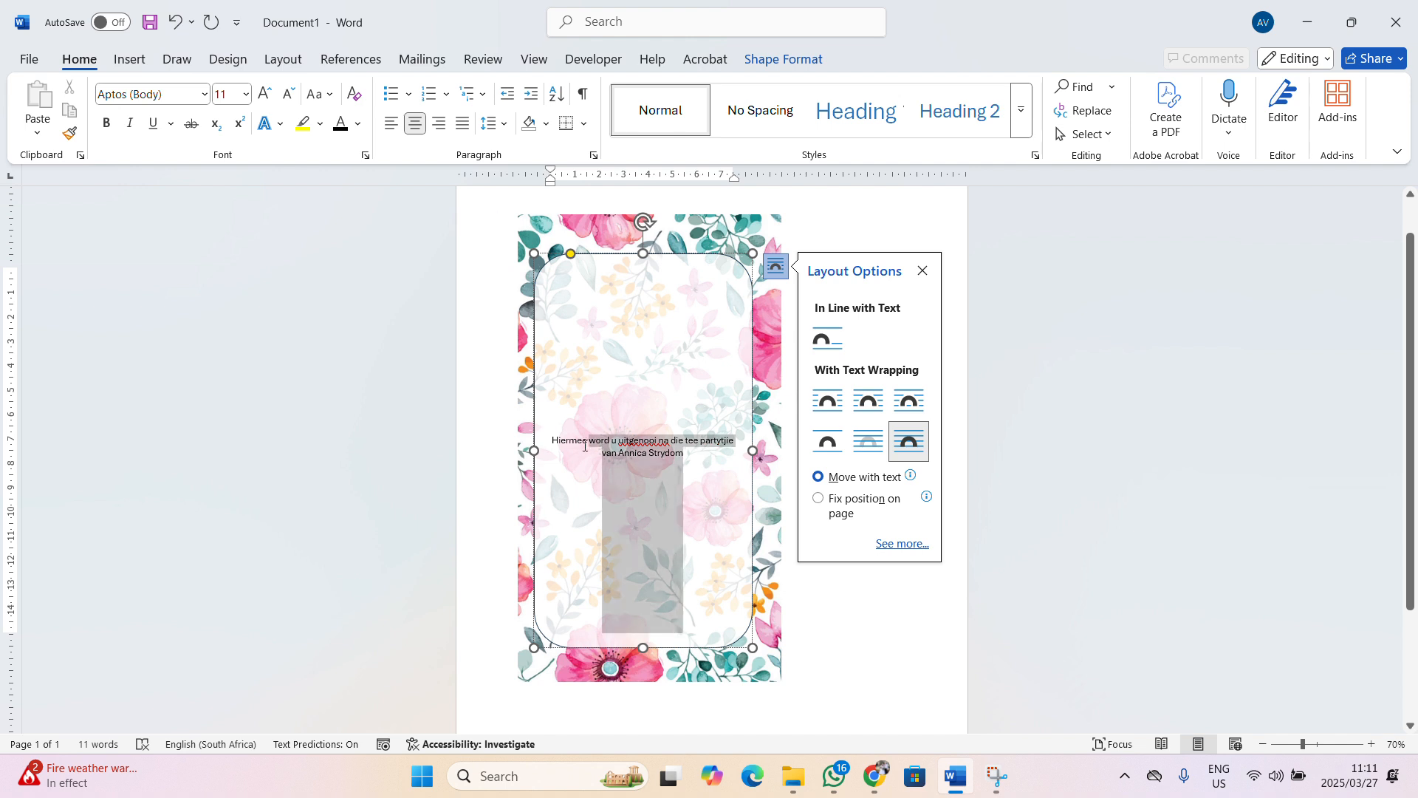
left_click(205, 94)
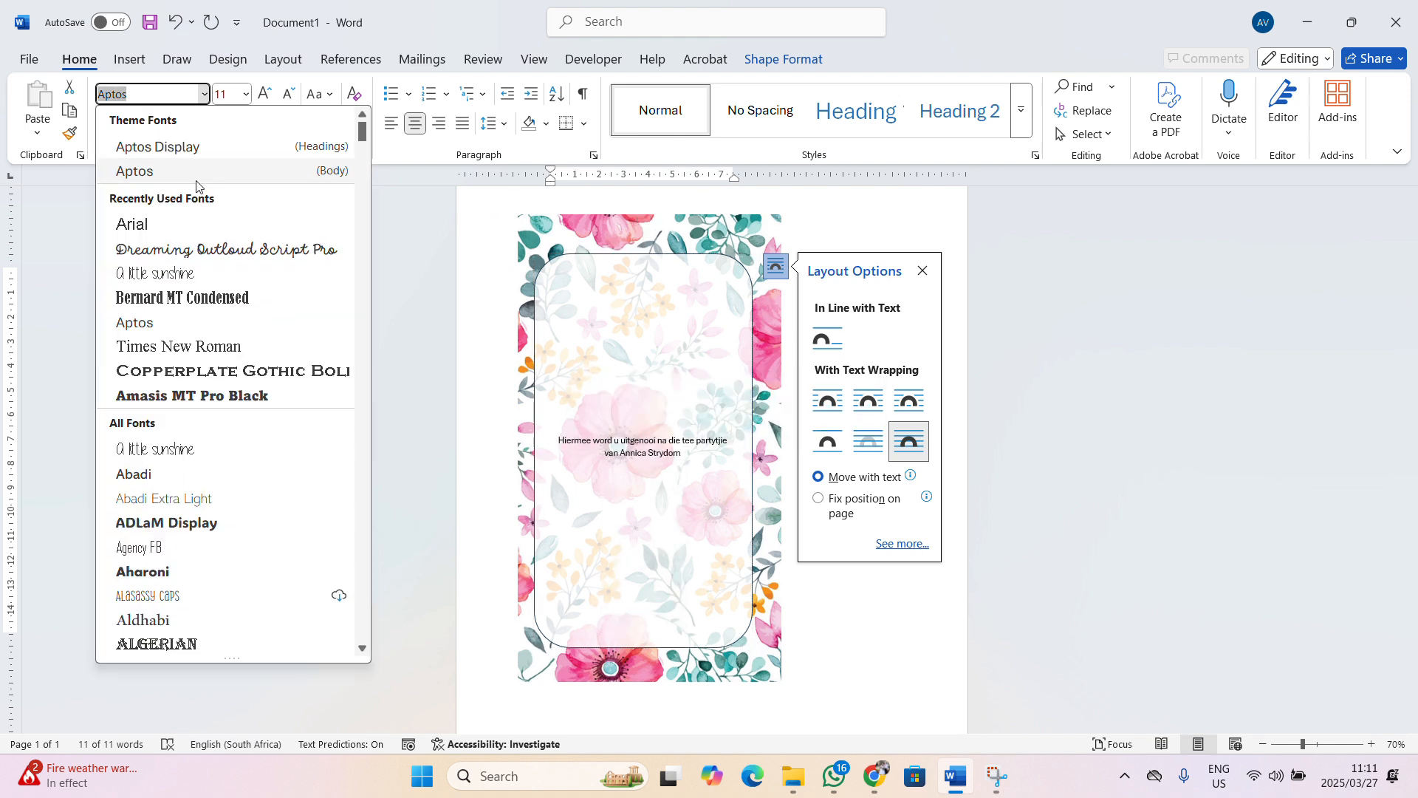
left_click(195, 254)
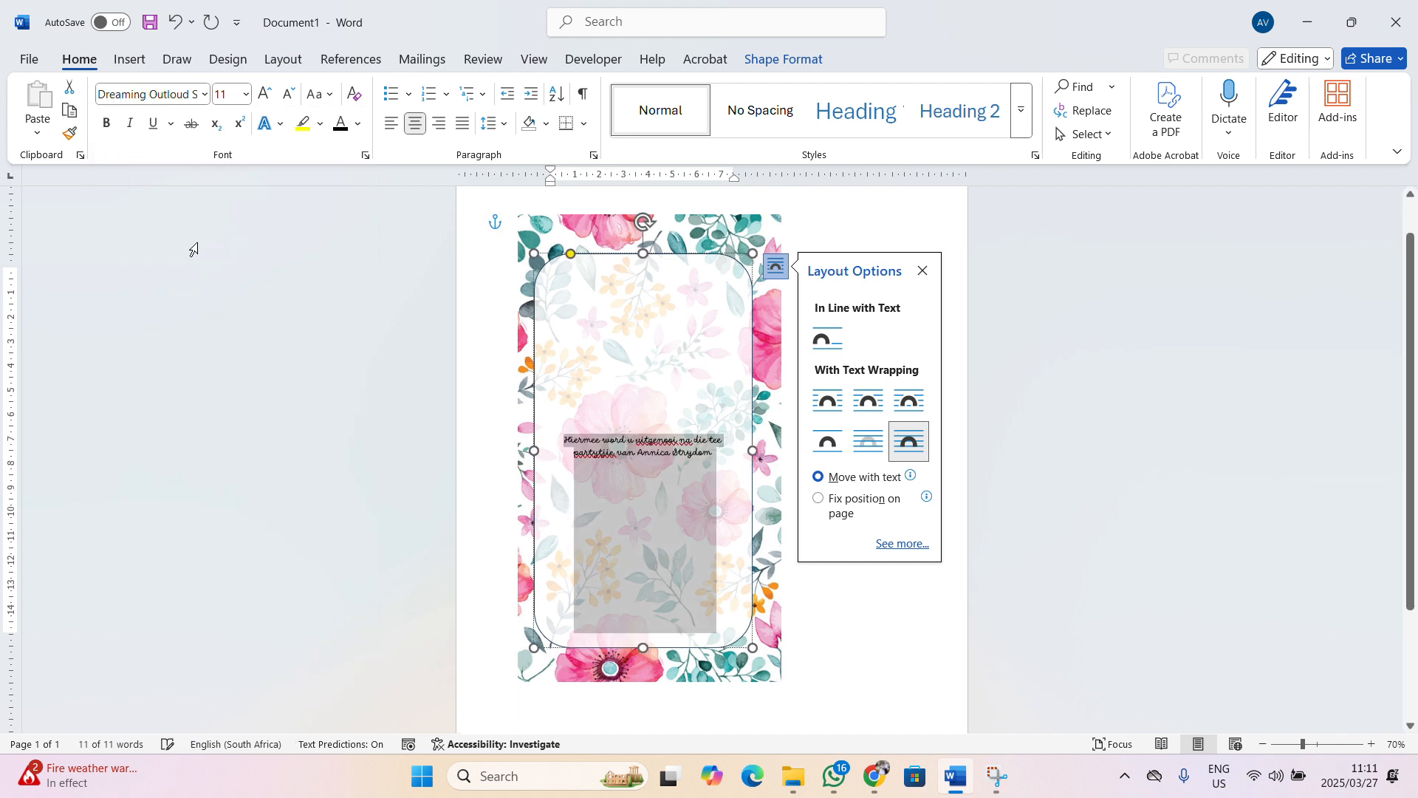
left_click(263, 93)
left_click(263, 94)
left_click(263, 94)
left_click(264, 94)
left_click(263, 94)
left_click(264, 94)
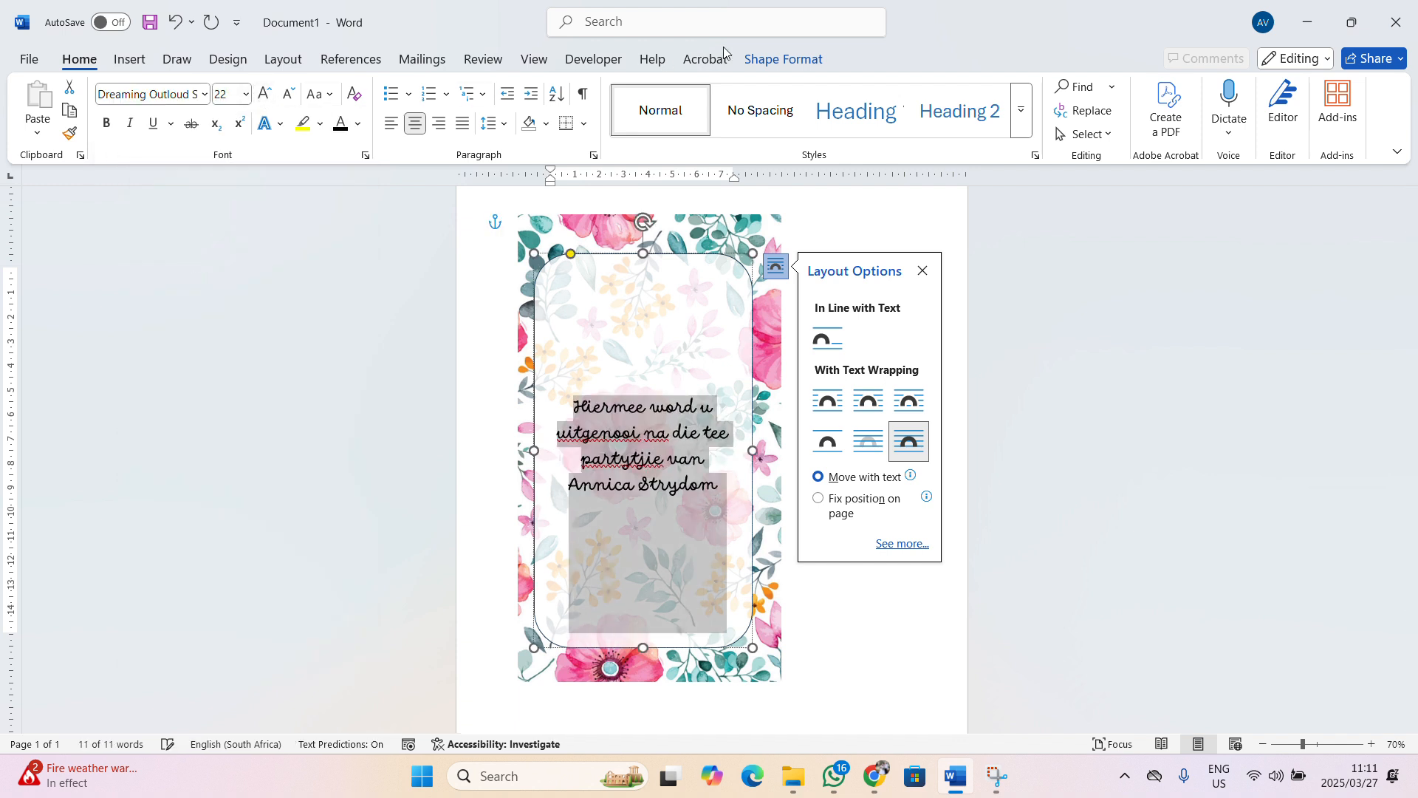
left_click(802, 62)
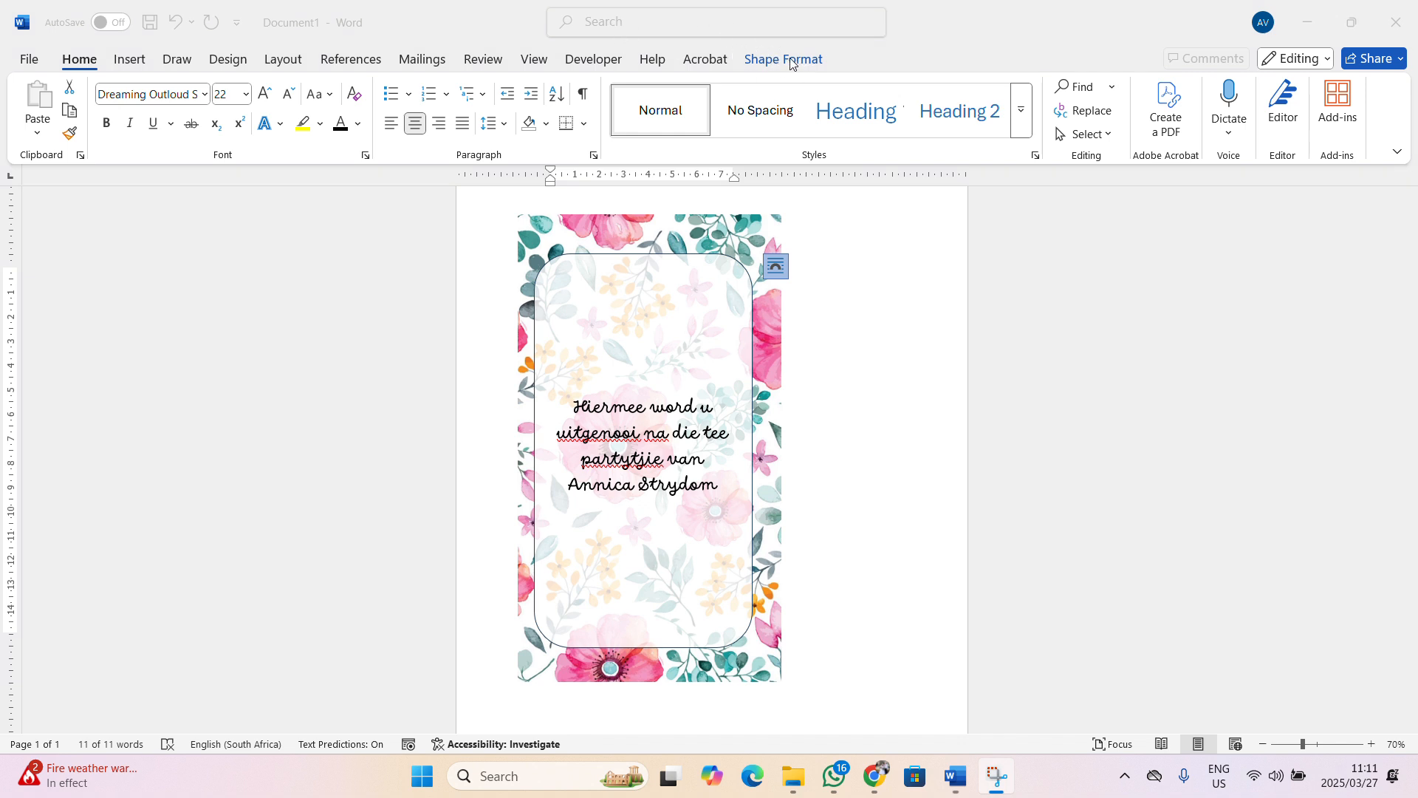
left_click(790, 65)
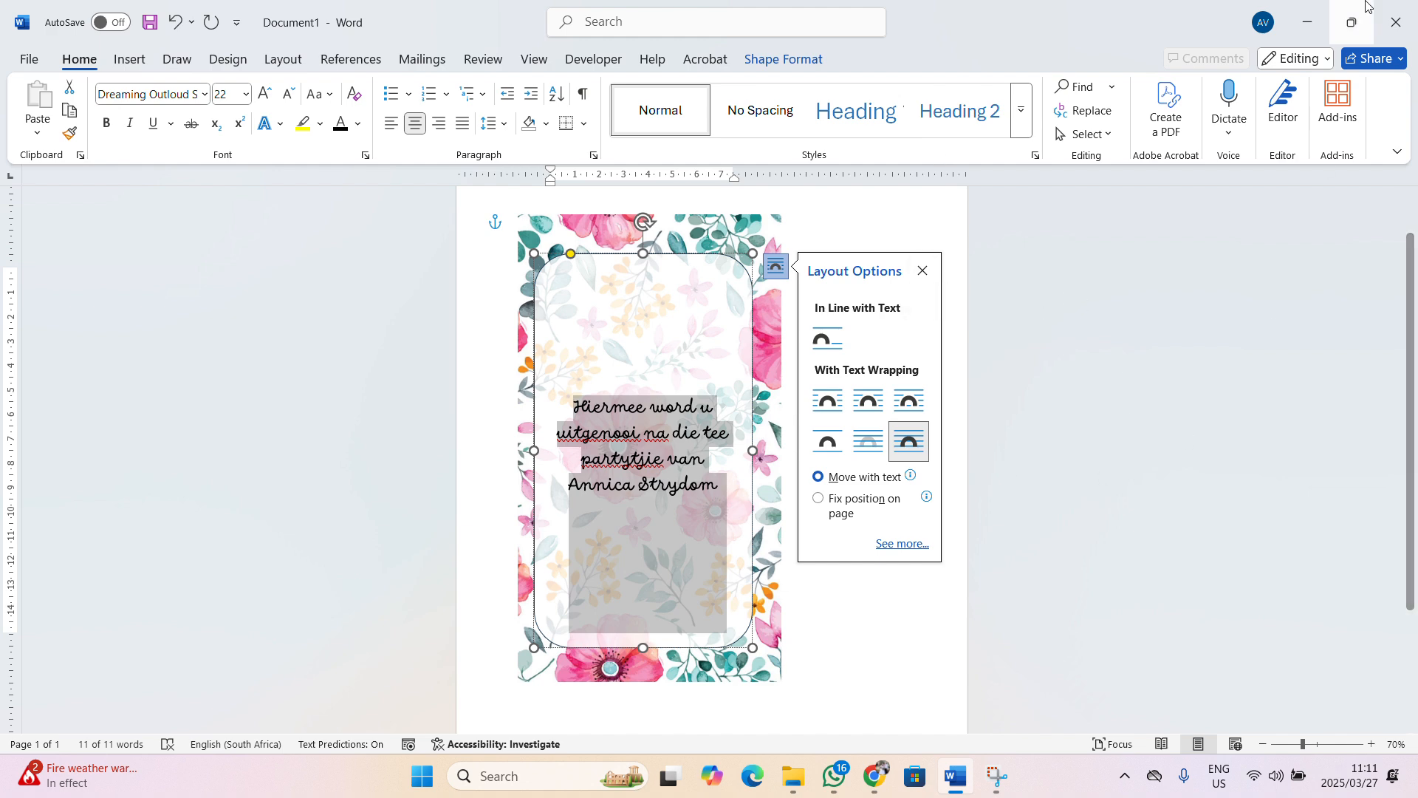
Top-align the heading text in the frame and start a new line below it
left_click(618, 27)
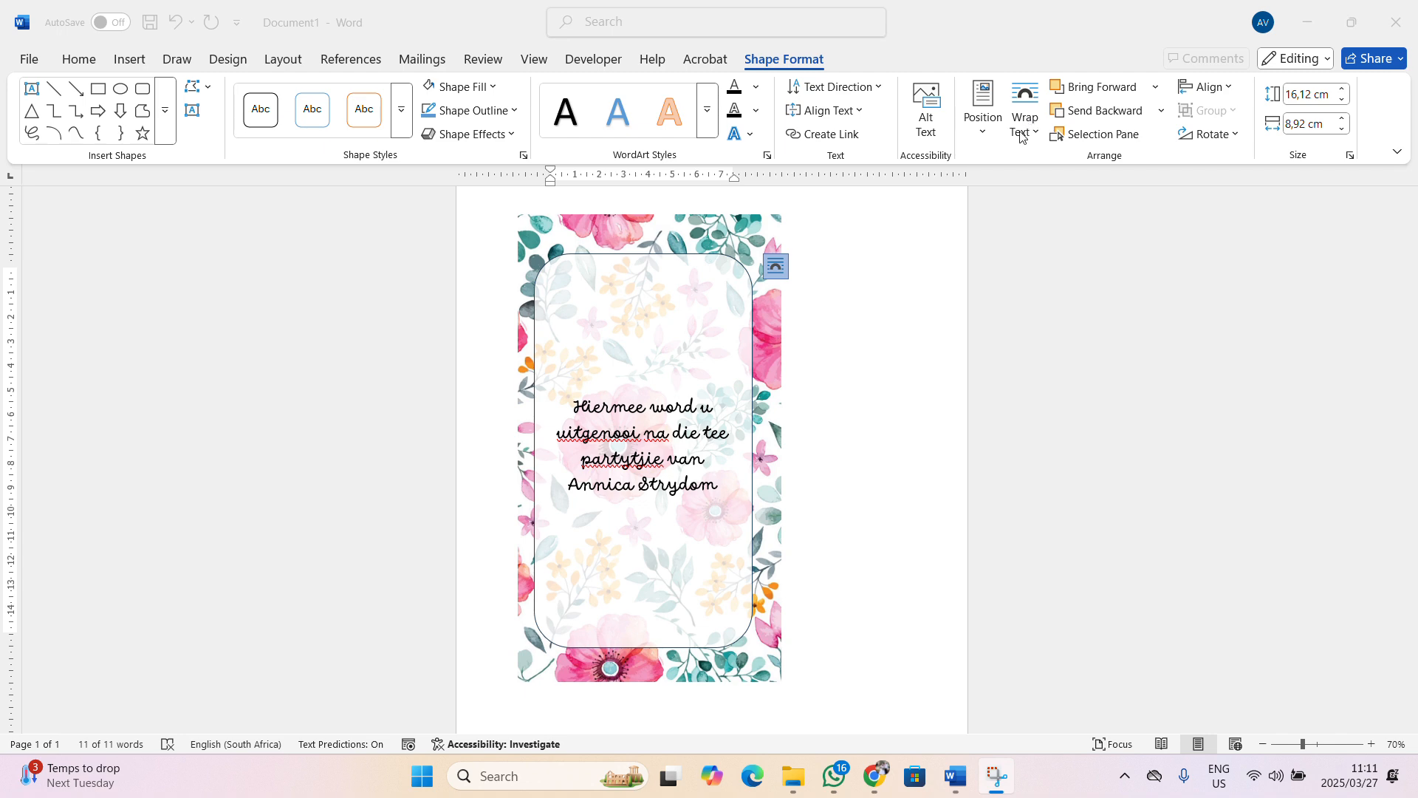
left_click(980, 127)
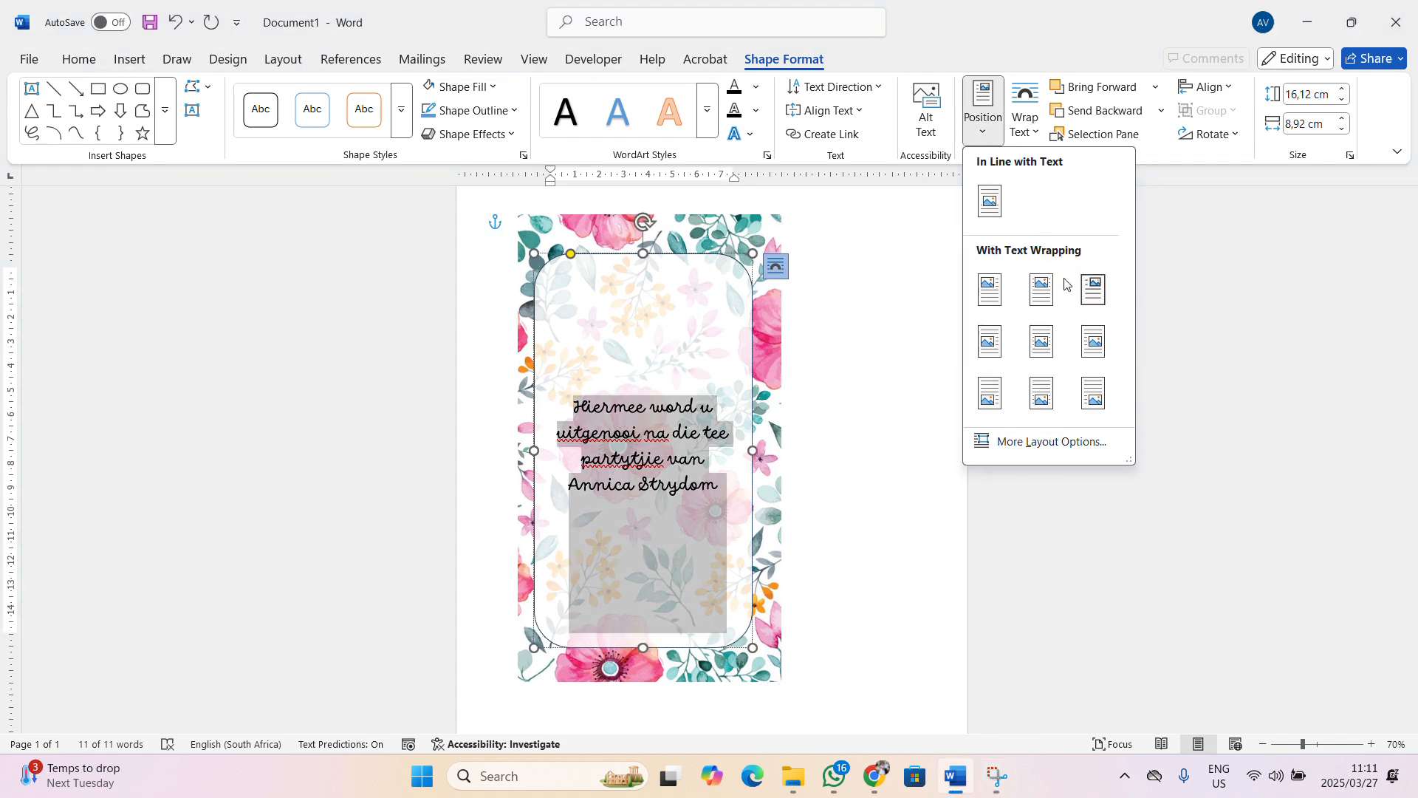
left_click(927, 133)
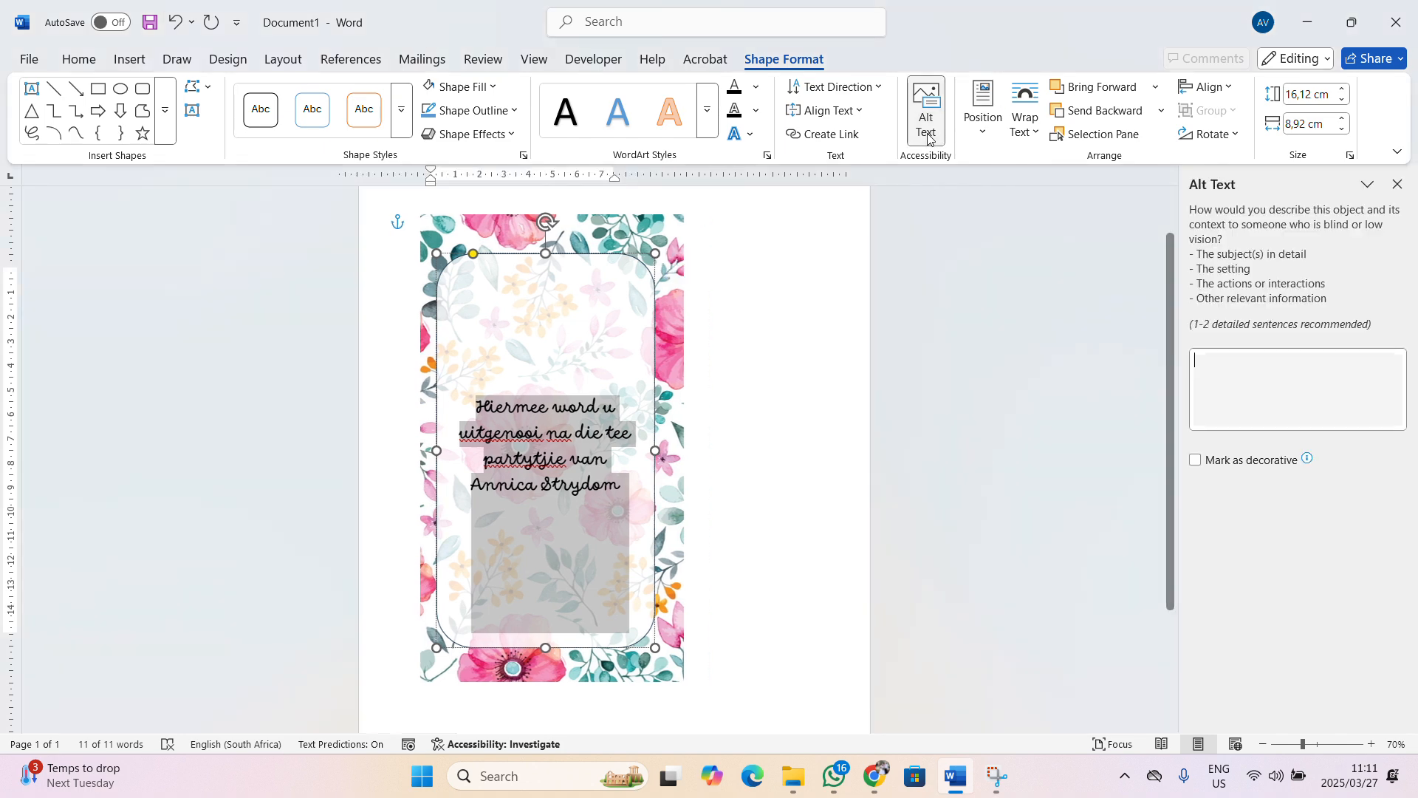
left_click(822, 111)
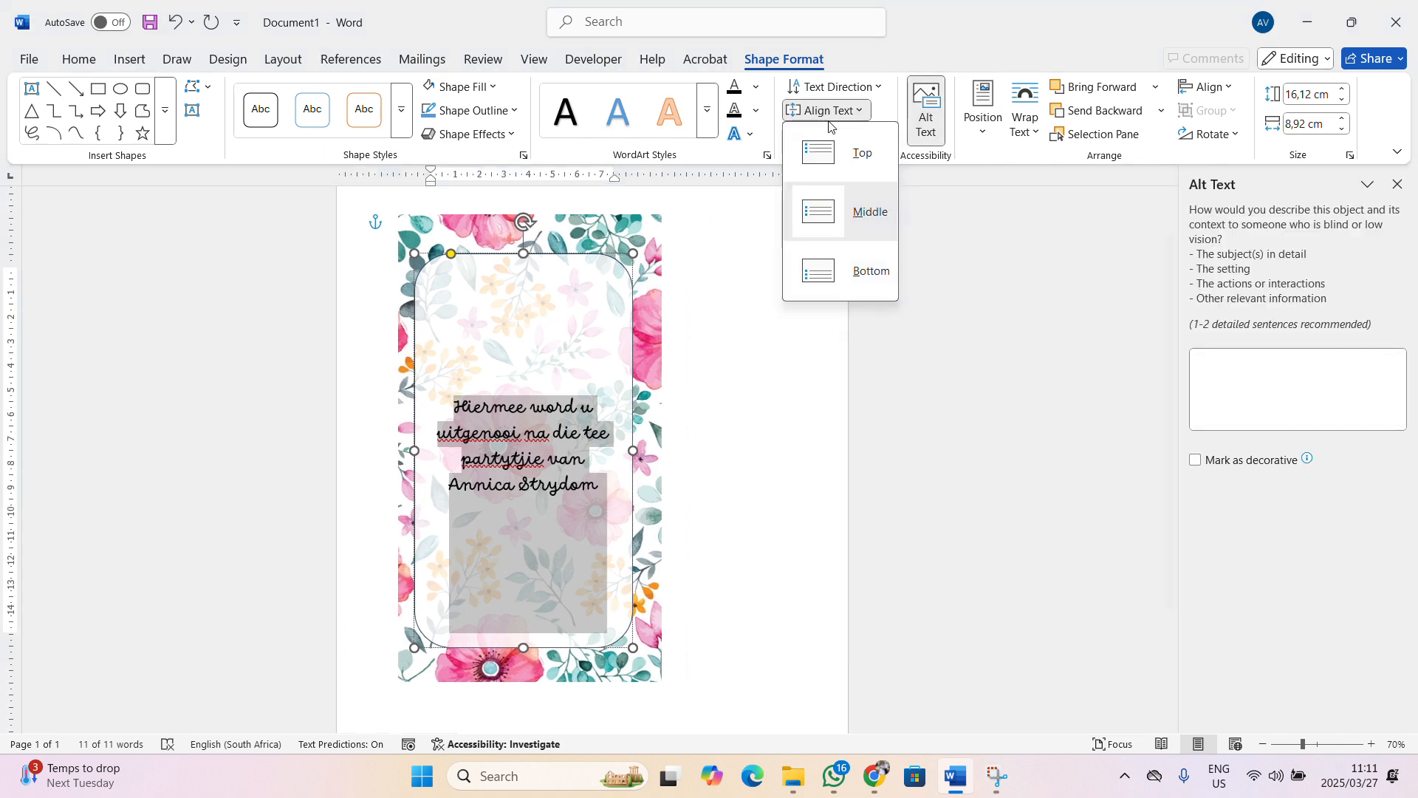
left_click(847, 152)
left_click(1397, 185)
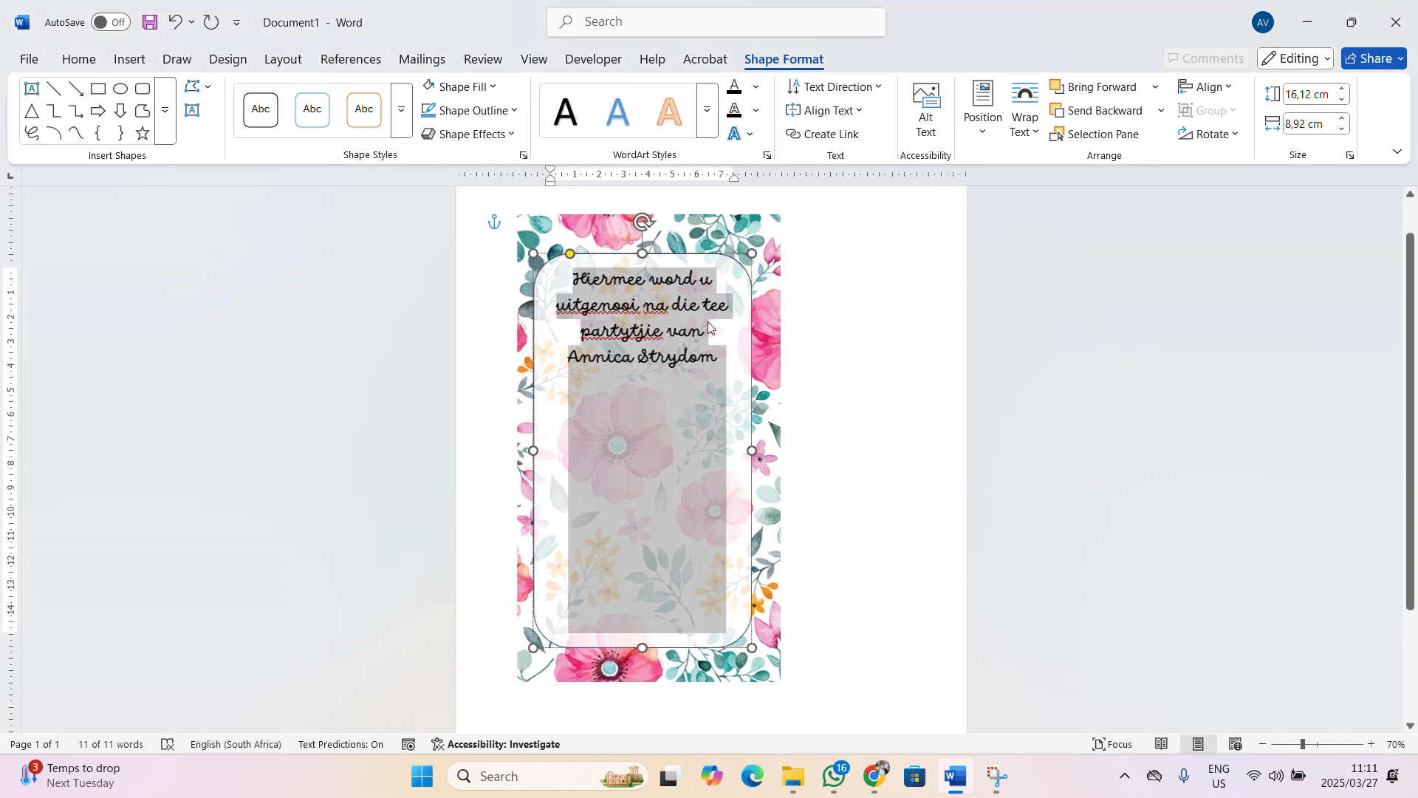
left_click(724, 367)
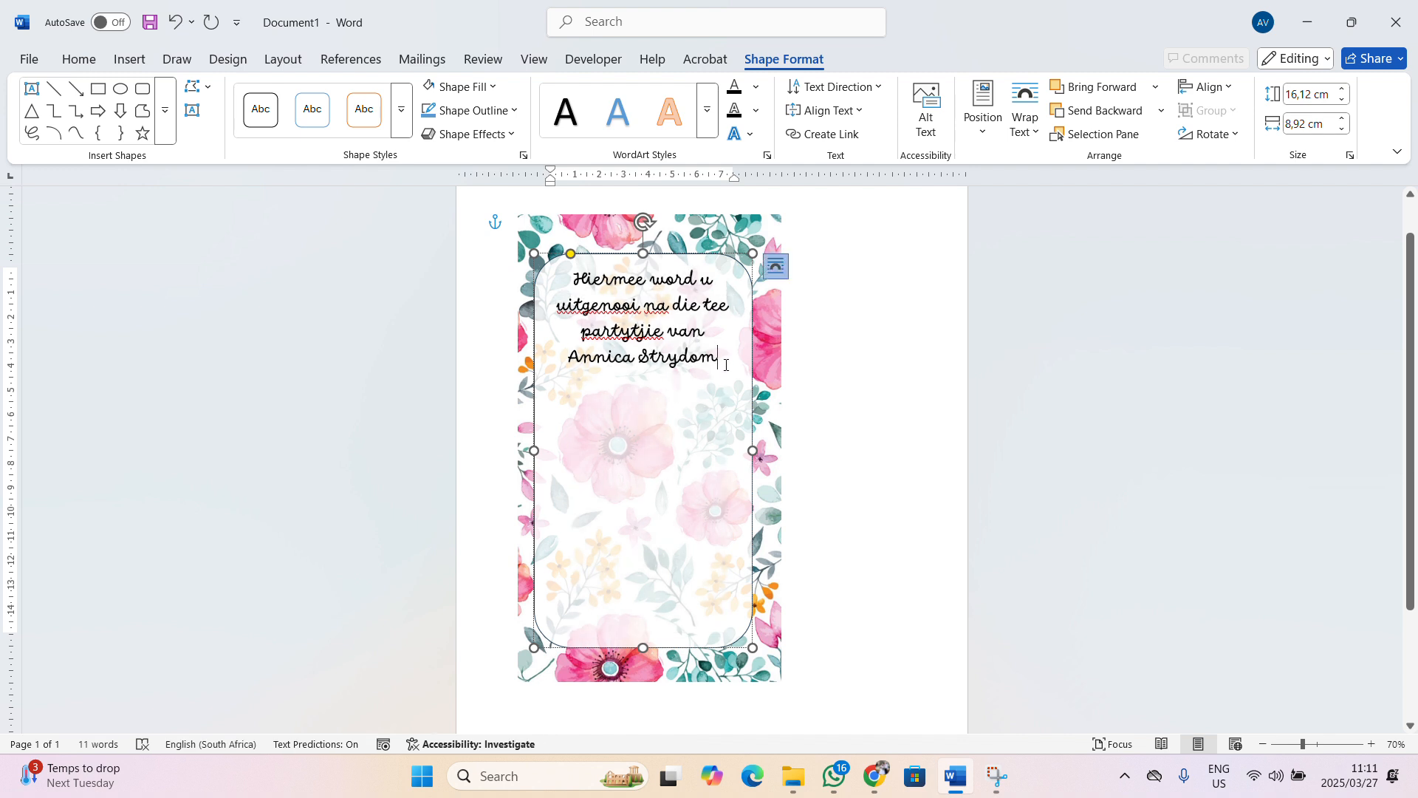
key("Return")
left_click(78, 59)
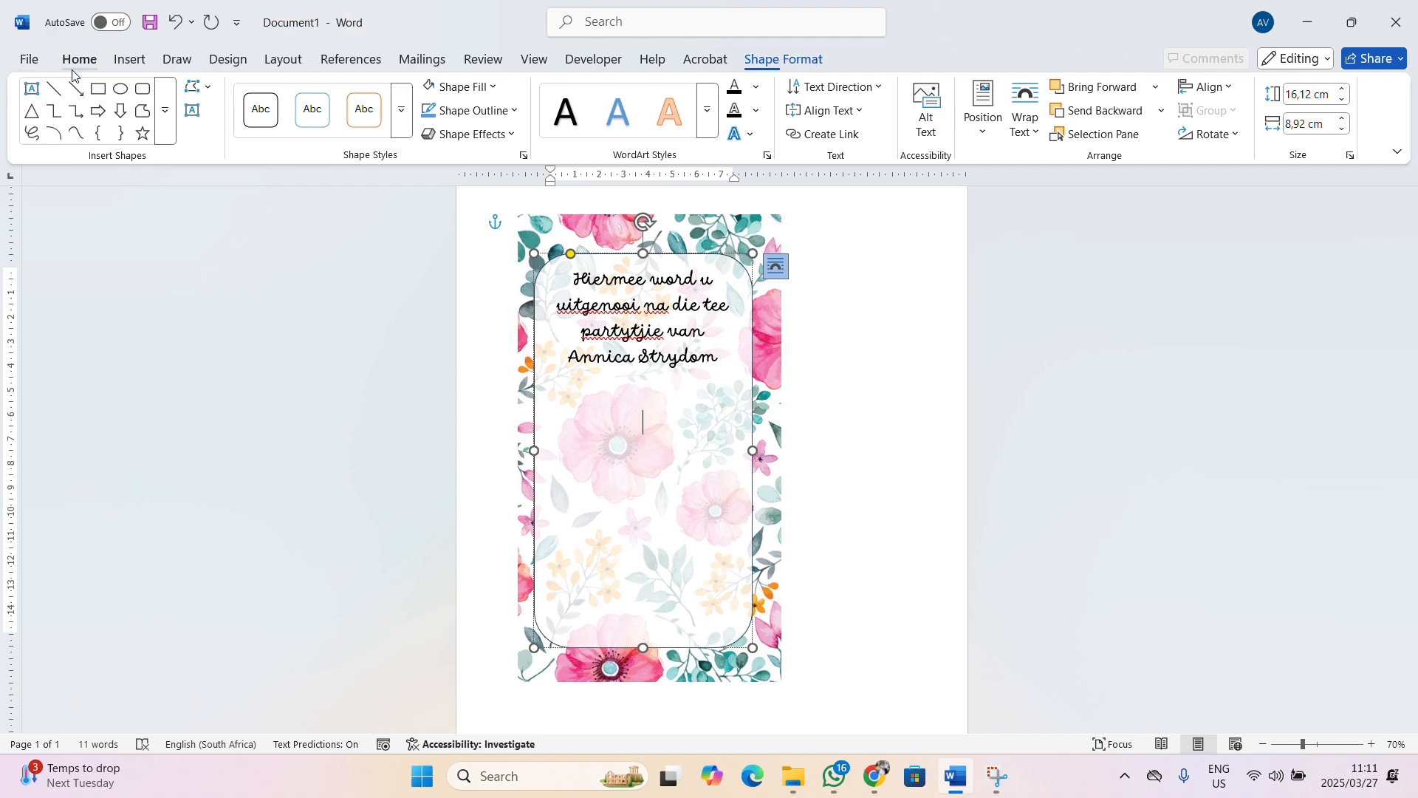
In Arial, type the venue address, town, 'Datum: 28 Maart 2025' and 'Tyd: 15:00' lines
left_click(203, 98)
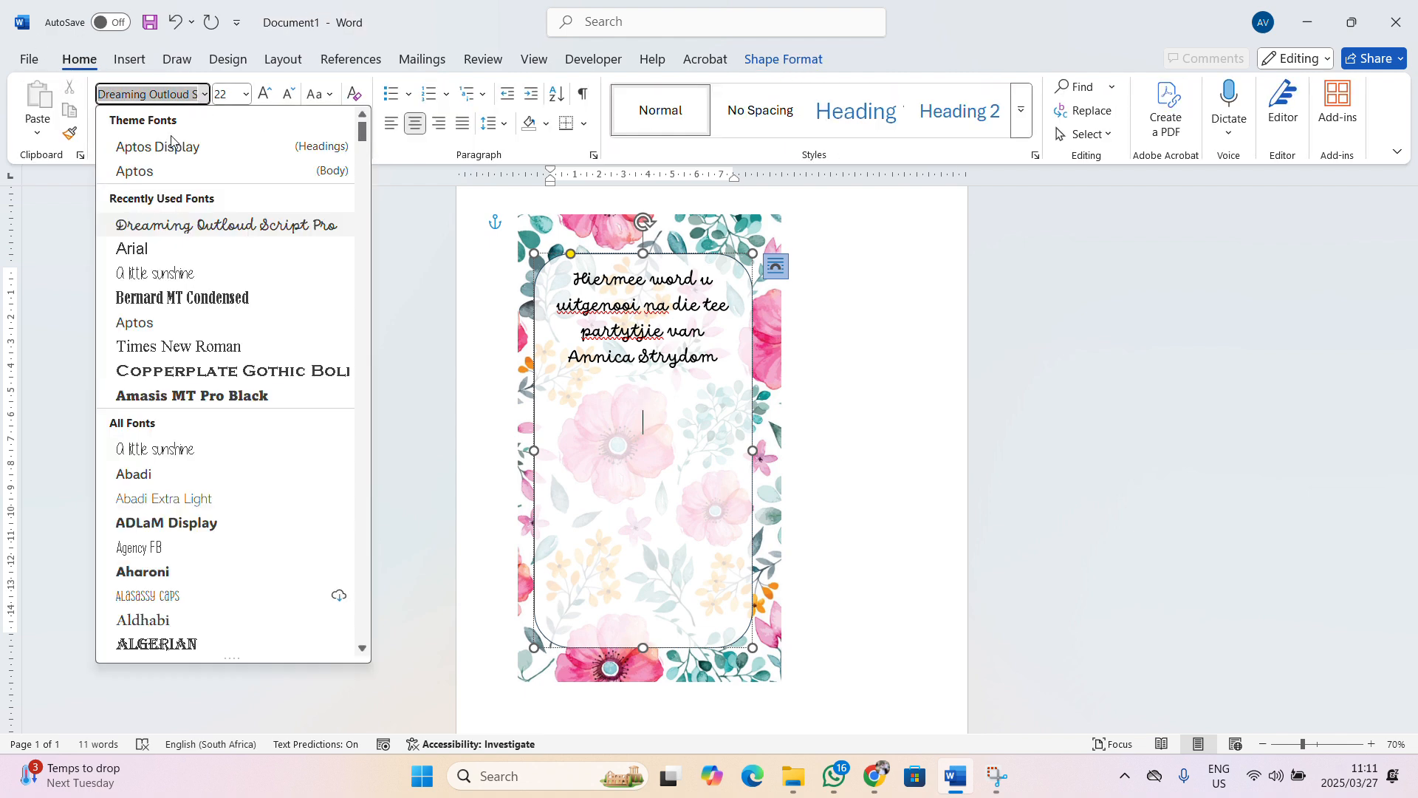
left_click(145, 251)
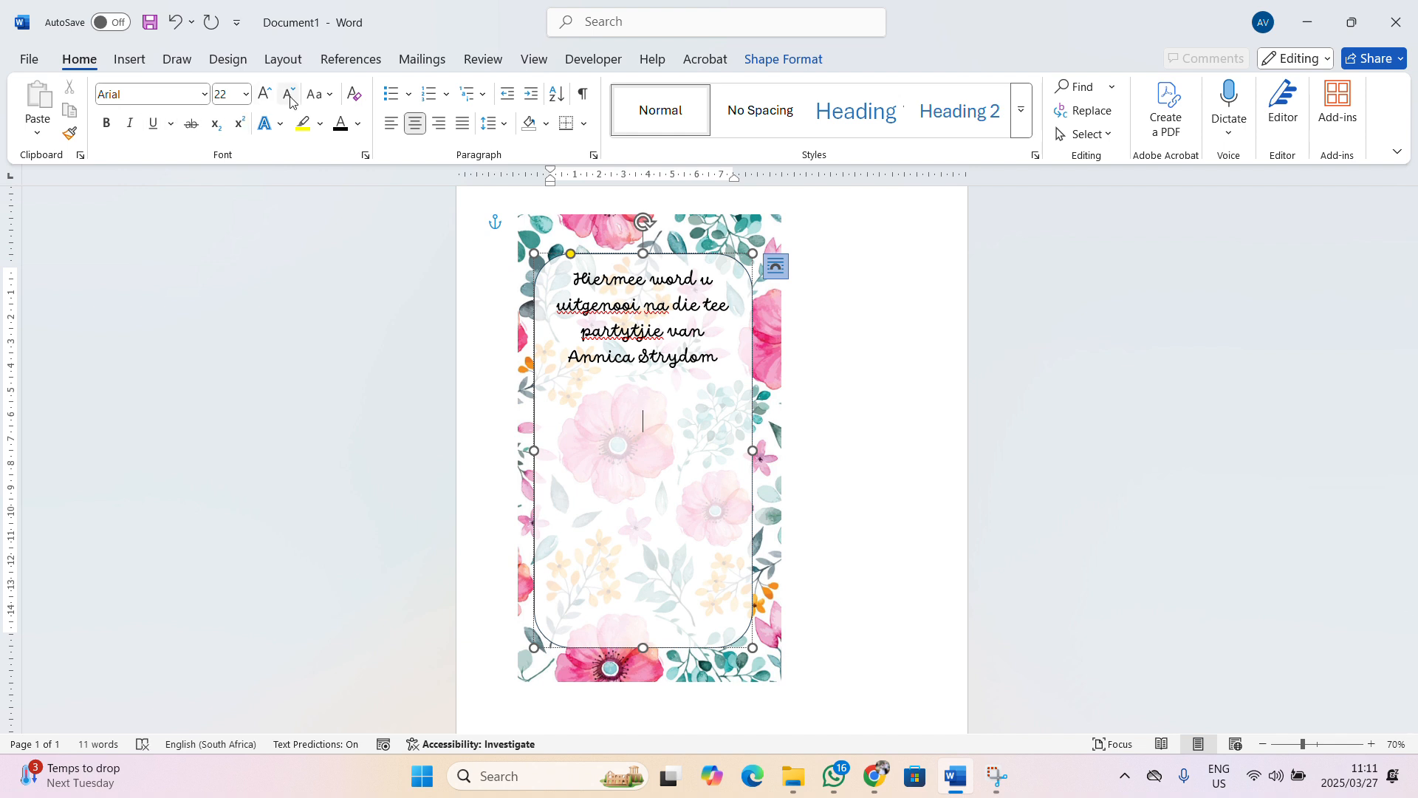
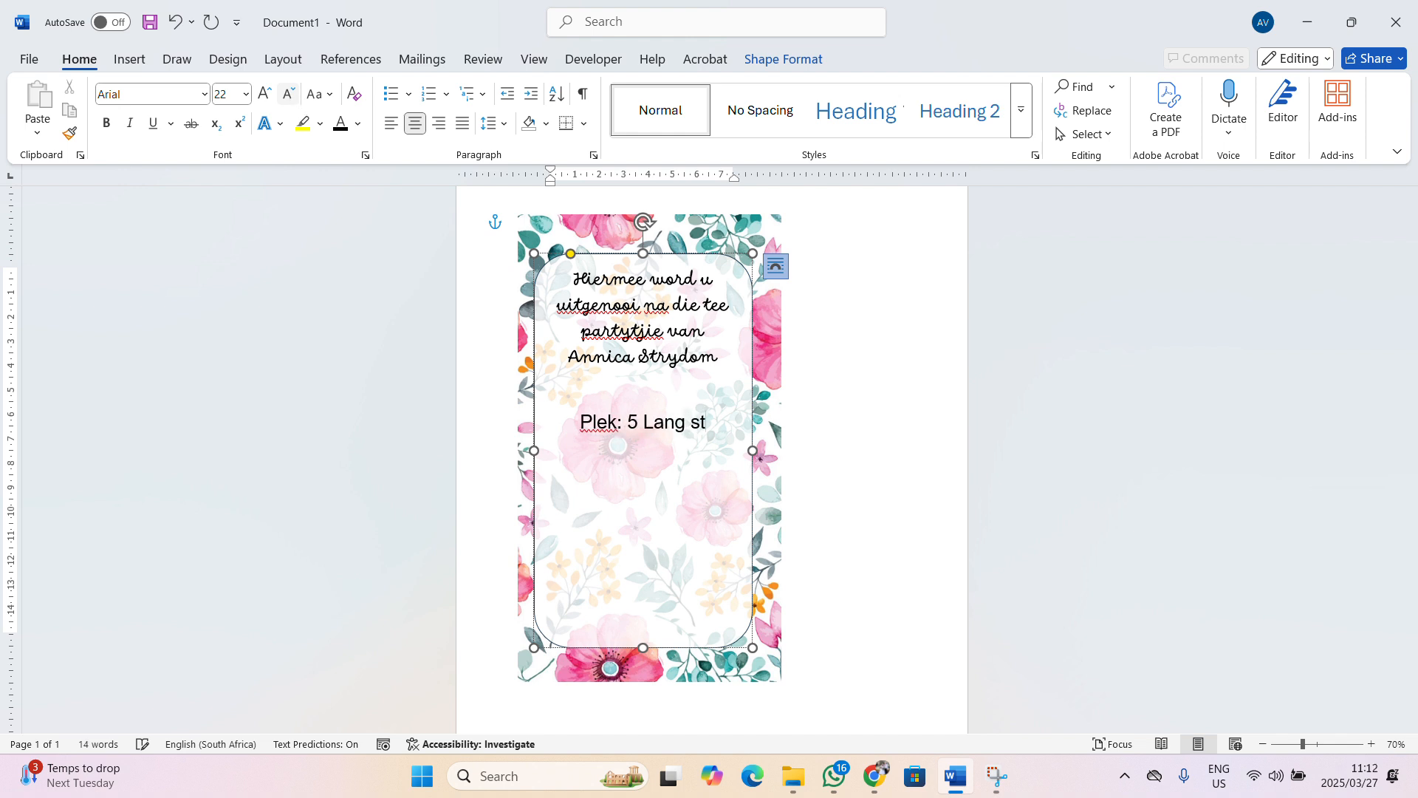
key("Return")
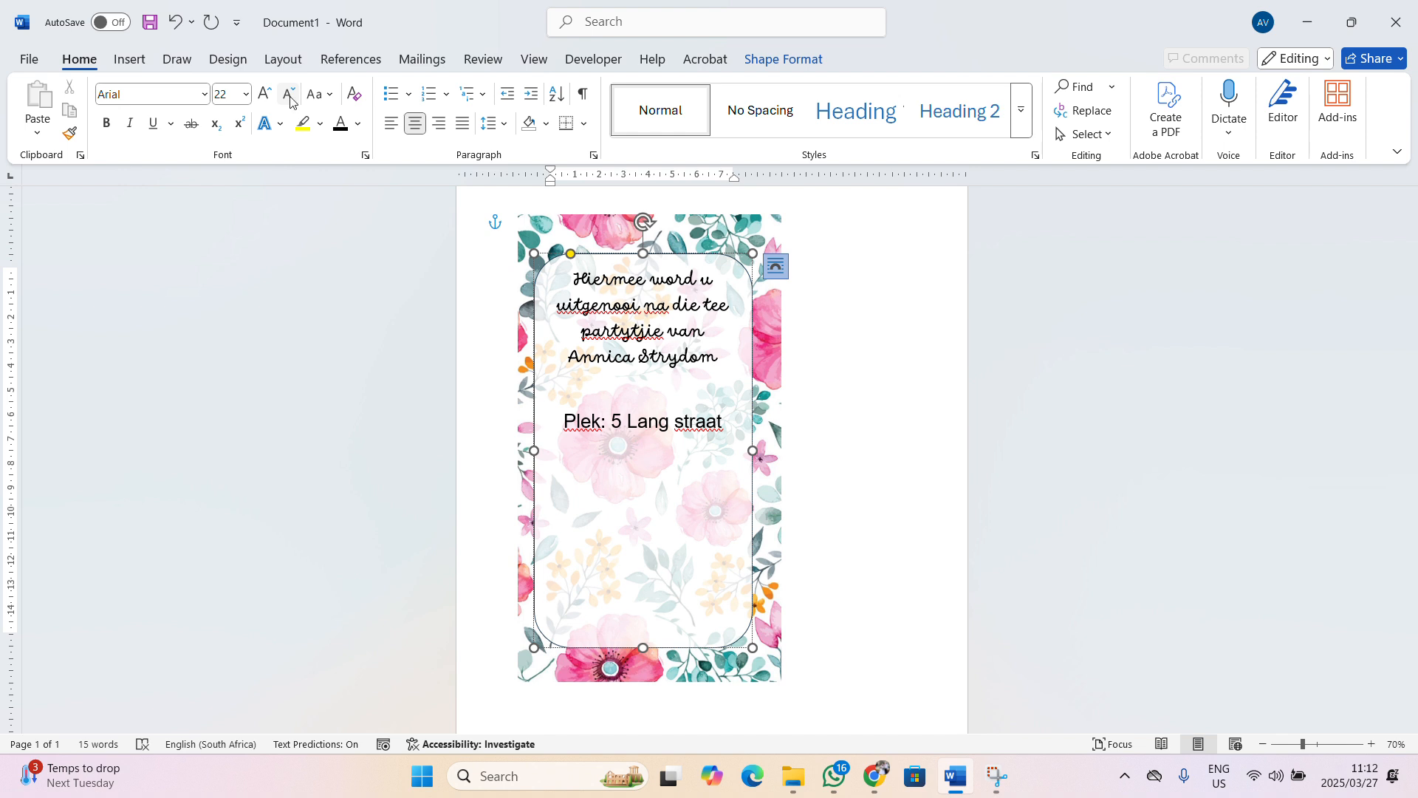
type("Calvin")
key("BackSpace")
type("i")
key("BackSpace")
type("nia")
key("Return")
type("Tyd: ")
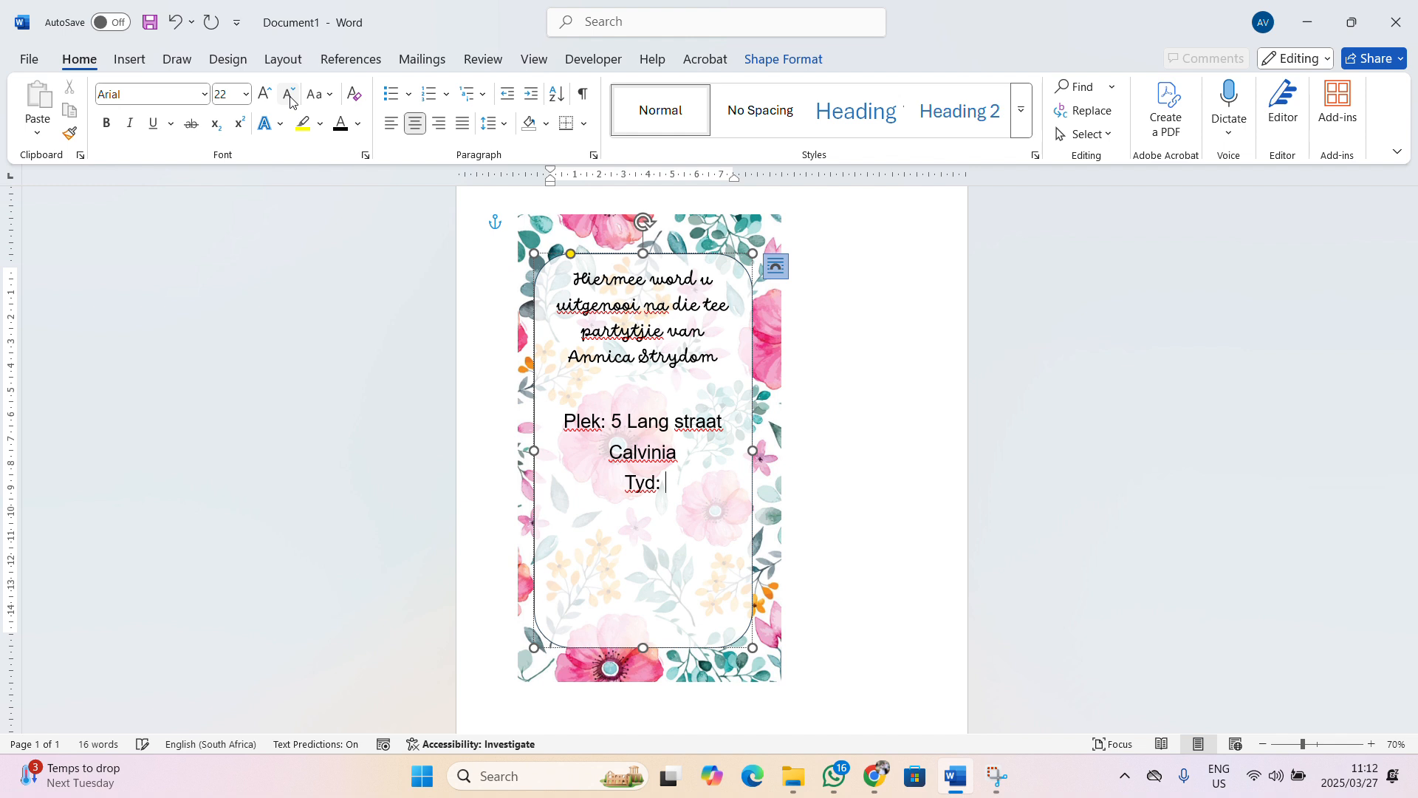
type("15:00")
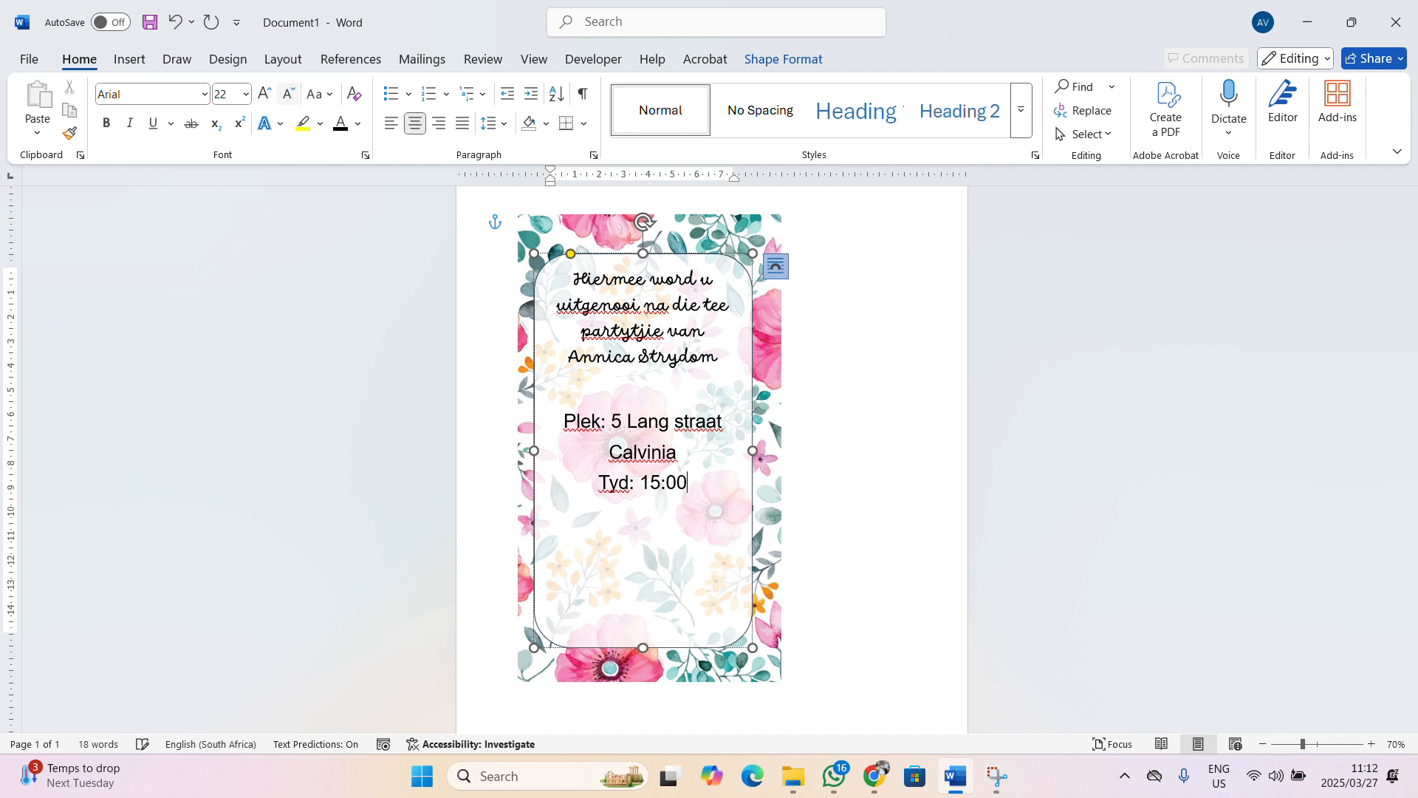
key("Up")
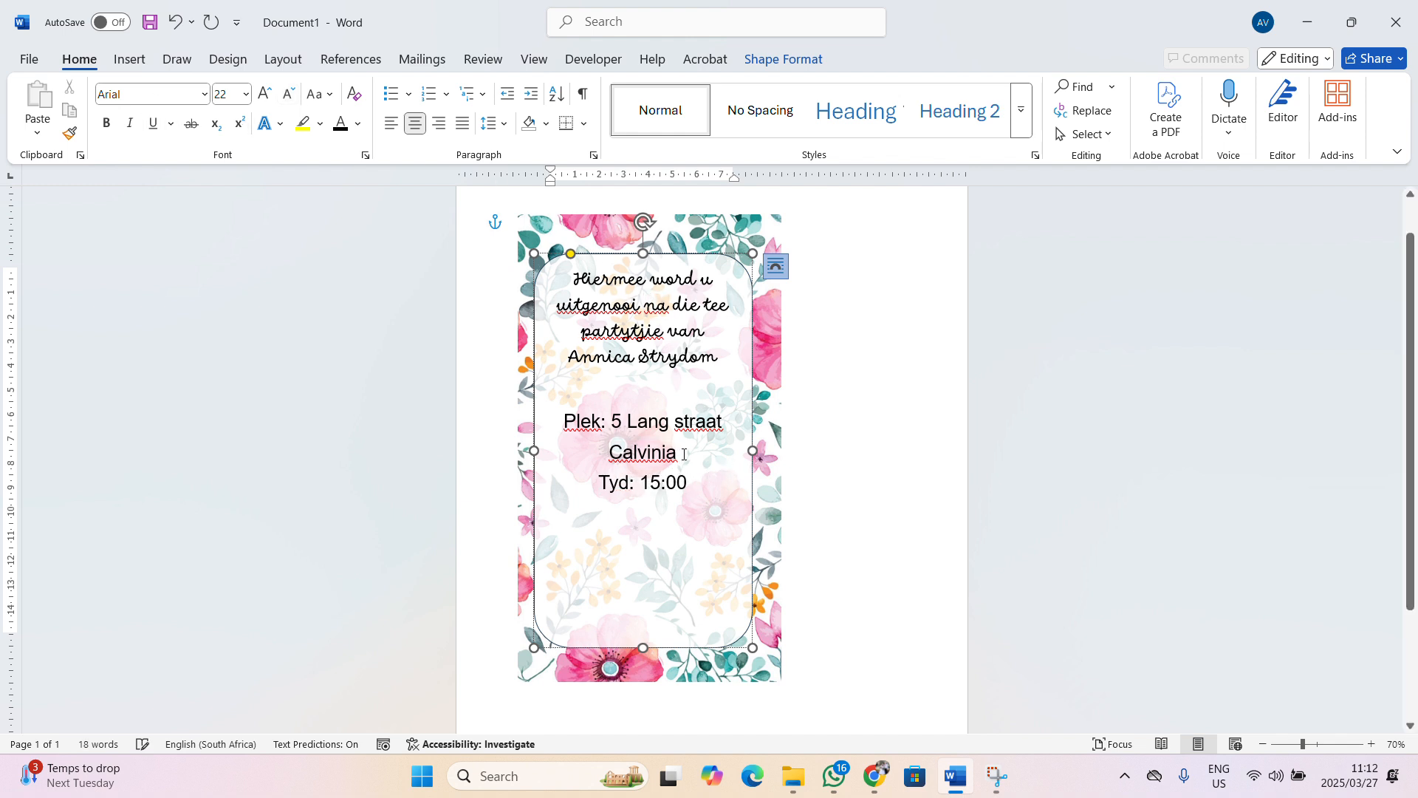
key("Return")
type("Datum:")
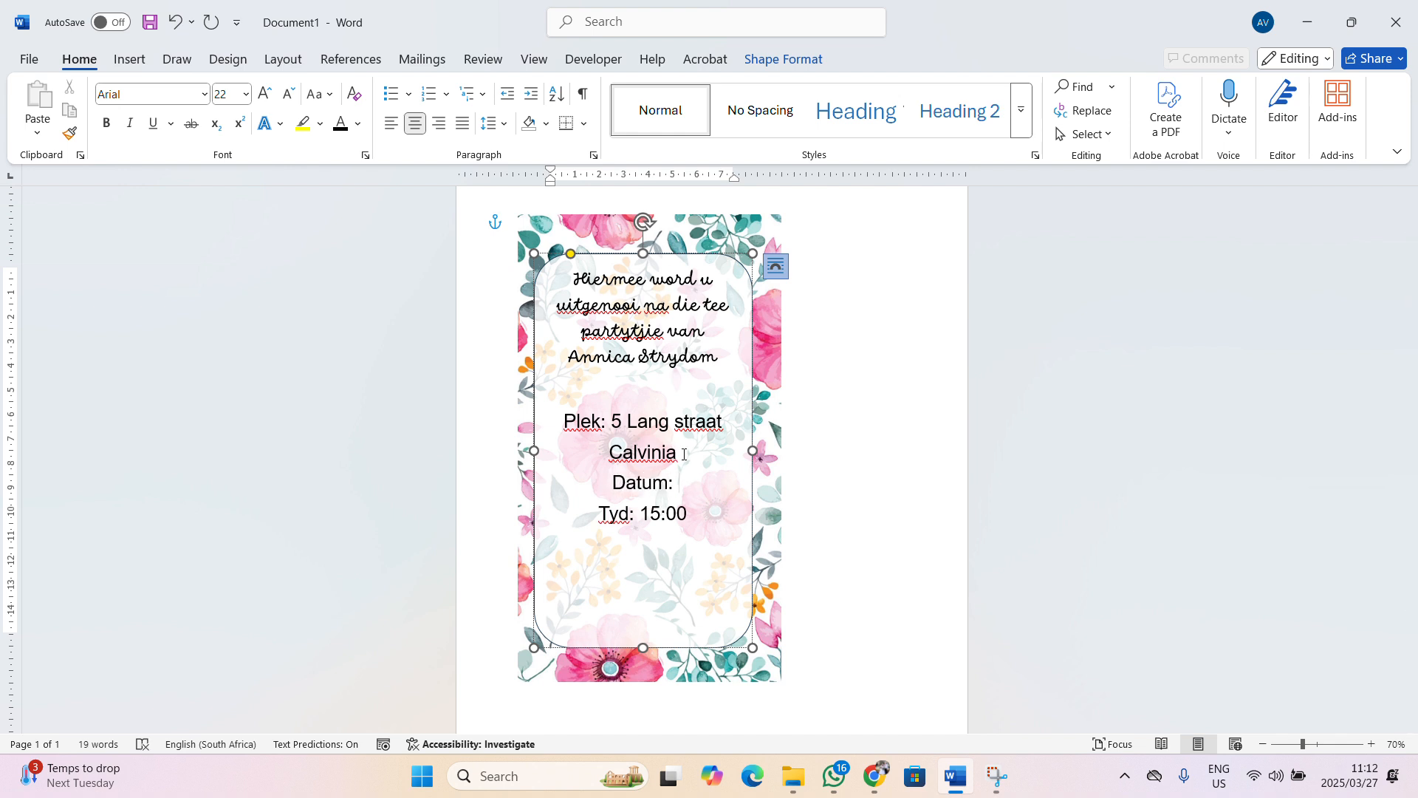
type(" 28")
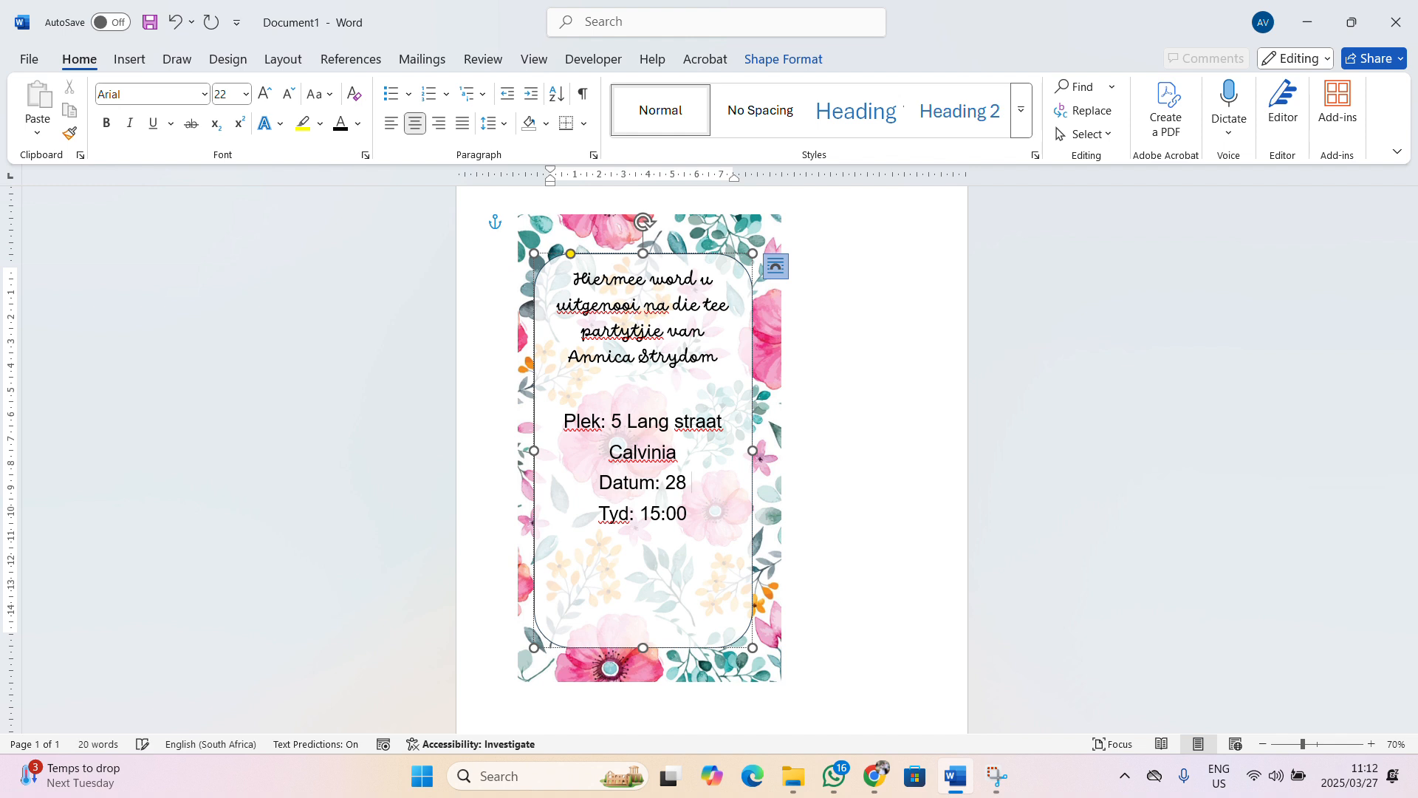
type(" Maart 2025")
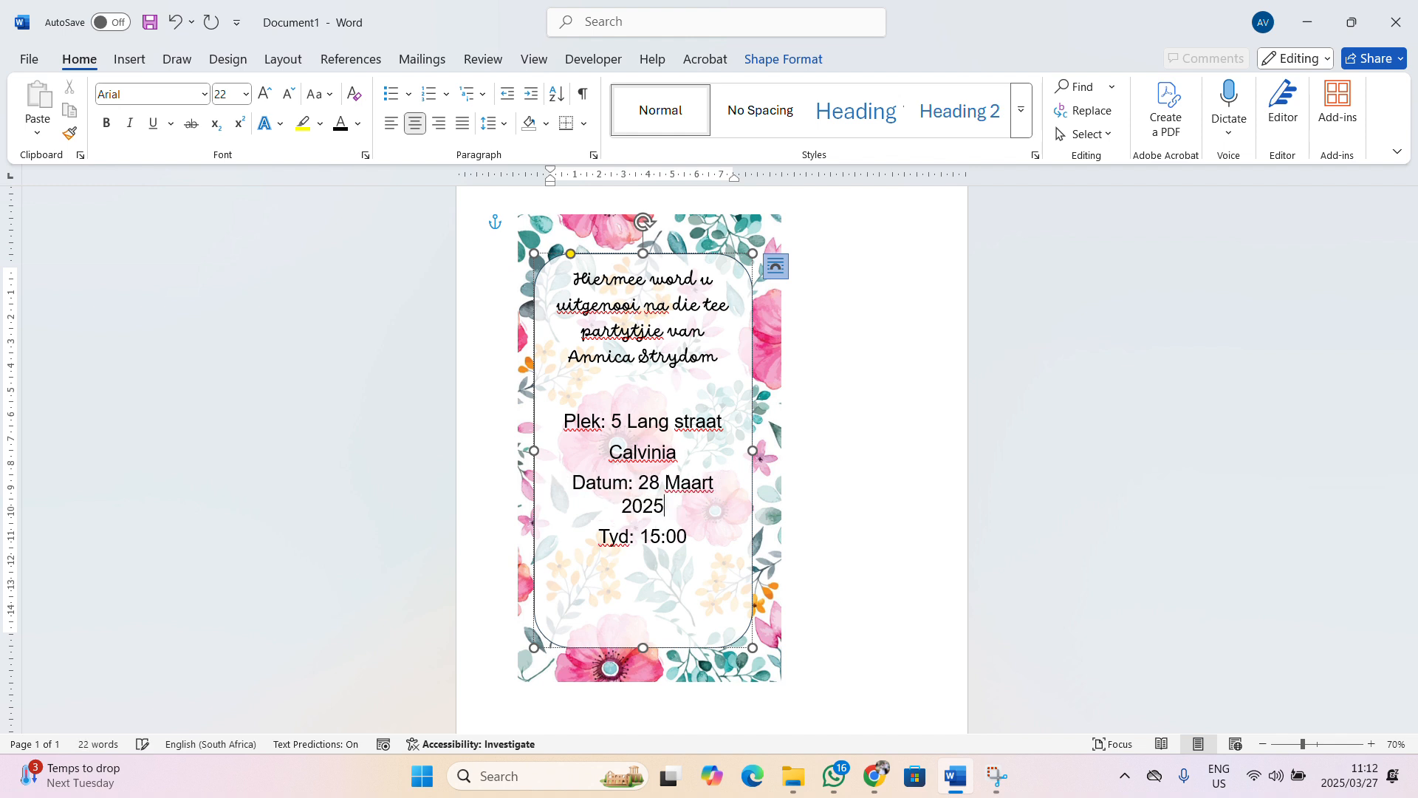
Left-align the detail lines, reduce them to 20 pt and delete the town line
left_click(704, 540)
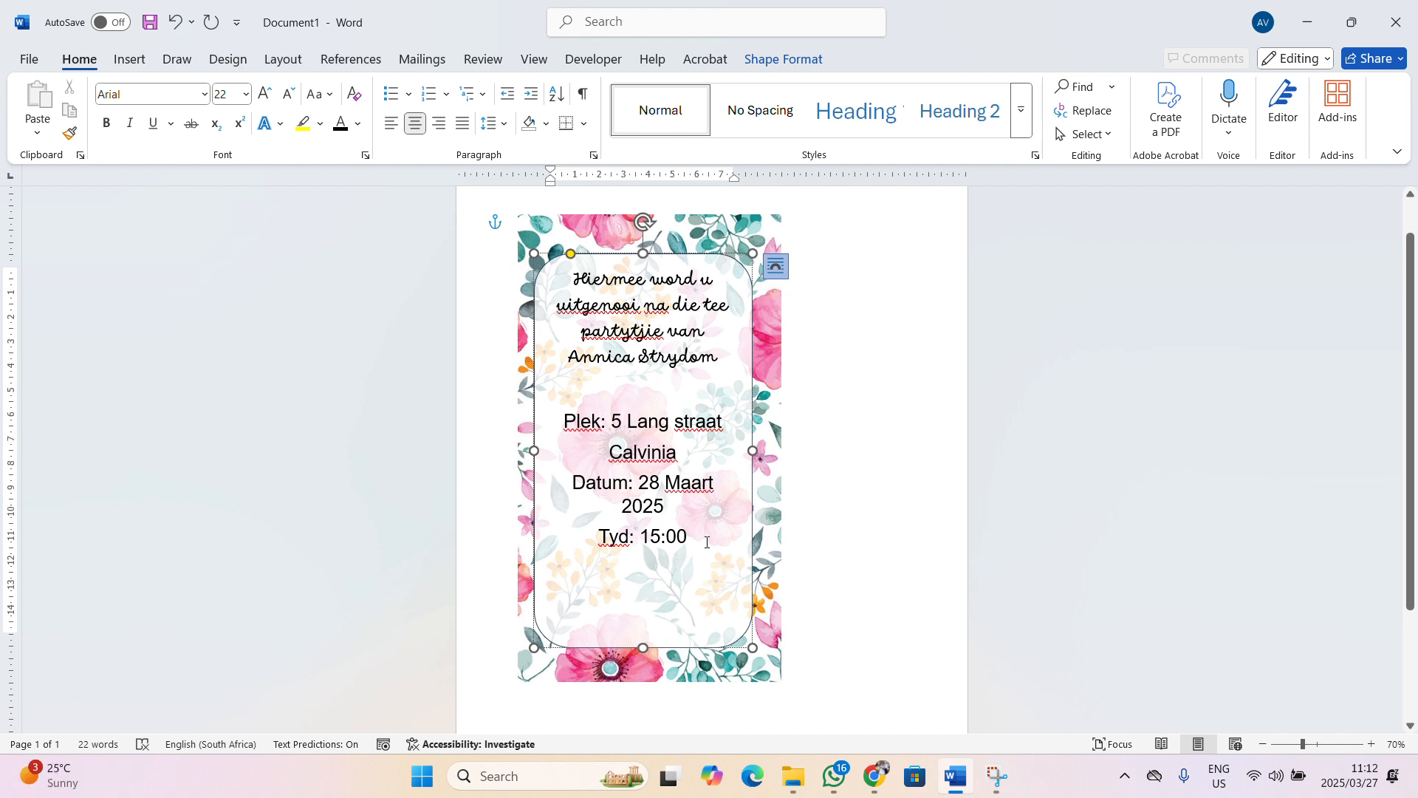
left_click_drag(690, 628, 563, 418)
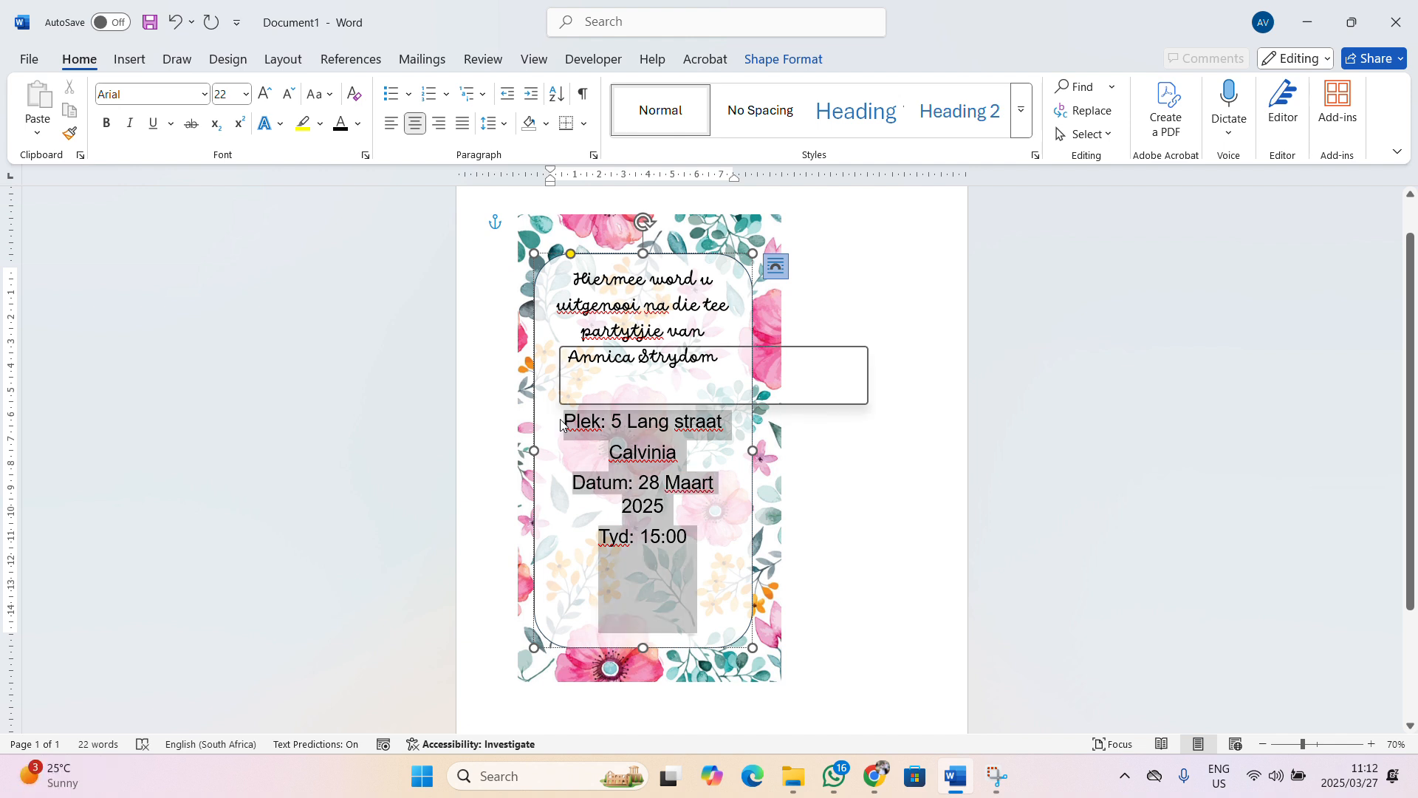
left_click(392, 123)
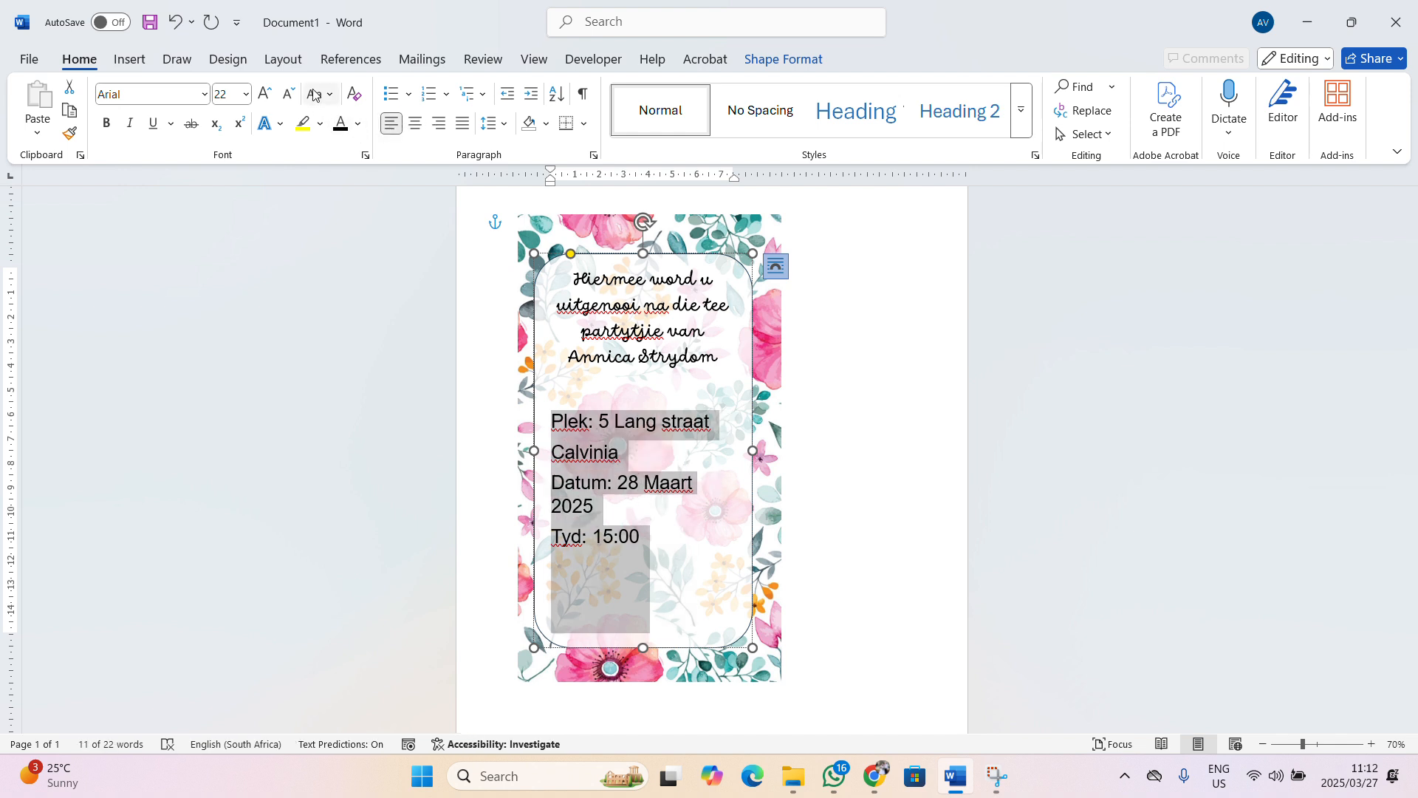
left_click(289, 93)
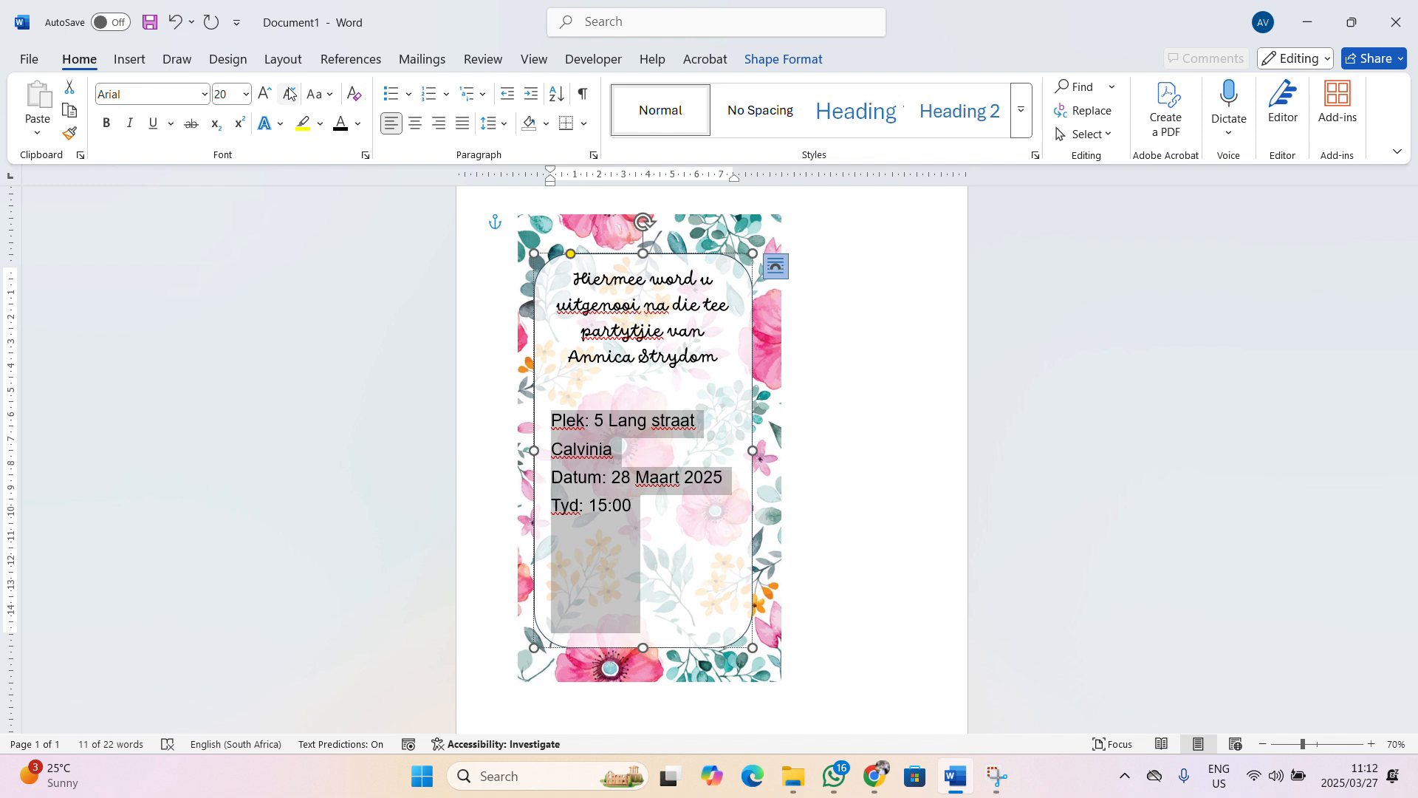
left_click(619, 454)
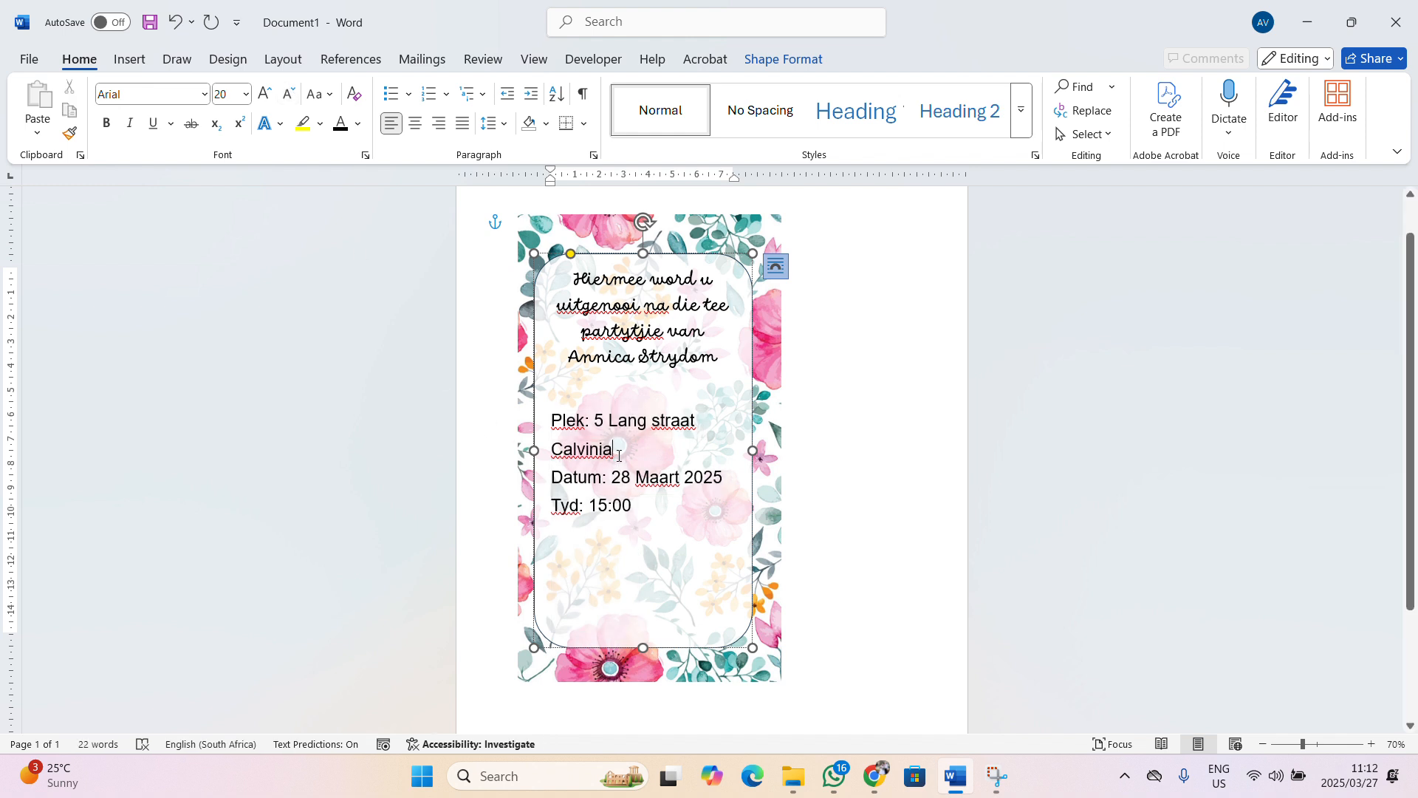
left_click_drag(617, 452, 552, 452)
key("Delete")
key("Delete")
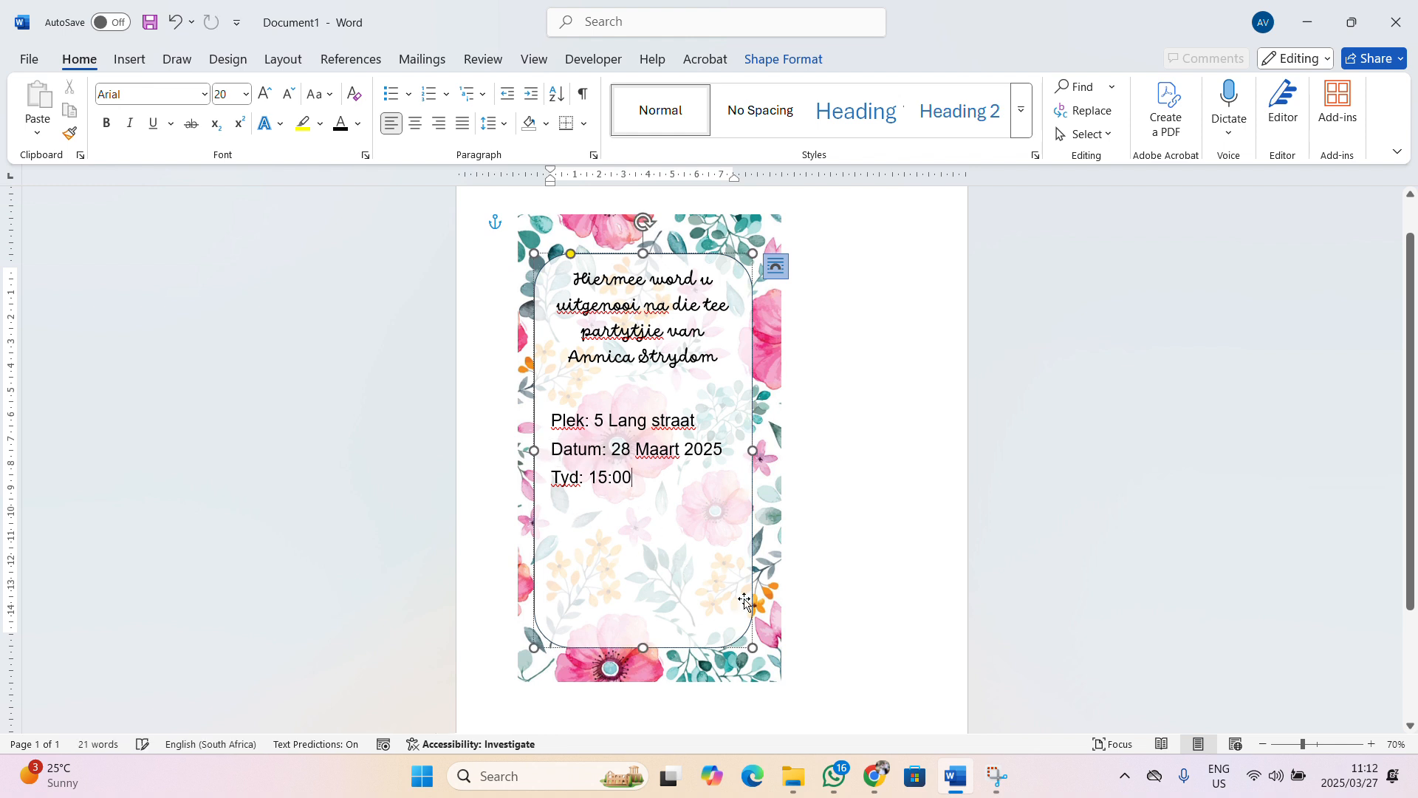
left_click(976, 482)
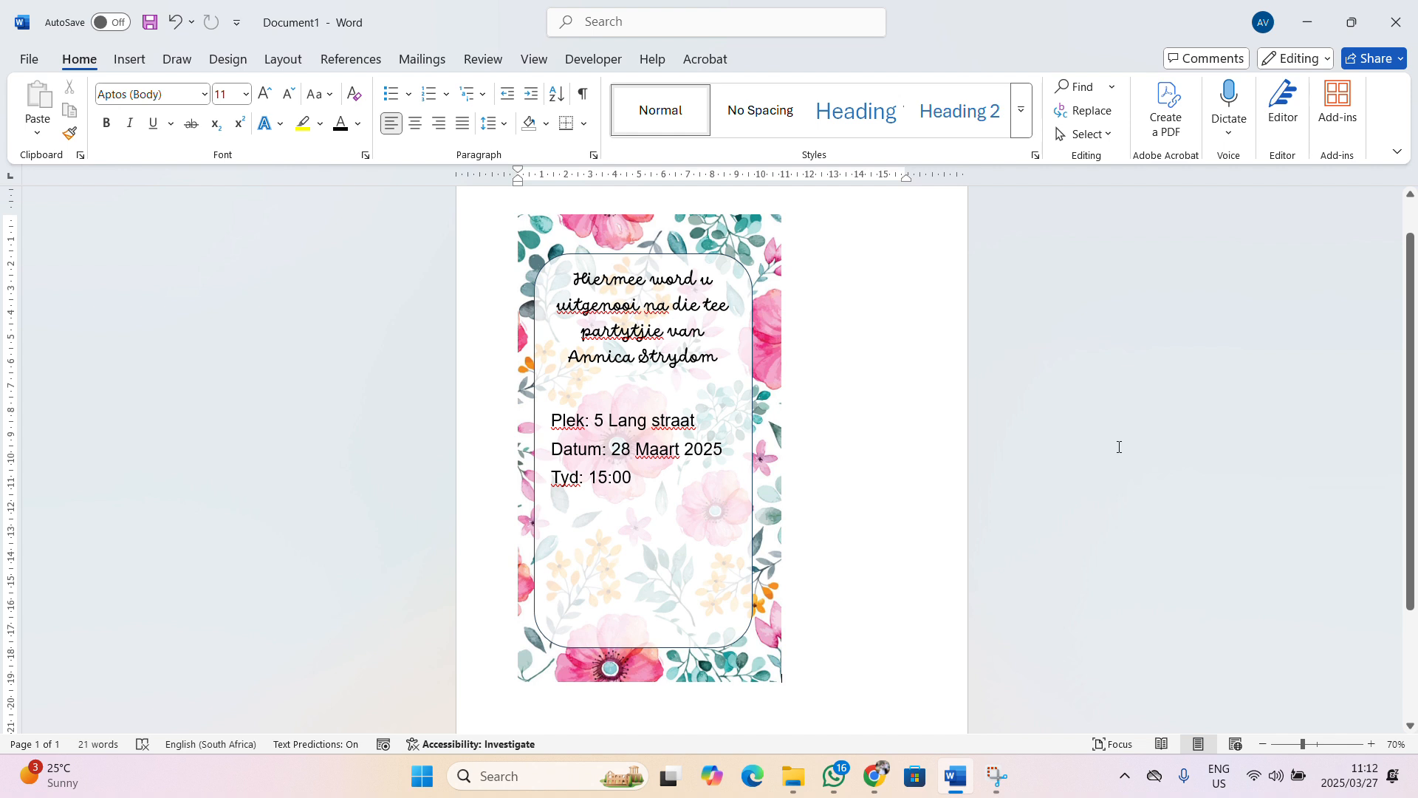
scroll(697, 456, "up", 7, "ctrl")
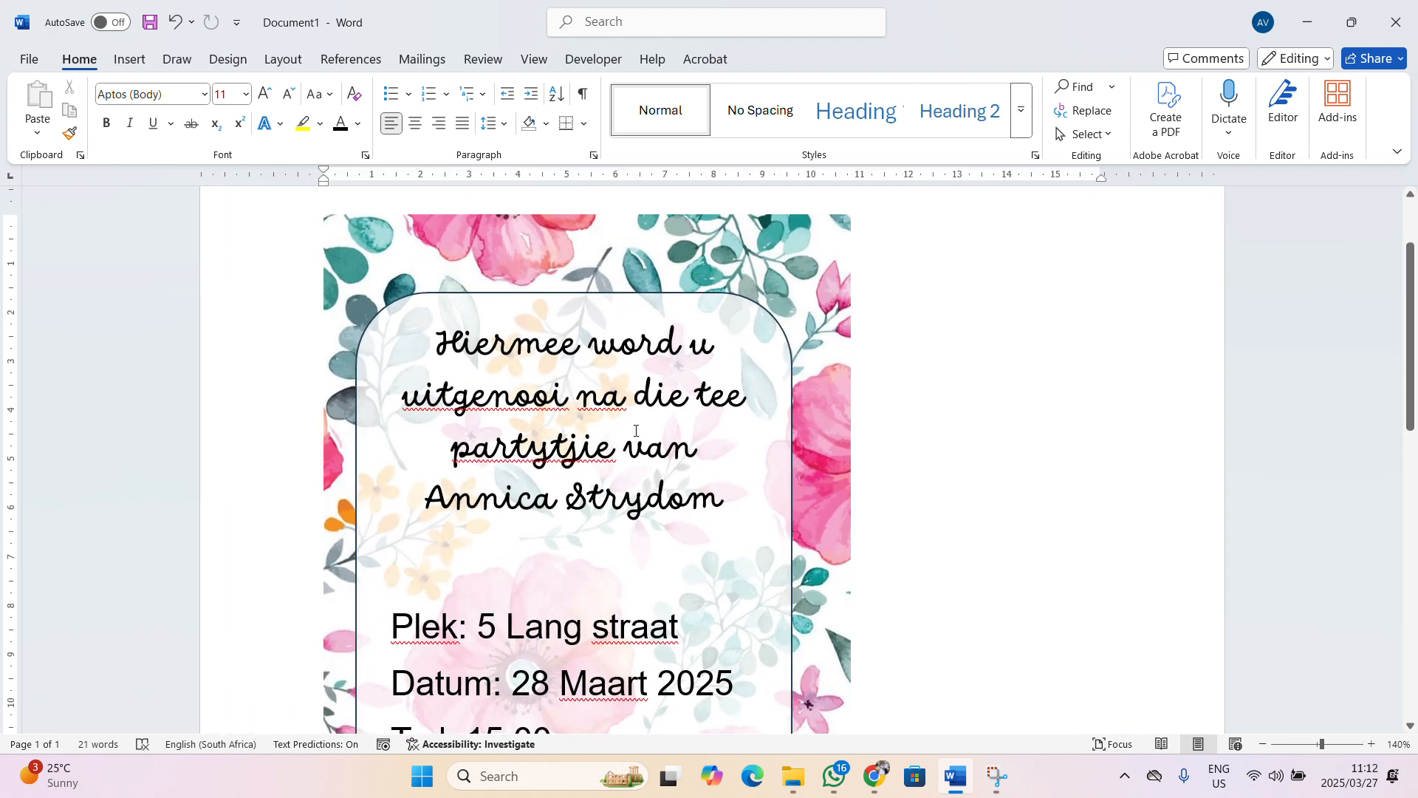
left_click_drag(449, 458, 583, 457)
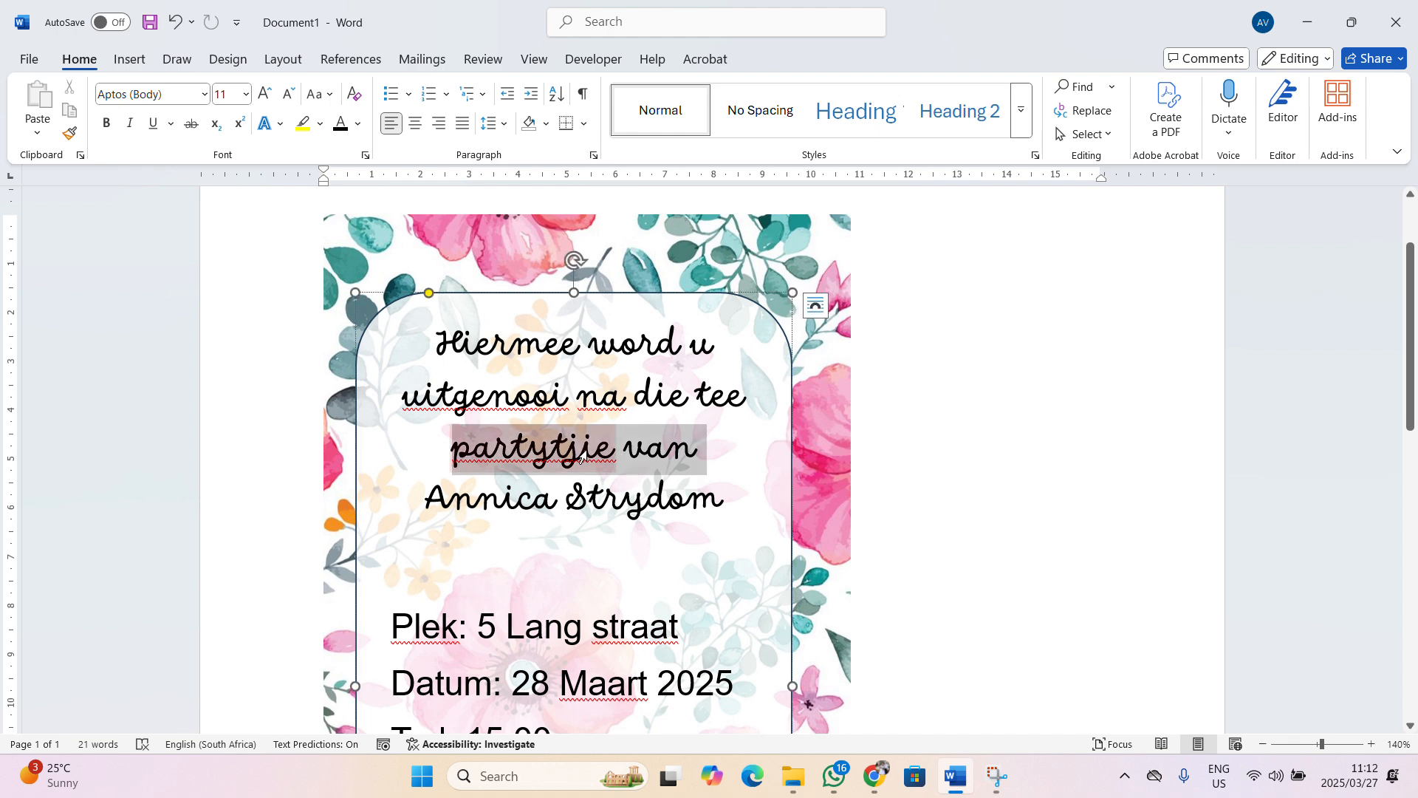
left_click(392, 396)
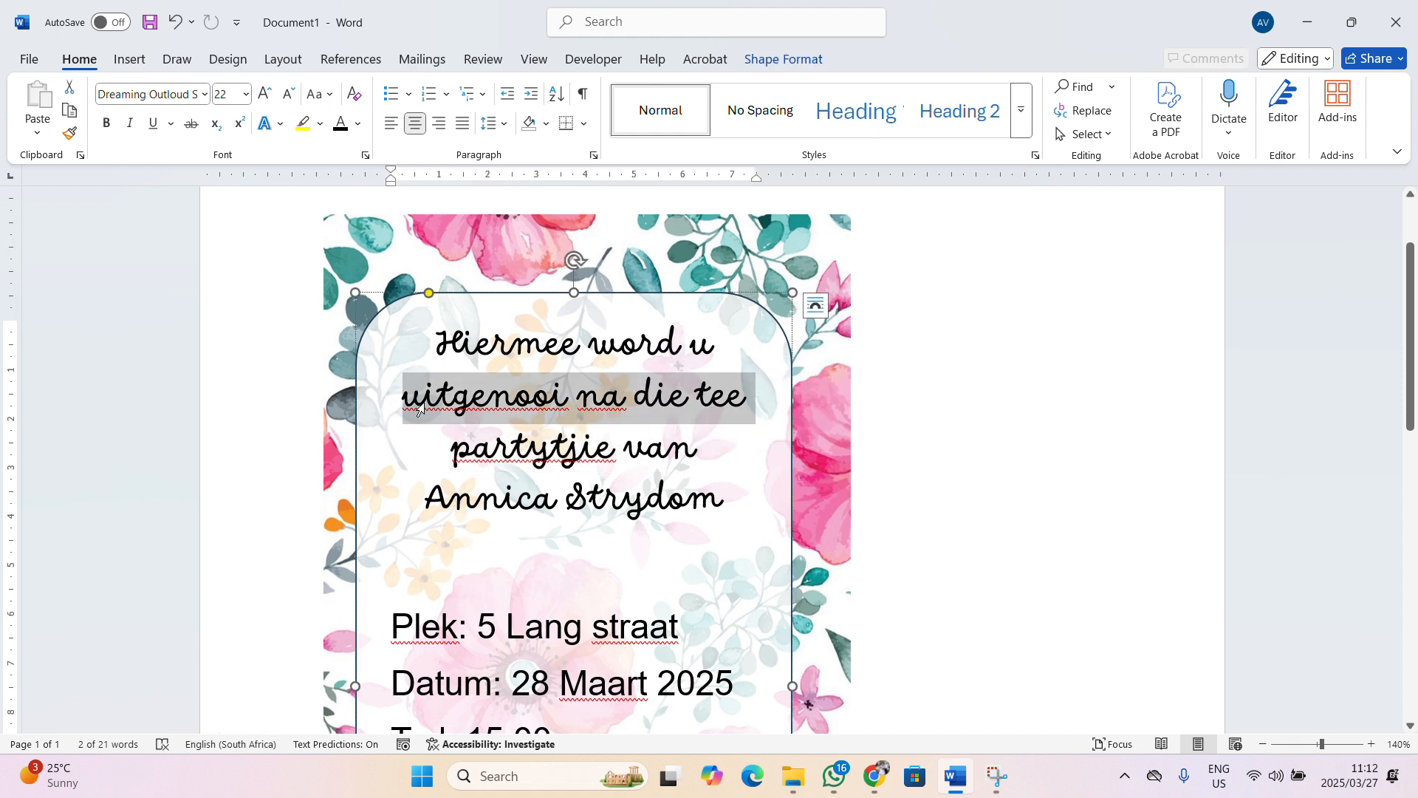
left_click(582, 457)
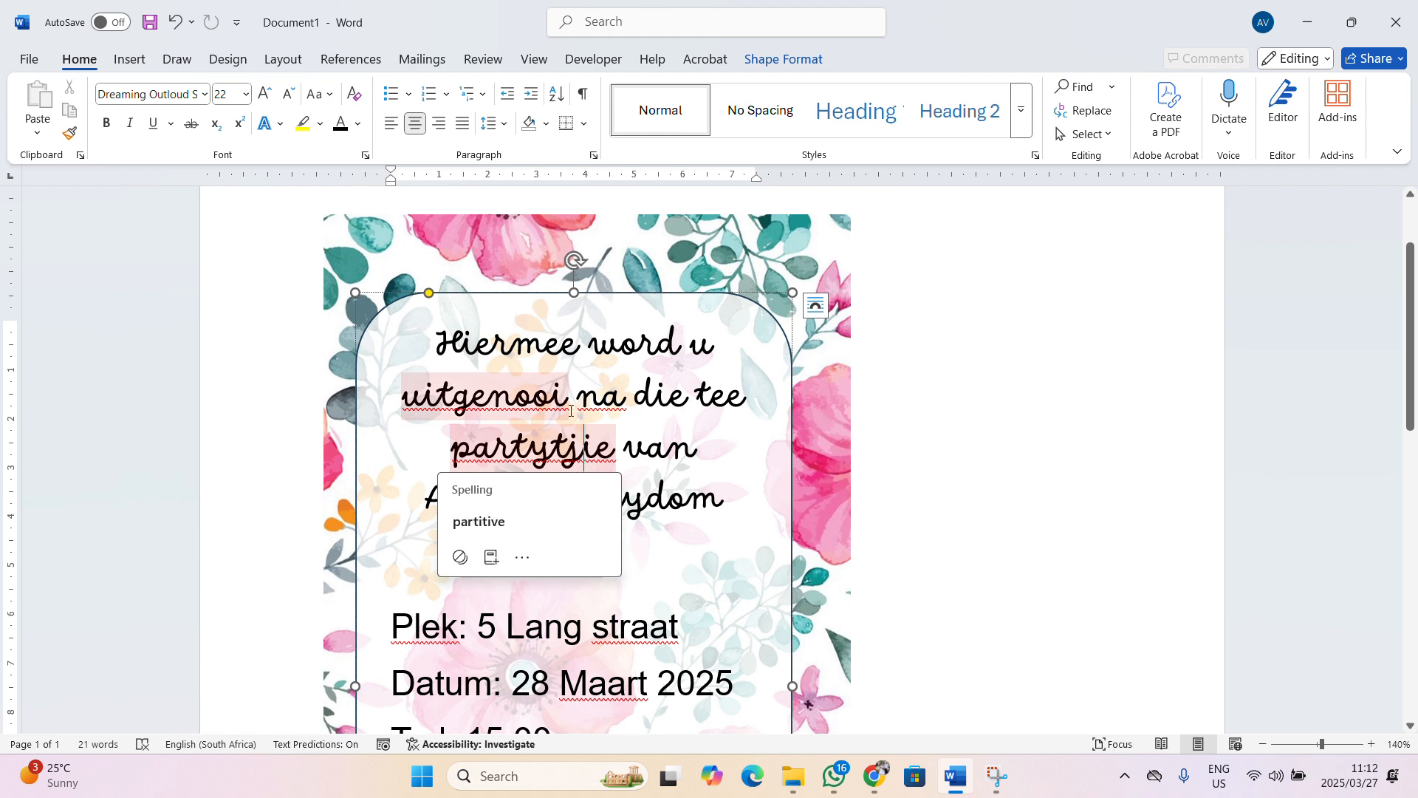
left_click(571, 411)
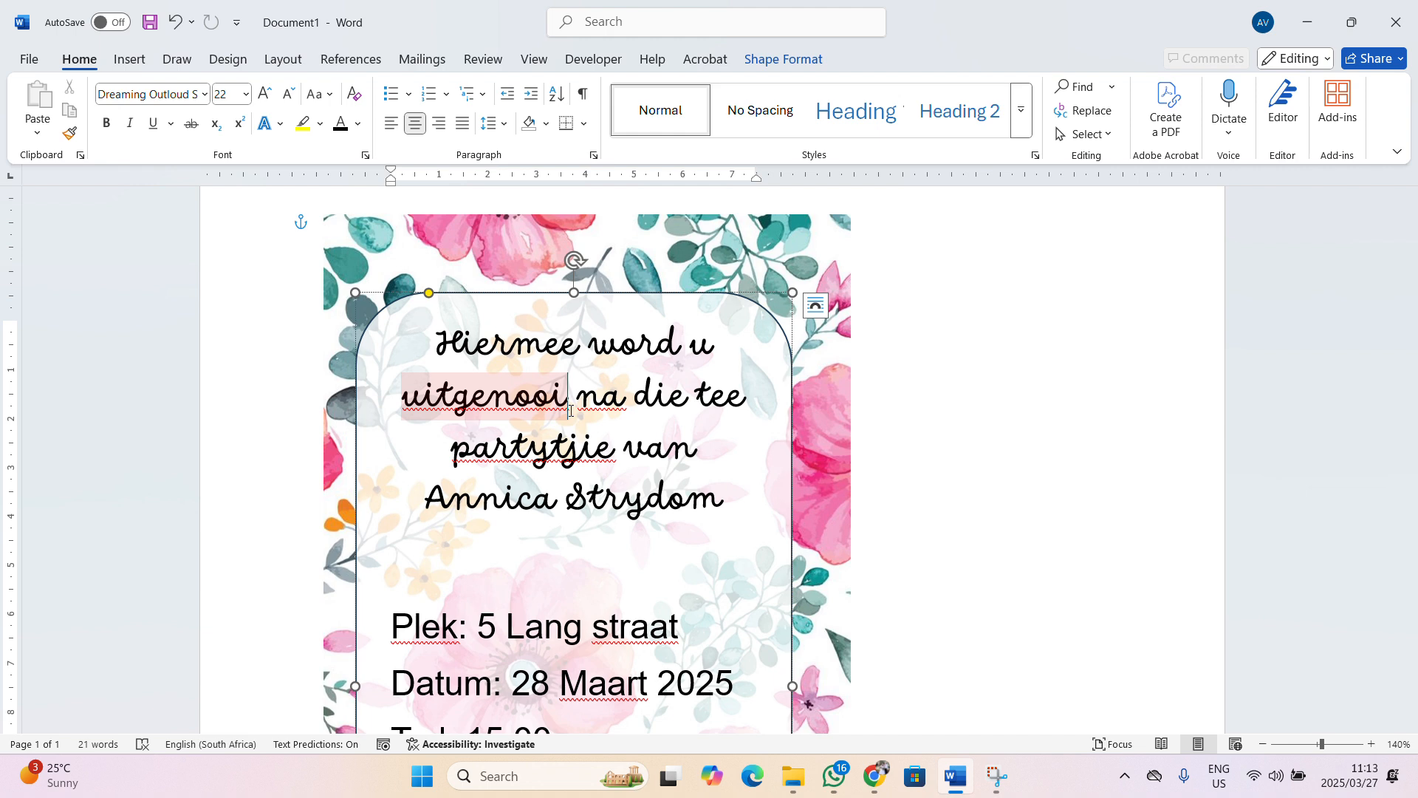
left_click(571, 411)
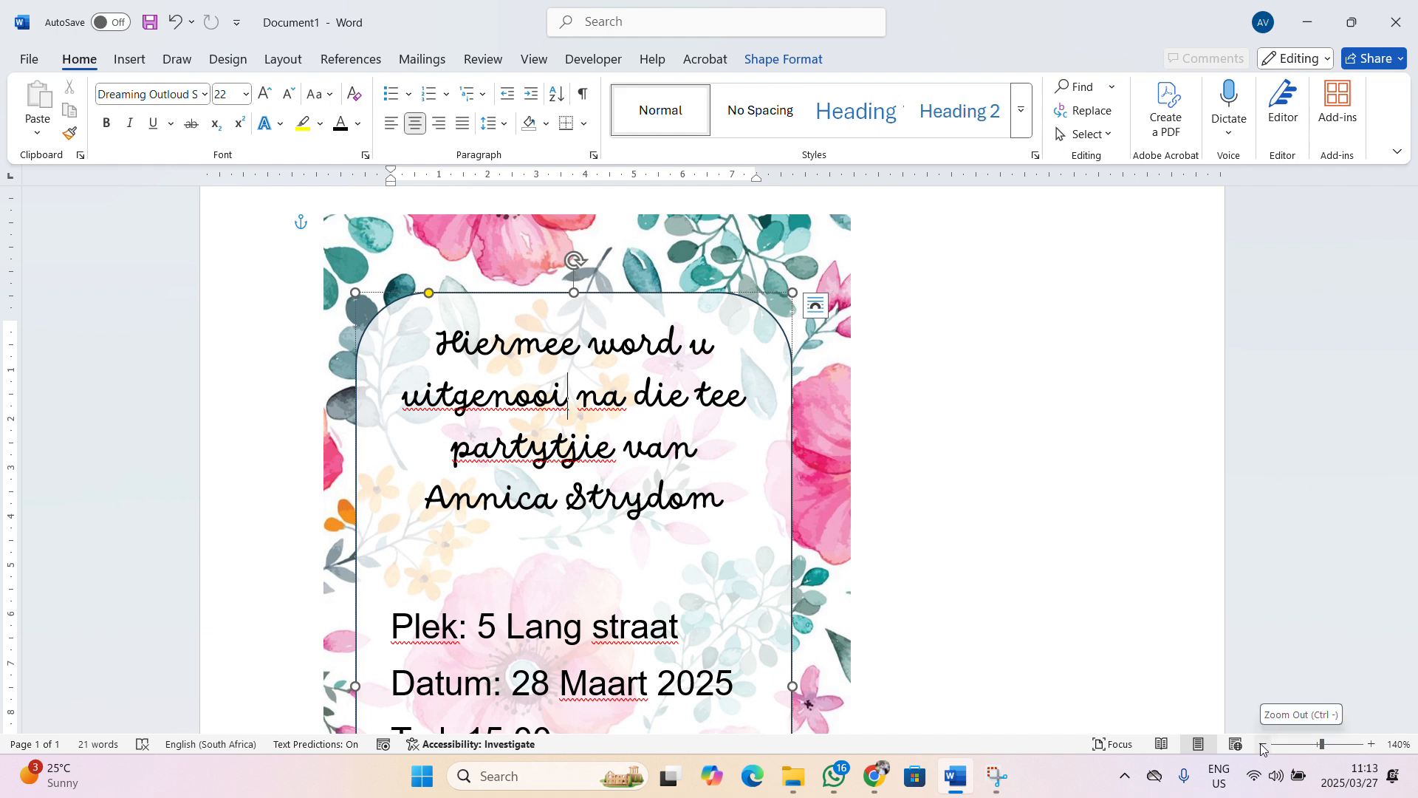
left_click_drag(404, 407, 576, 418)
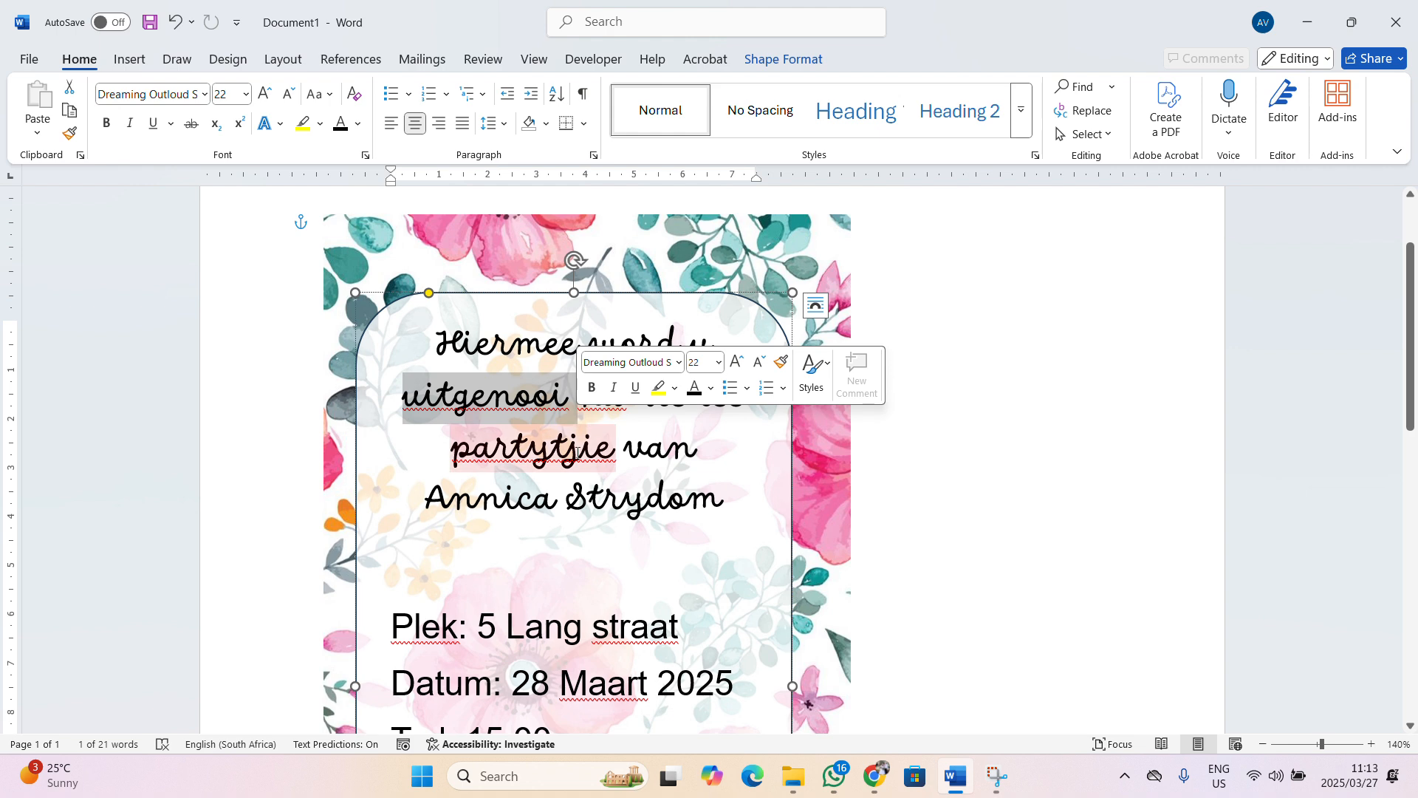
left_click(559, 526)
left_click(519, 437)
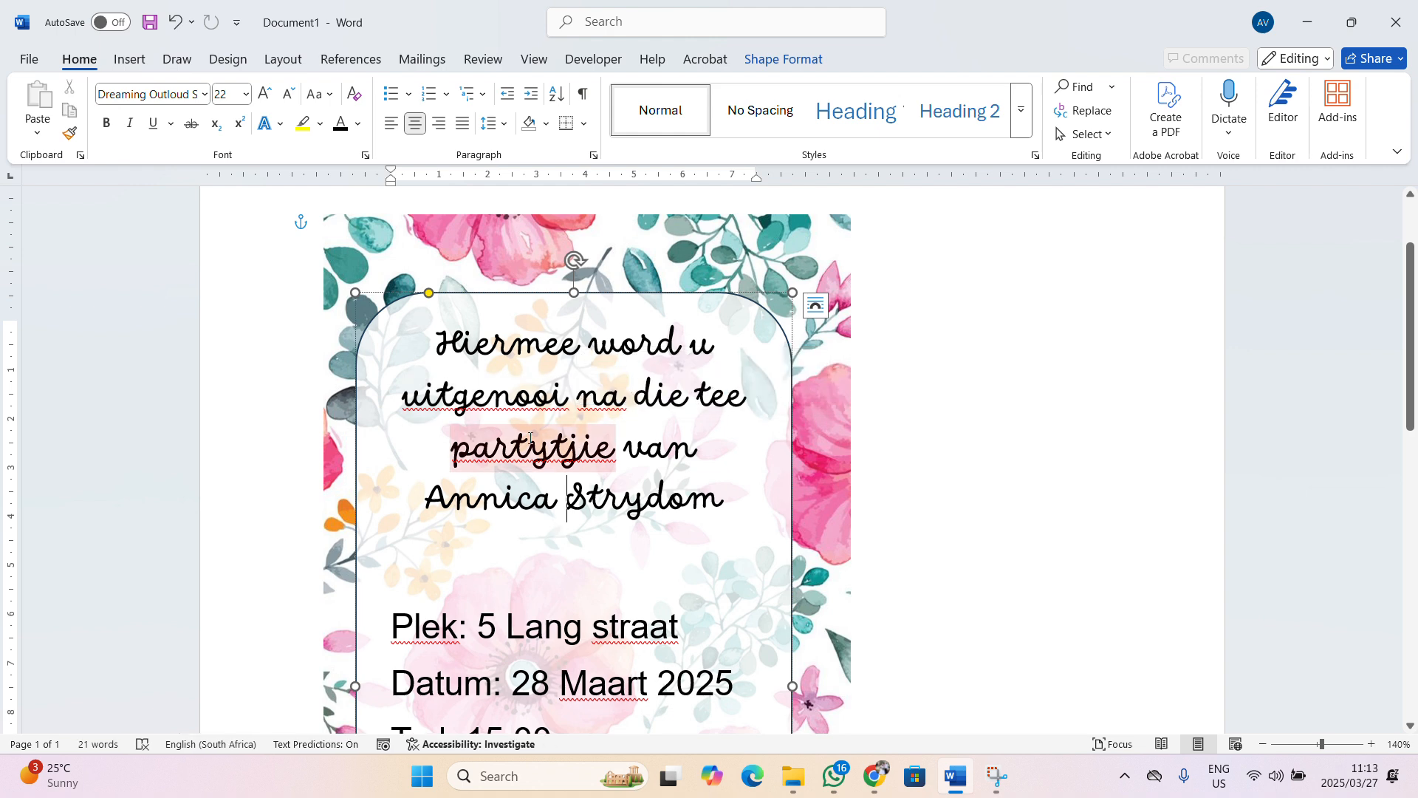
left_click(422, 385)
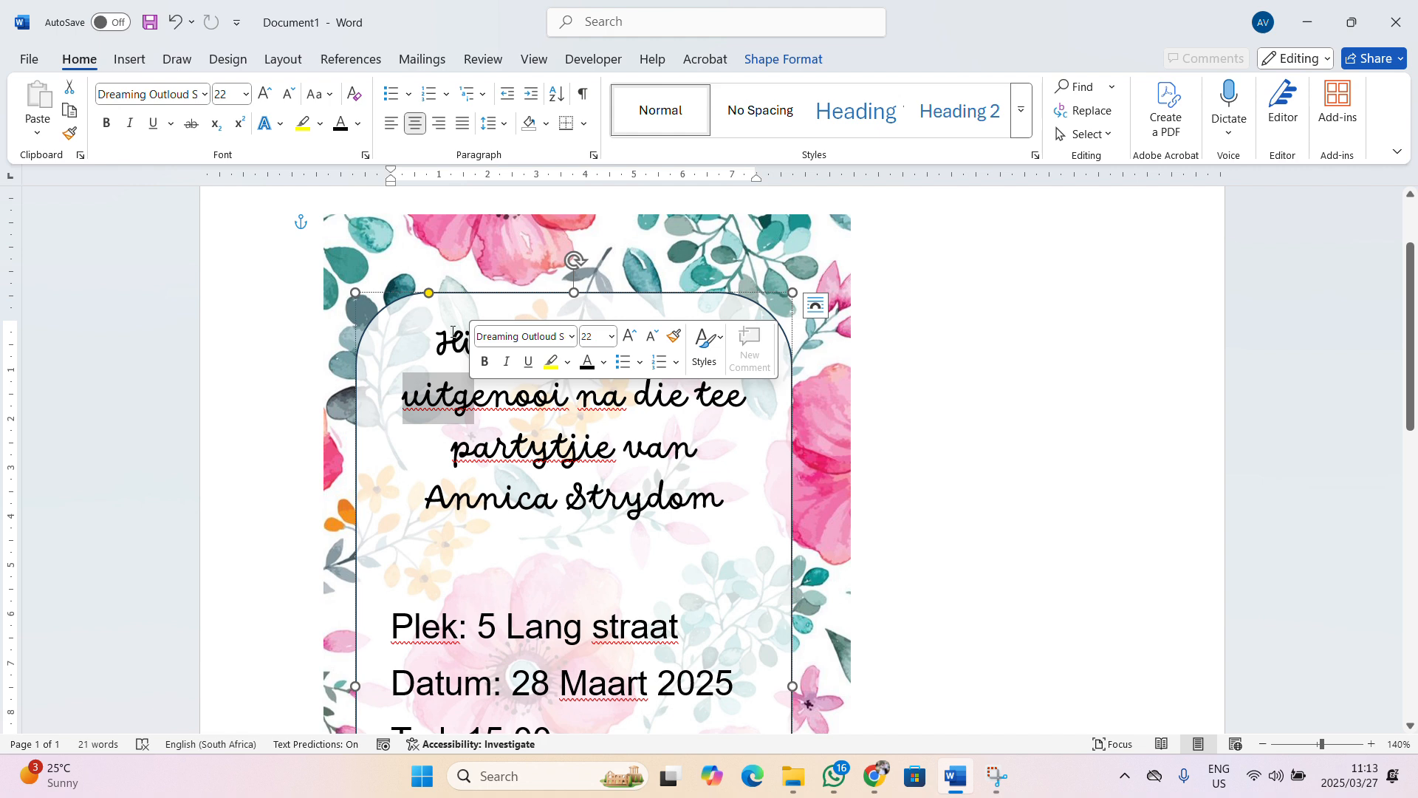
left_click_drag(436, 341, 643, 525)
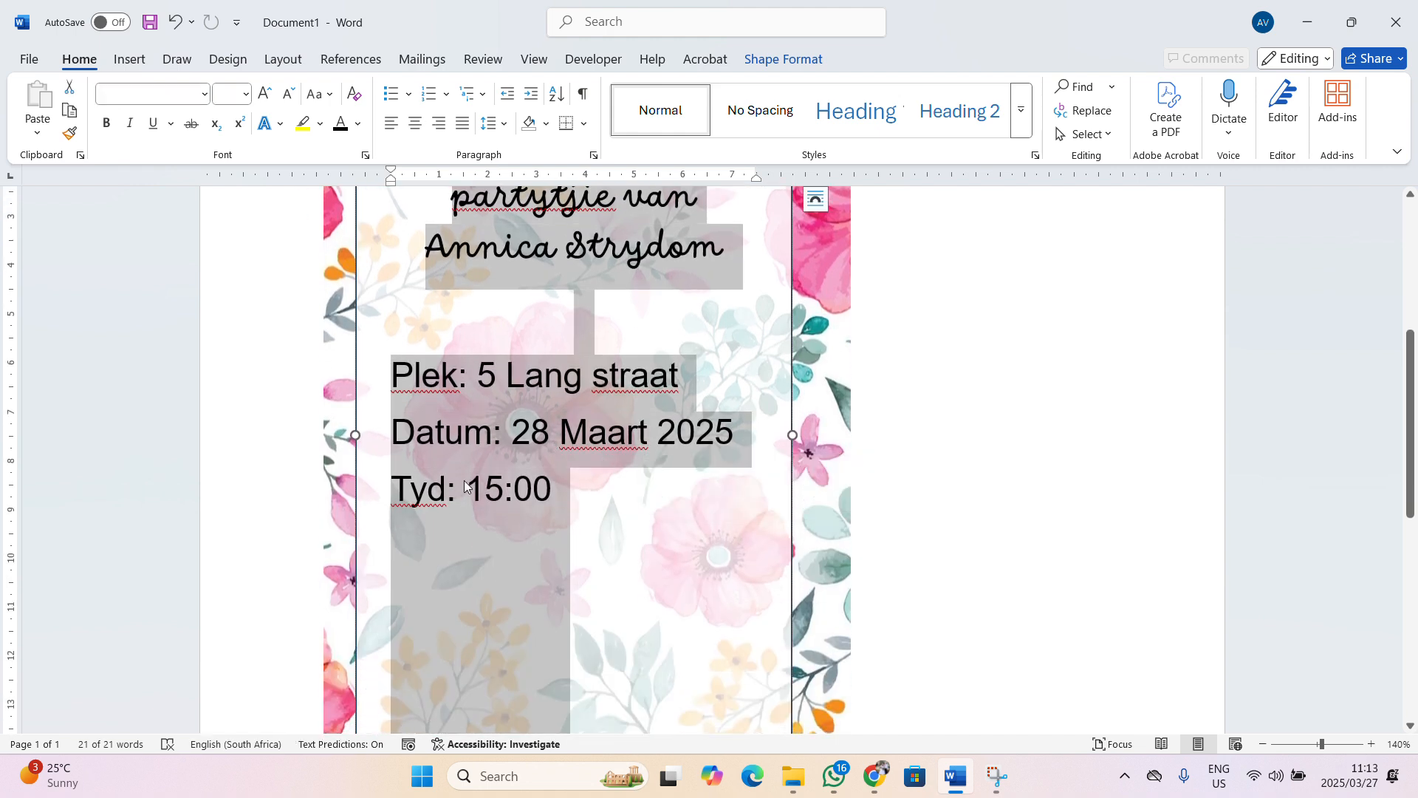
Set the text box's proofing language to Afrikaans
left_click(234, 742)
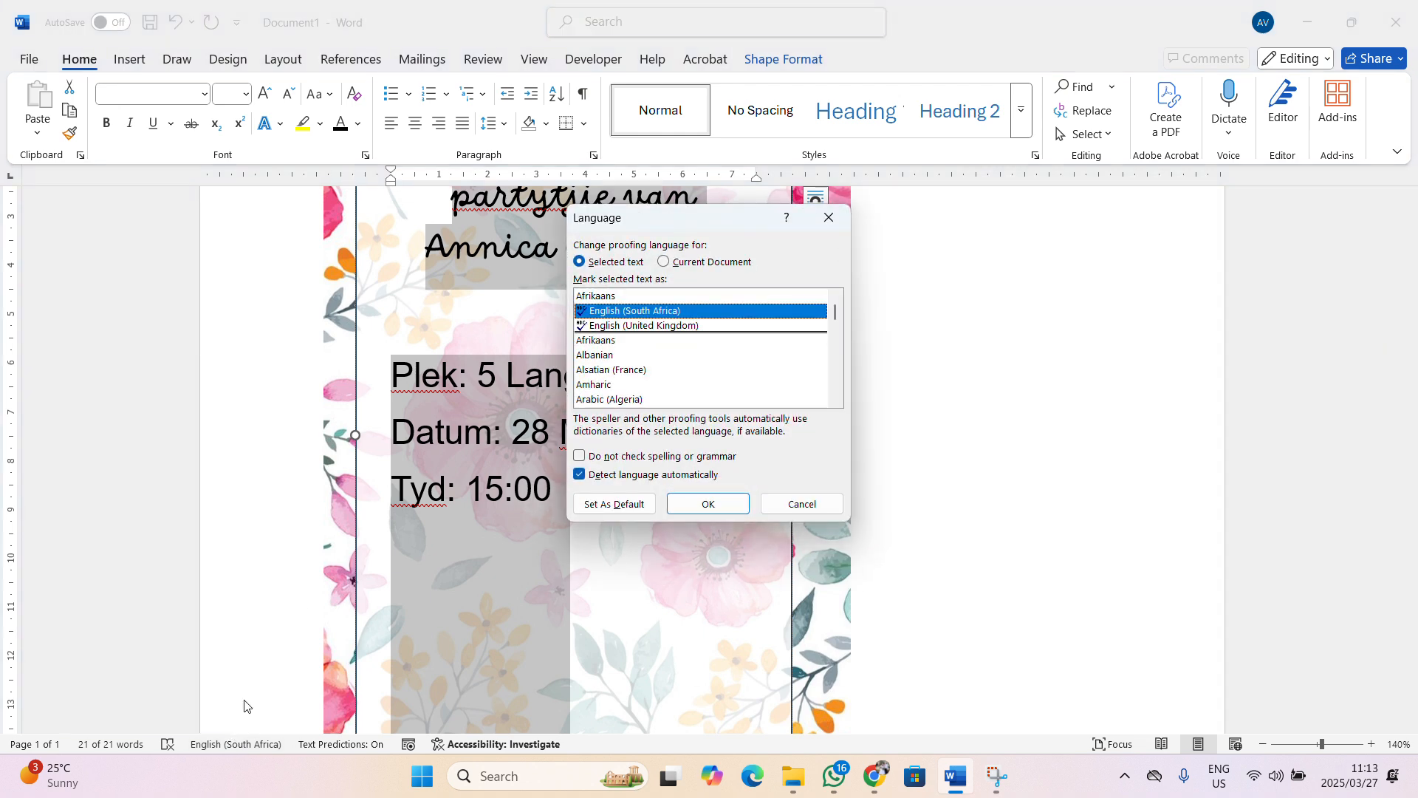
left_click(595, 297)
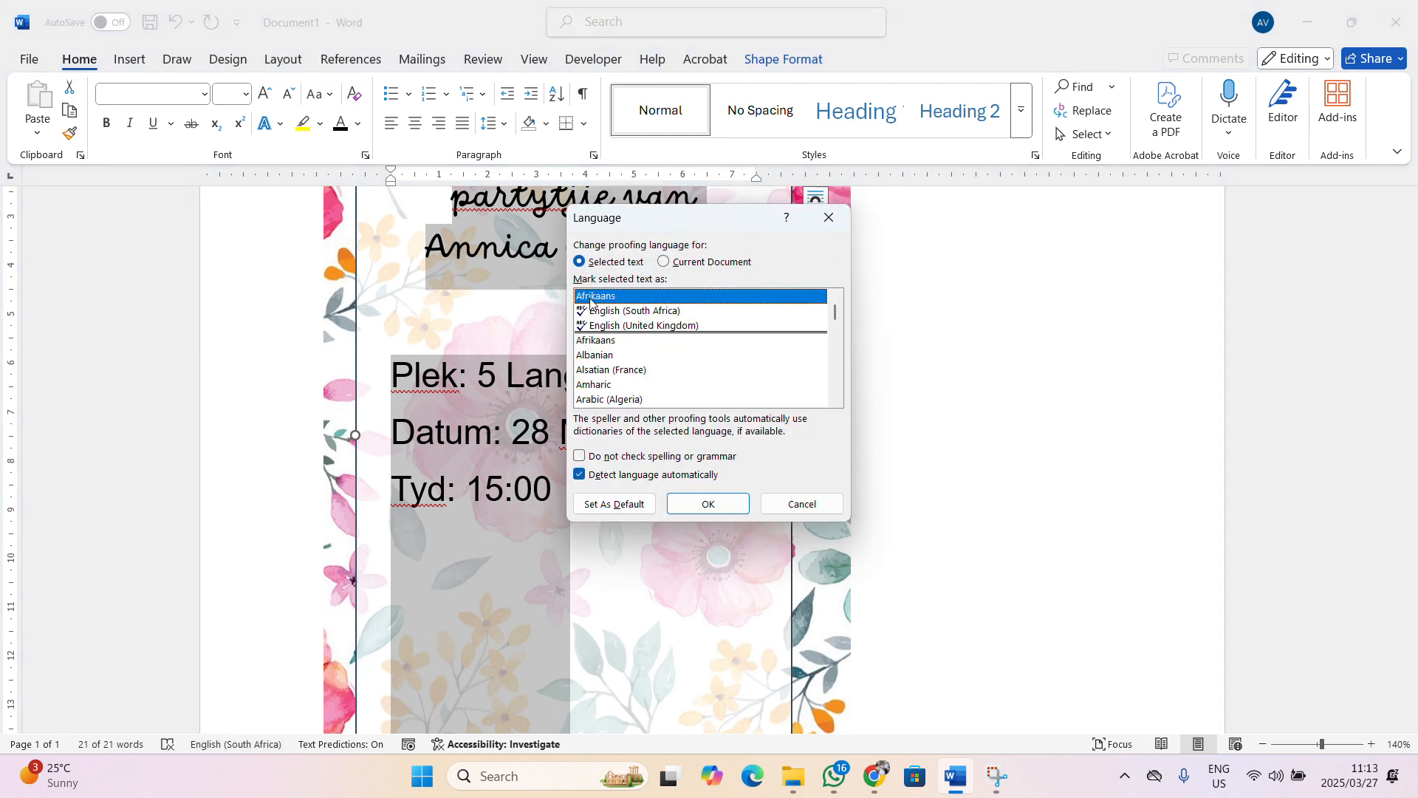
left_click(702, 516)
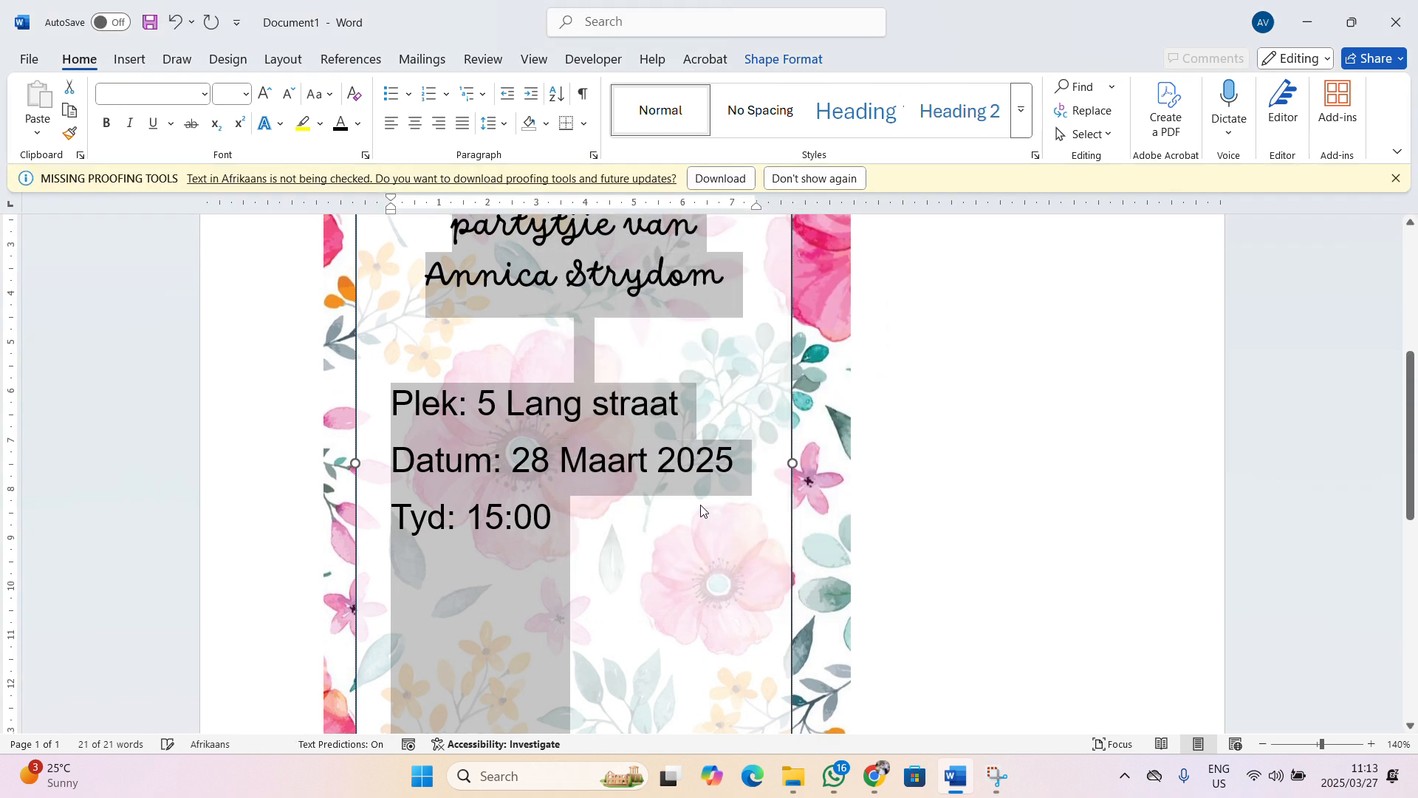
left_click(527, 522)
Deselect the text box, zoom out and switch to Web Layout view
scroll(527, 523, "up", 5)
scroll(1187, 453, "down", 1)
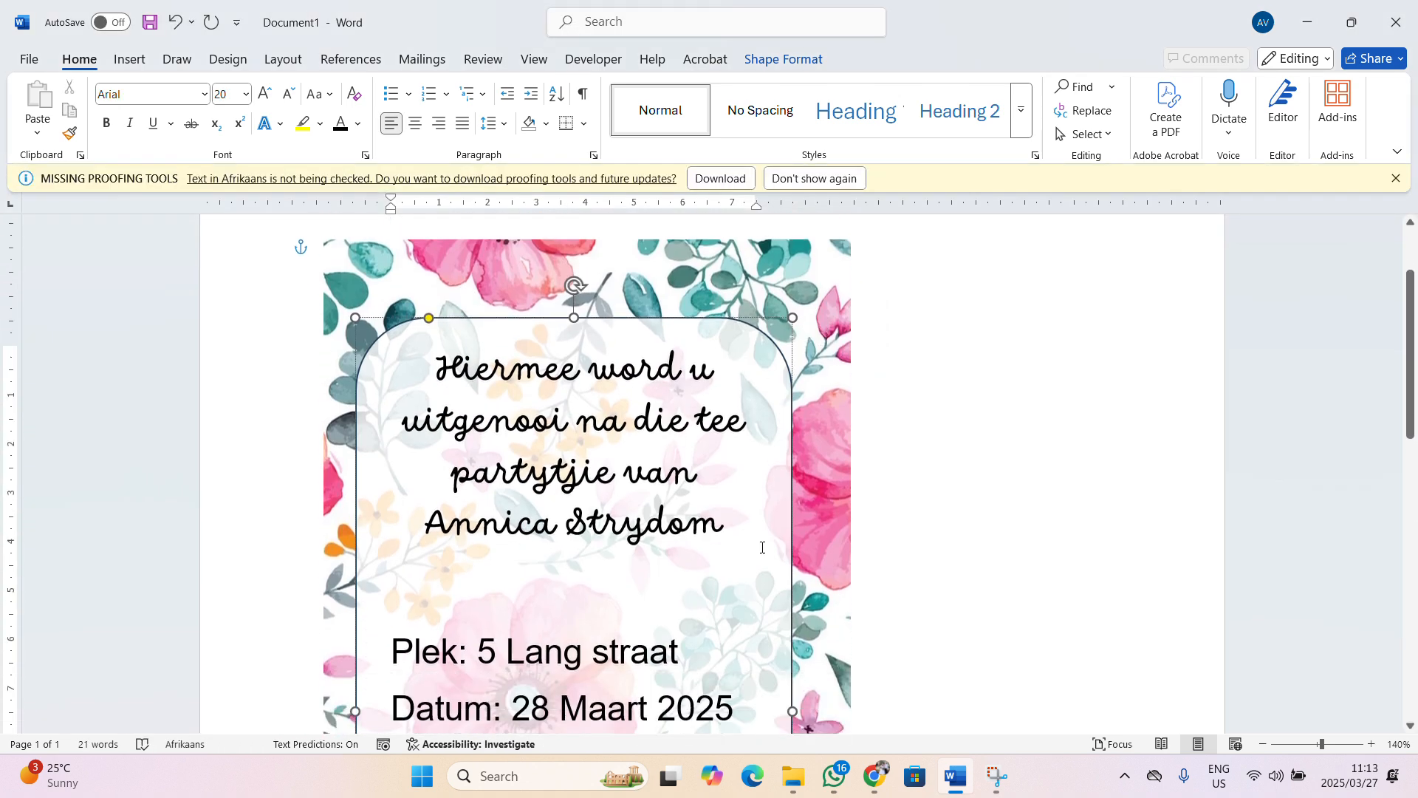
left_click(1186, 453)
scroll(1183, 453, "down", 5)
scroll(1182, 517, "up", 1)
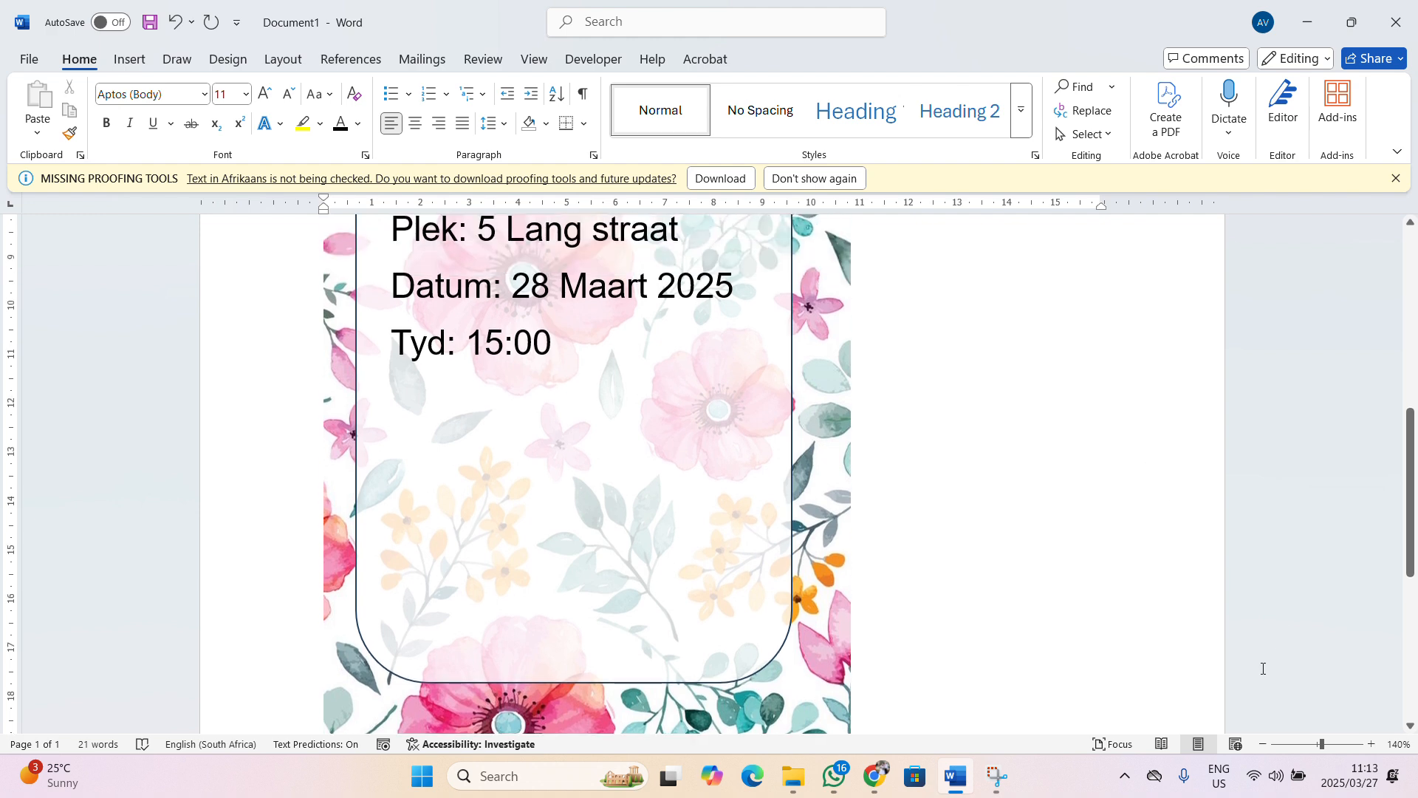
left_click(1263, 744)
left_click(1264, 744)
left_click(1263, 744)
left_click(1236, 743)
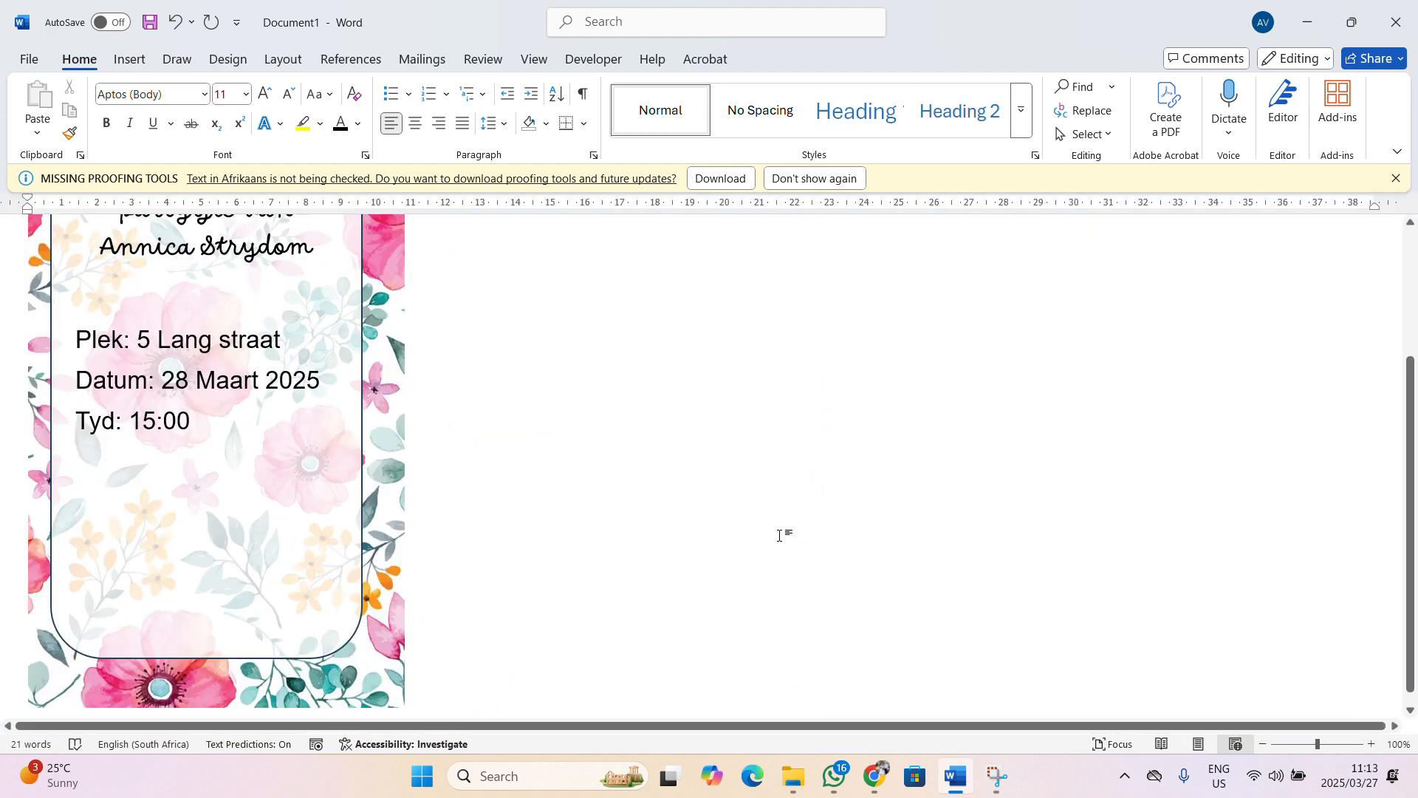
Return to Print Layout, zoom out to 70% and dismiss the Missing Proofing Tools bar
left_click(1198, 743)
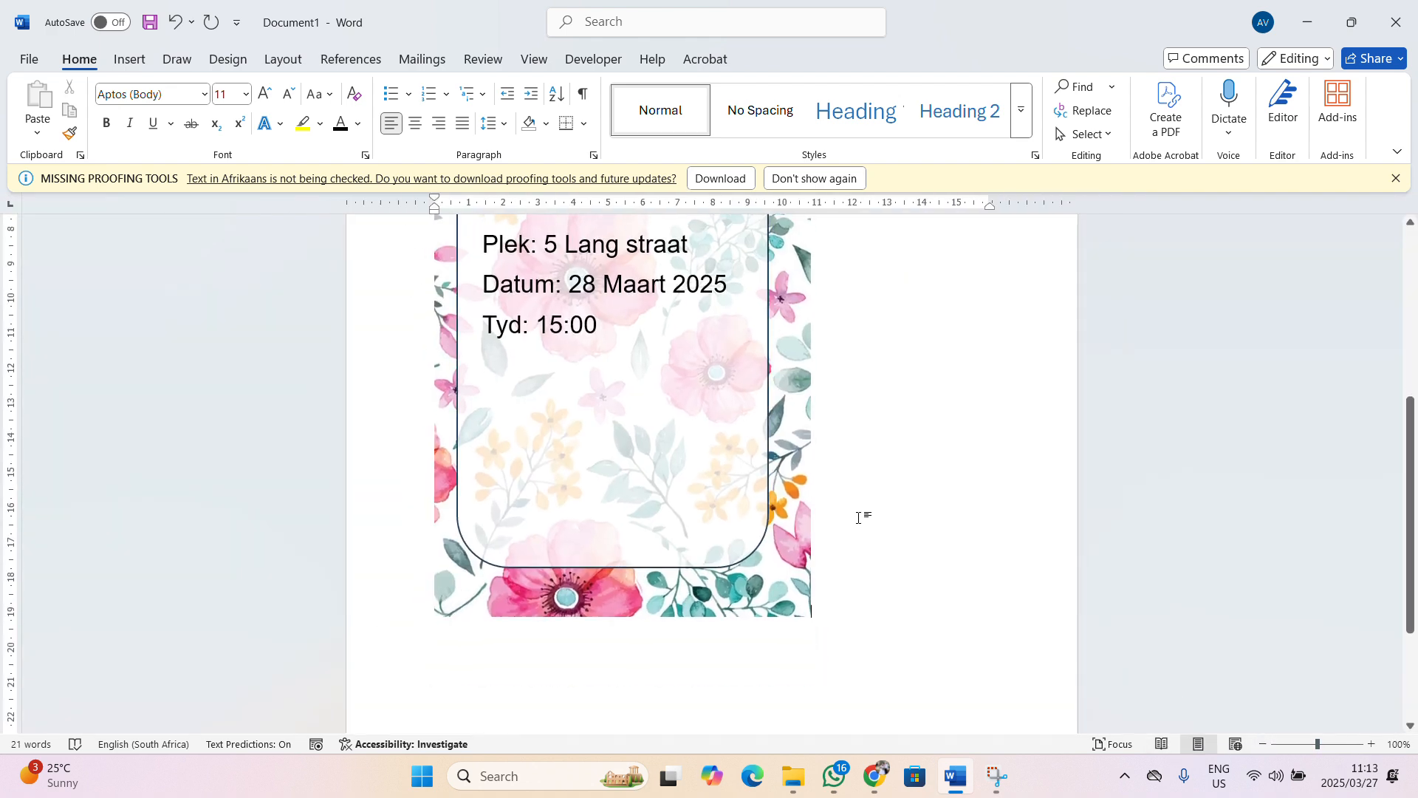
scroll(861, 516, "up", 3)
left_click(1263, 744)
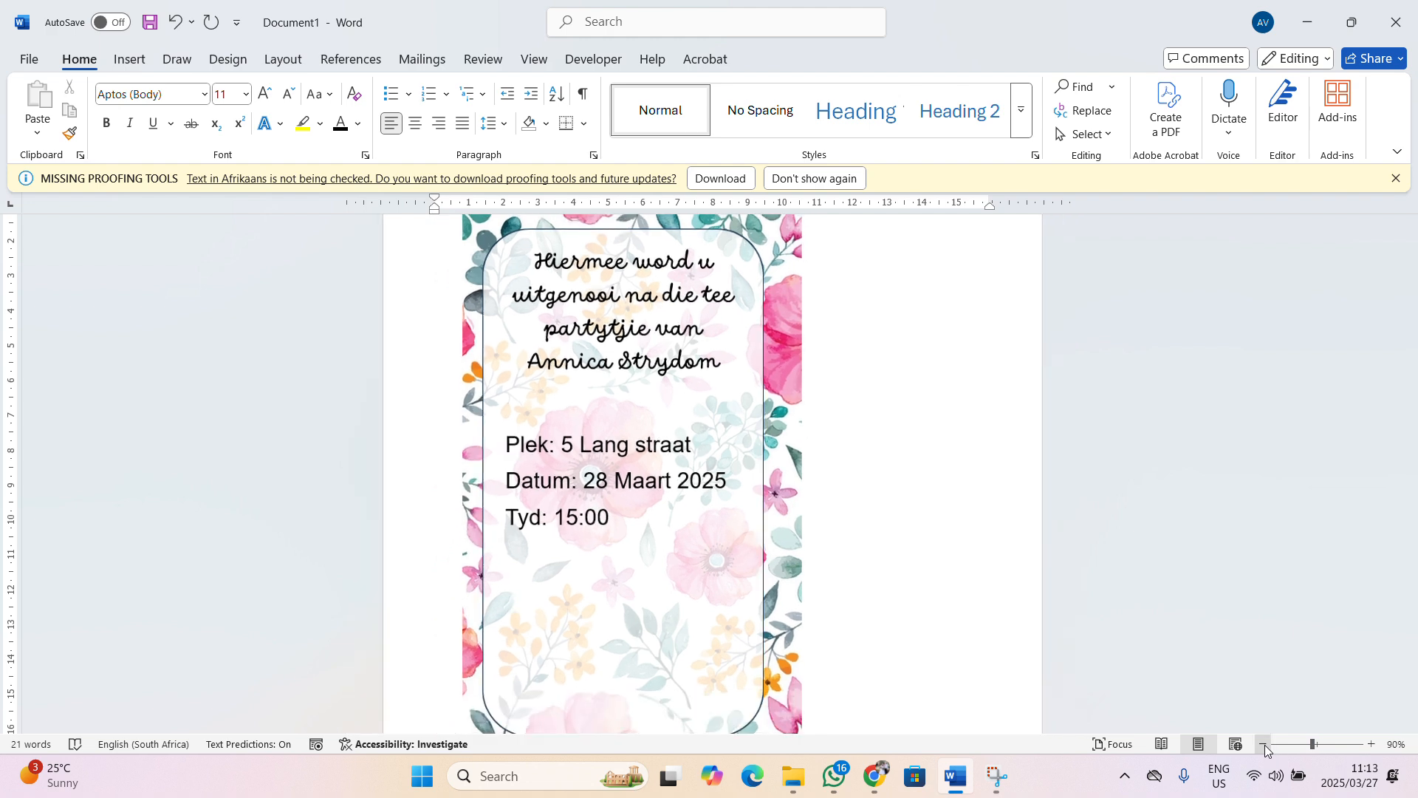
left_click(1263, 744)
left_click(1263, 743)
scroll(883, 559, "up", 1)
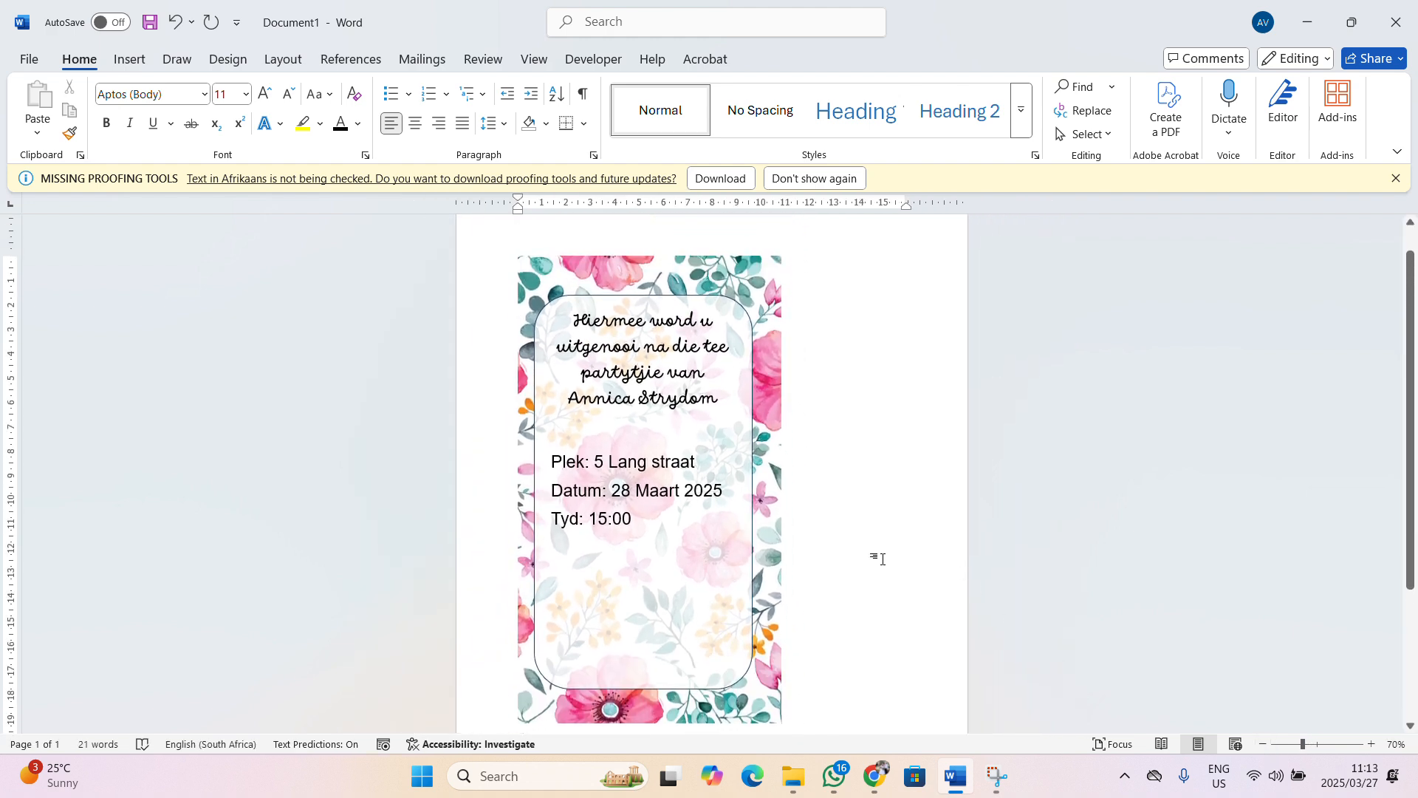
scroll(883, 559, "down", 1)
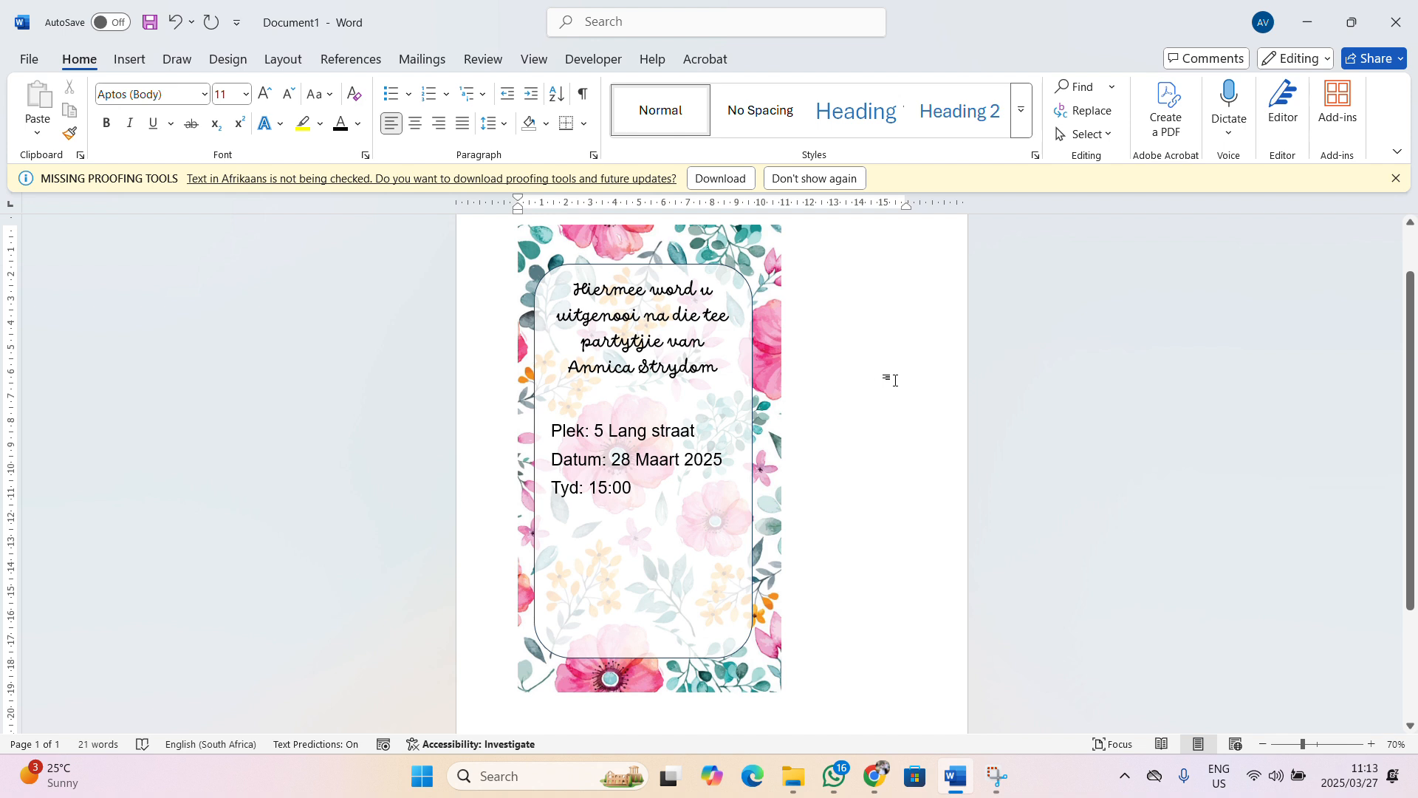
left_click(1395, 178)
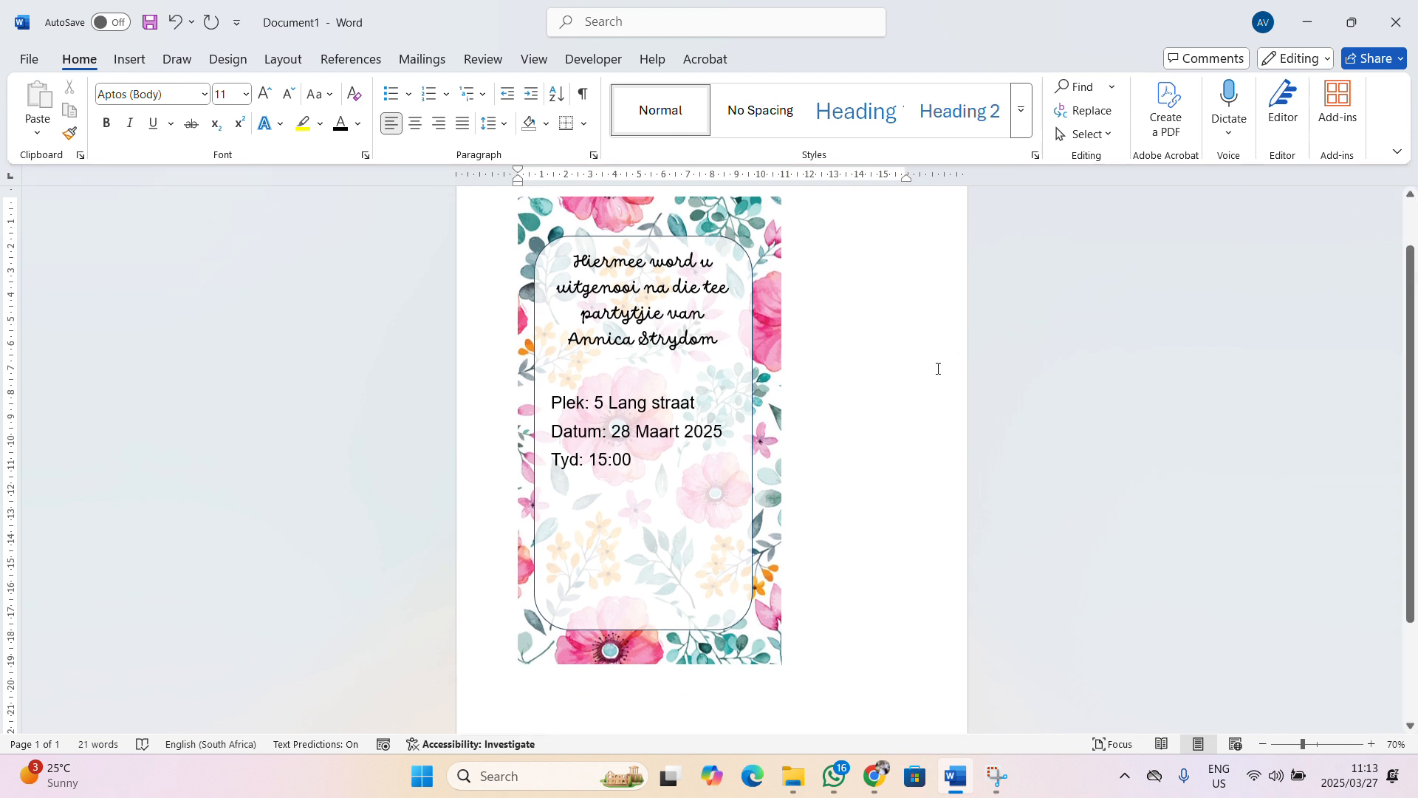
scroll(855, 399, "up", 1)
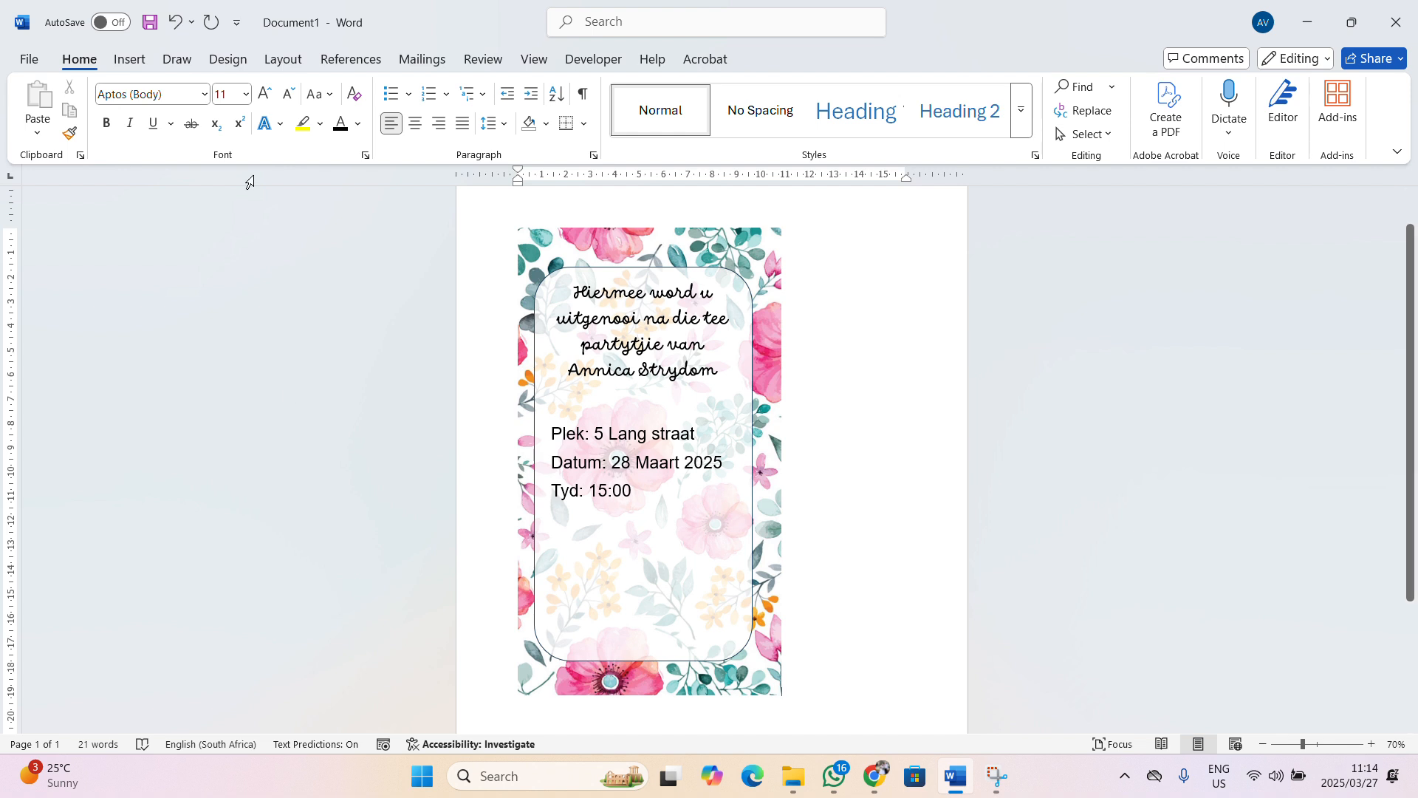
Start an Insert > Screenshot > Screen Clipping, then bring Word back up maximized
left_click(144, 60)
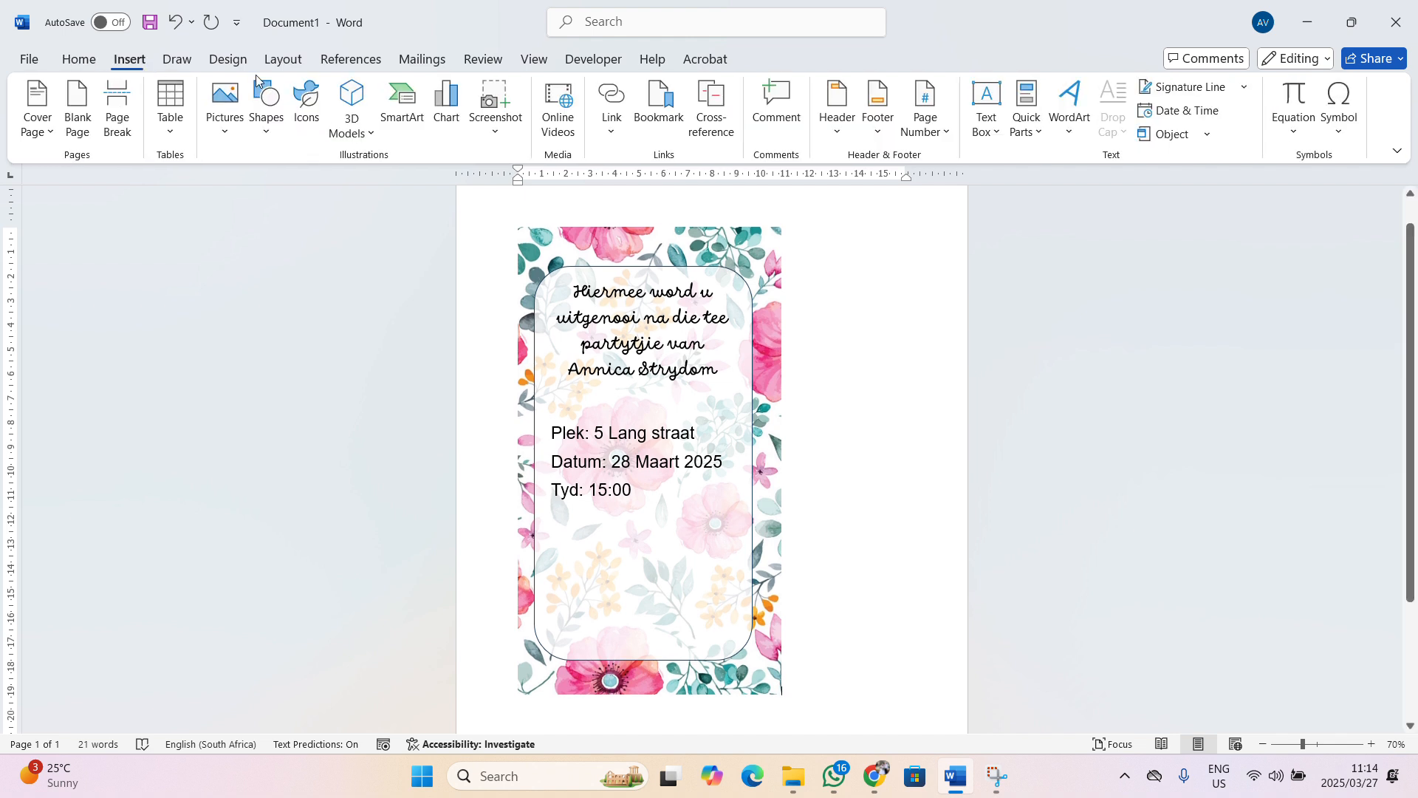
left_click(499, 126)
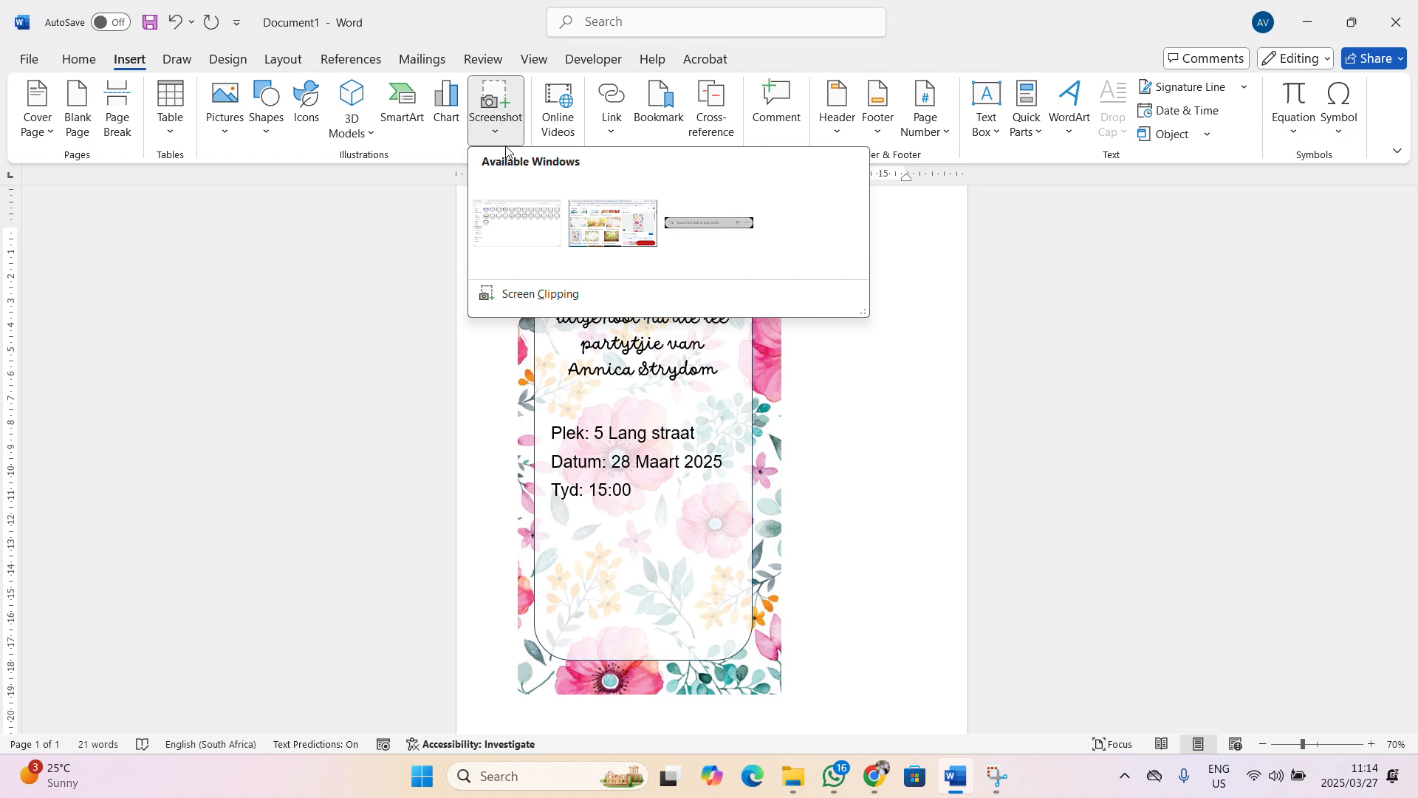
left_click(532, 294)
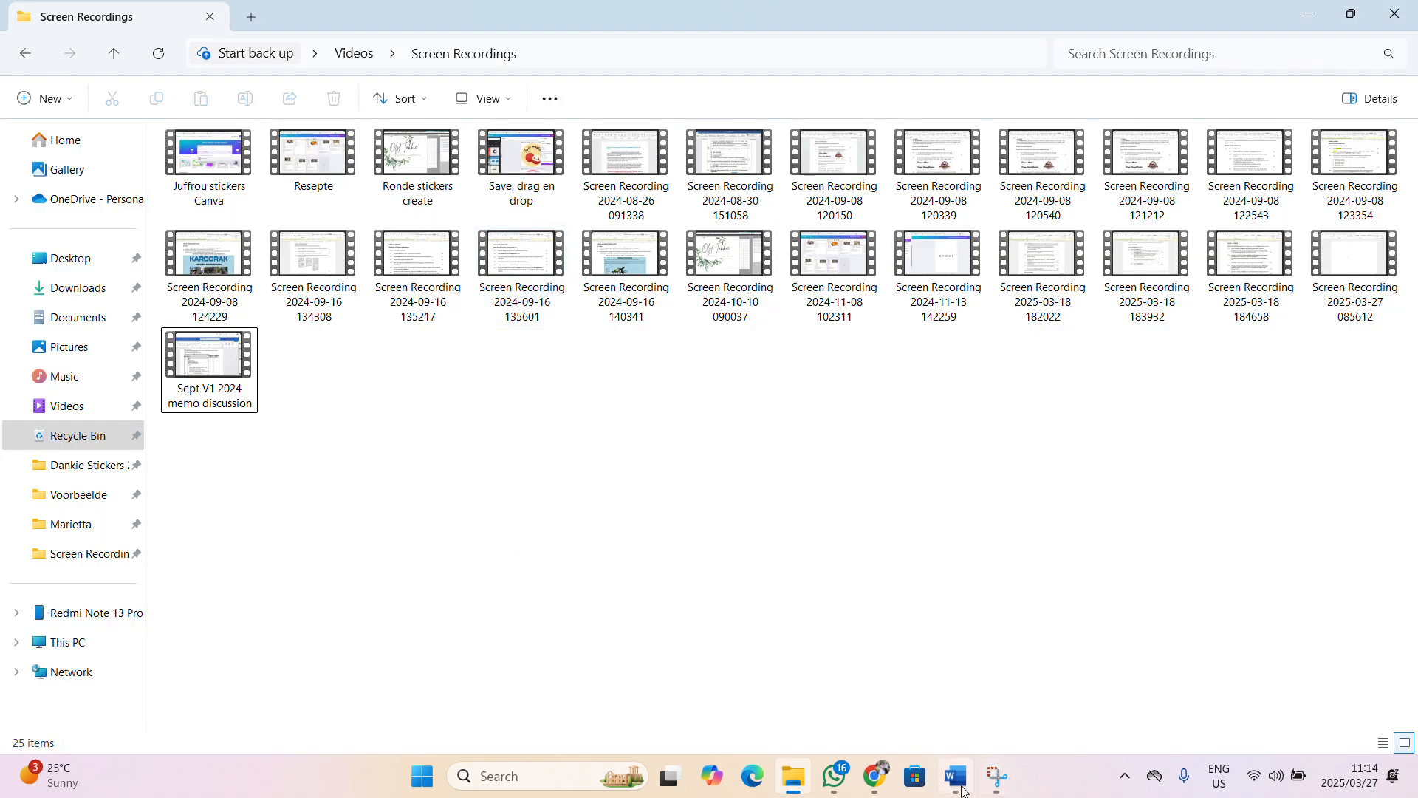
mouse_move(960, 787)
left_click(1055, 650)
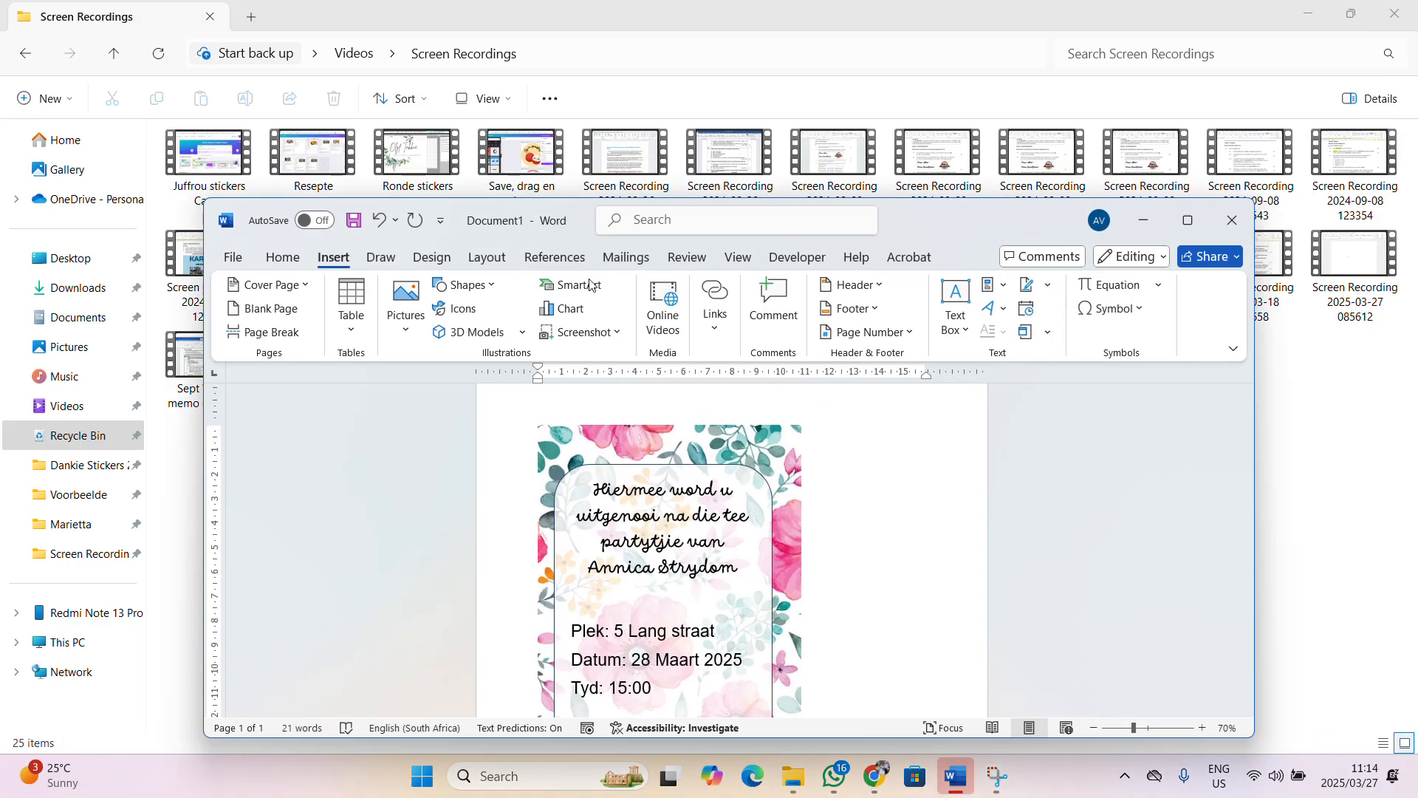
left_click(1188, 220)
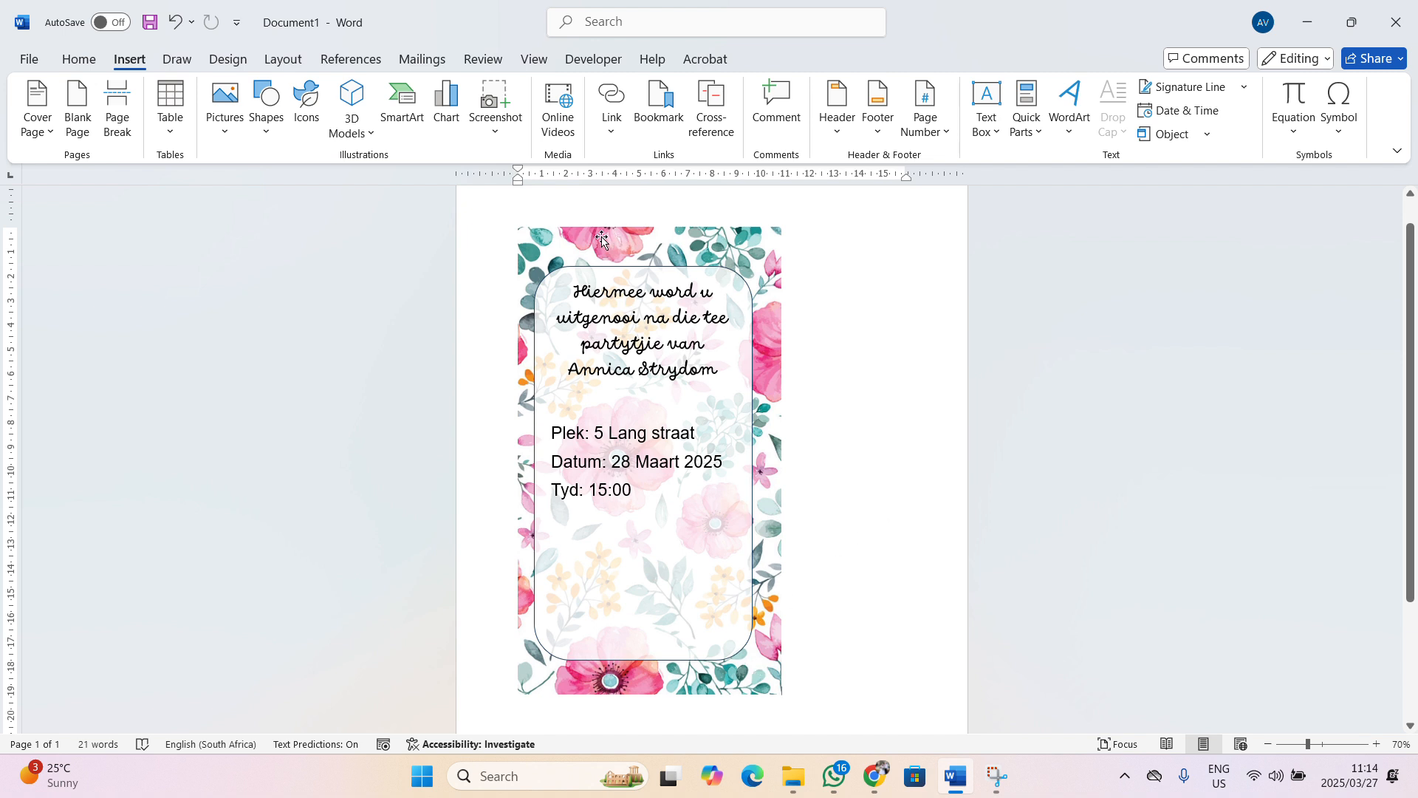
Snip the invitation page with Win+Shift+S and switch over to WhatsApp
key("super+shift+s")
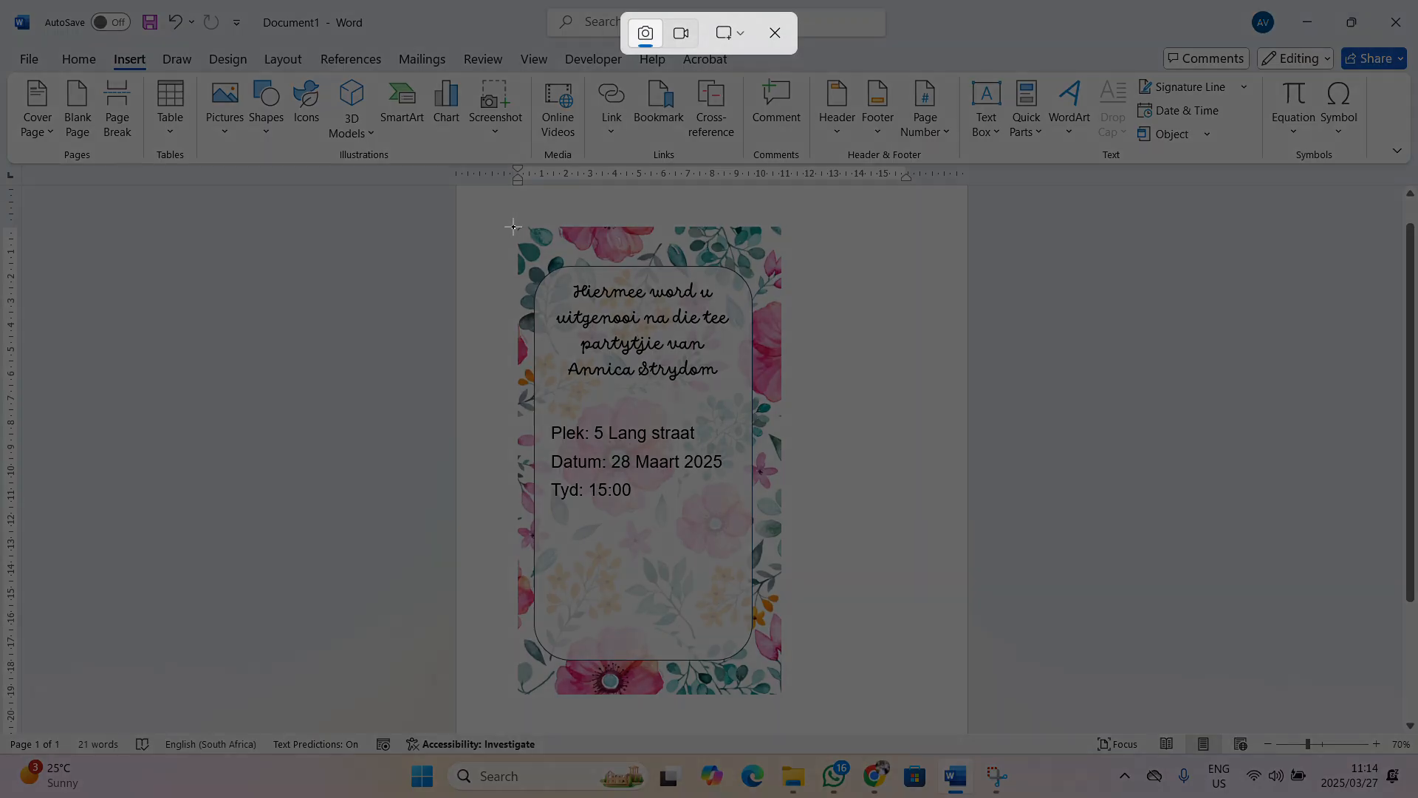
left_click_drag(514, 227, 780, 694)
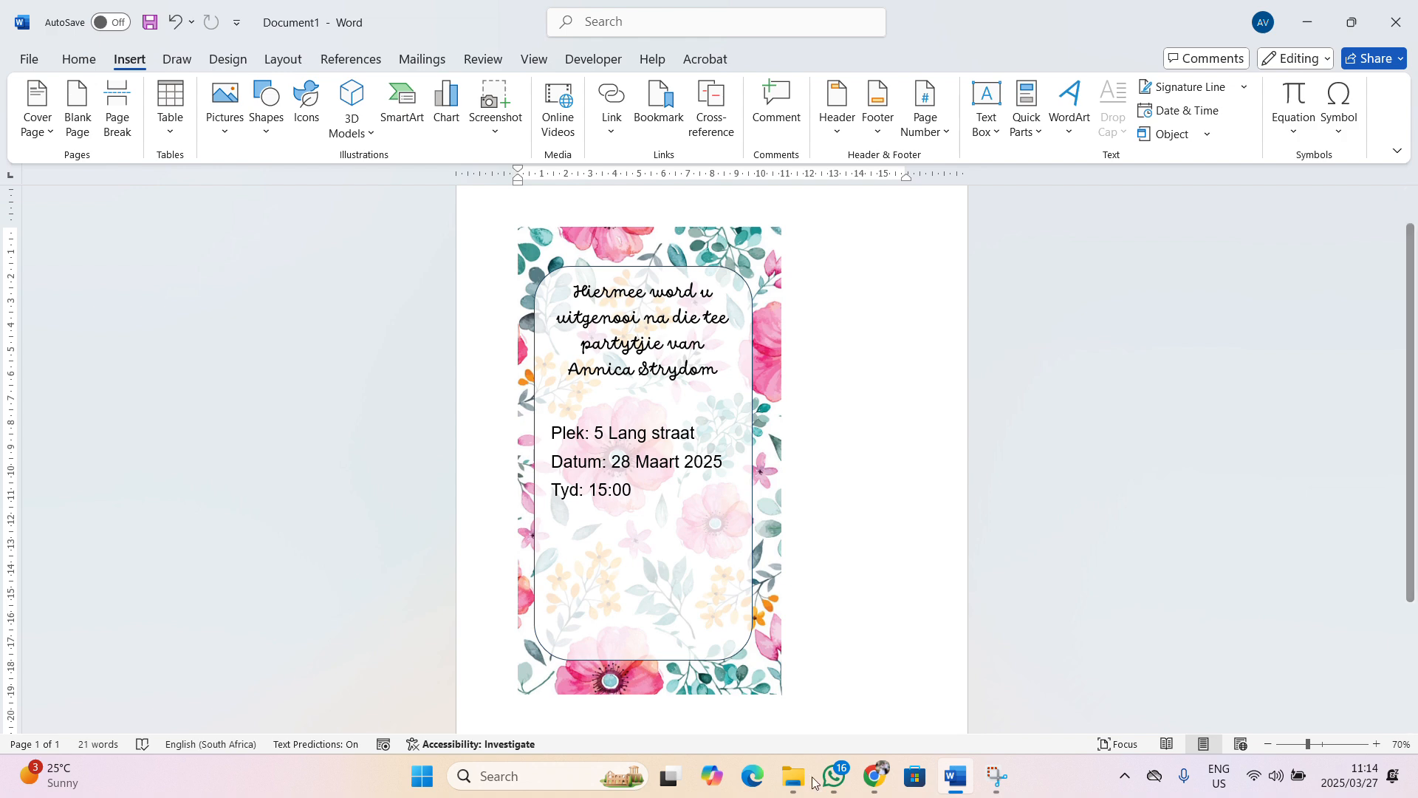
left_click(835, 775)
Search for 'me my' and open the 'Me myself and I' chat
left_click(198, 112)
type("m")
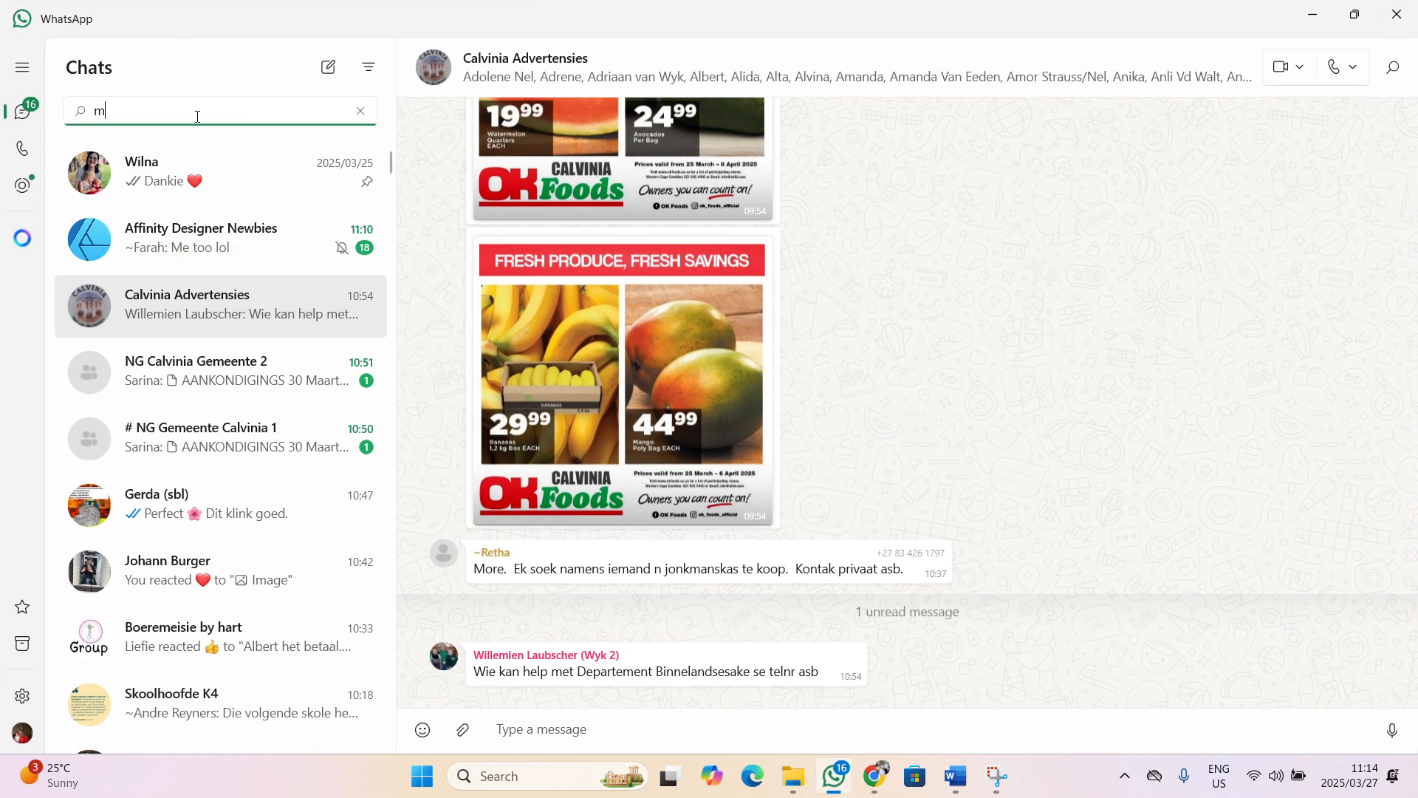
type("e my")
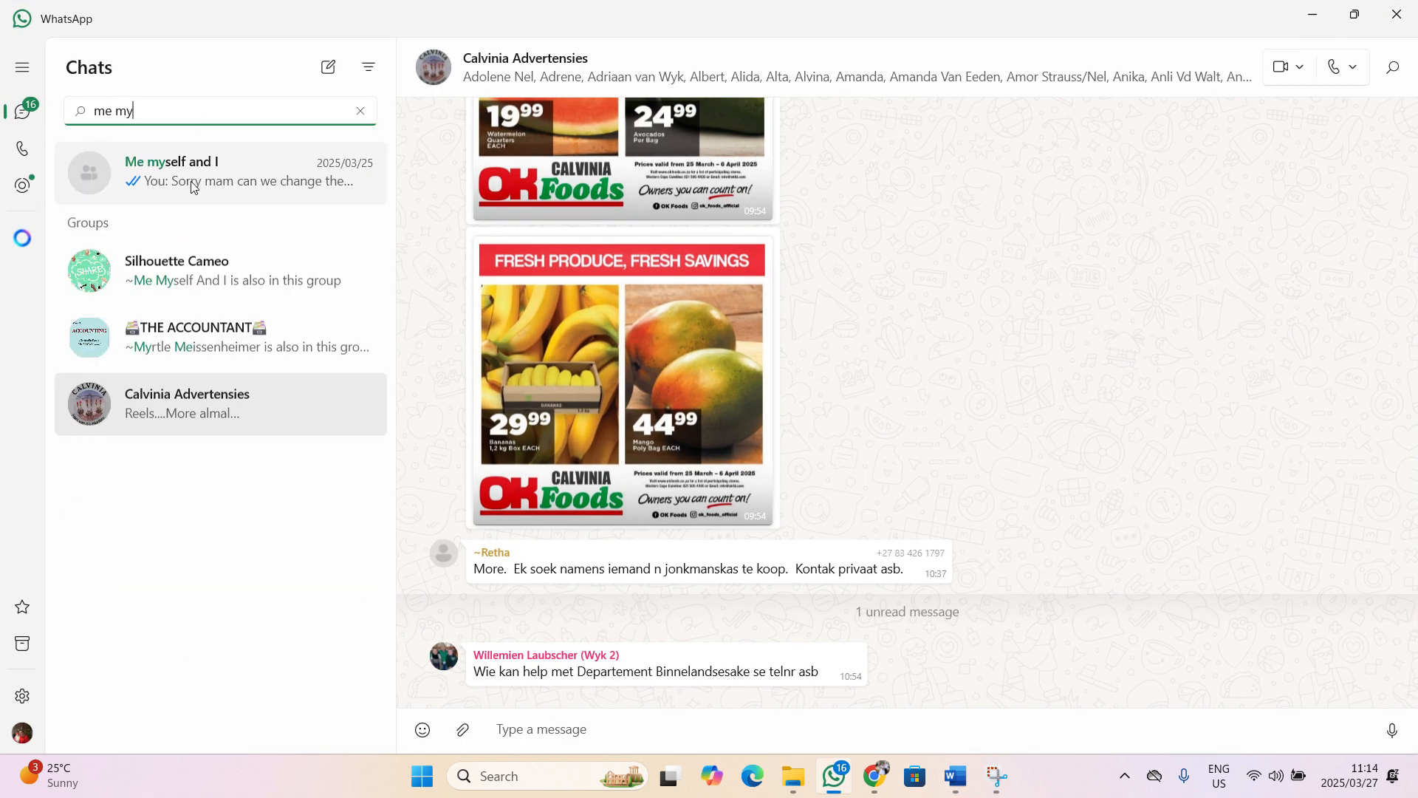
left_click(191, 182)
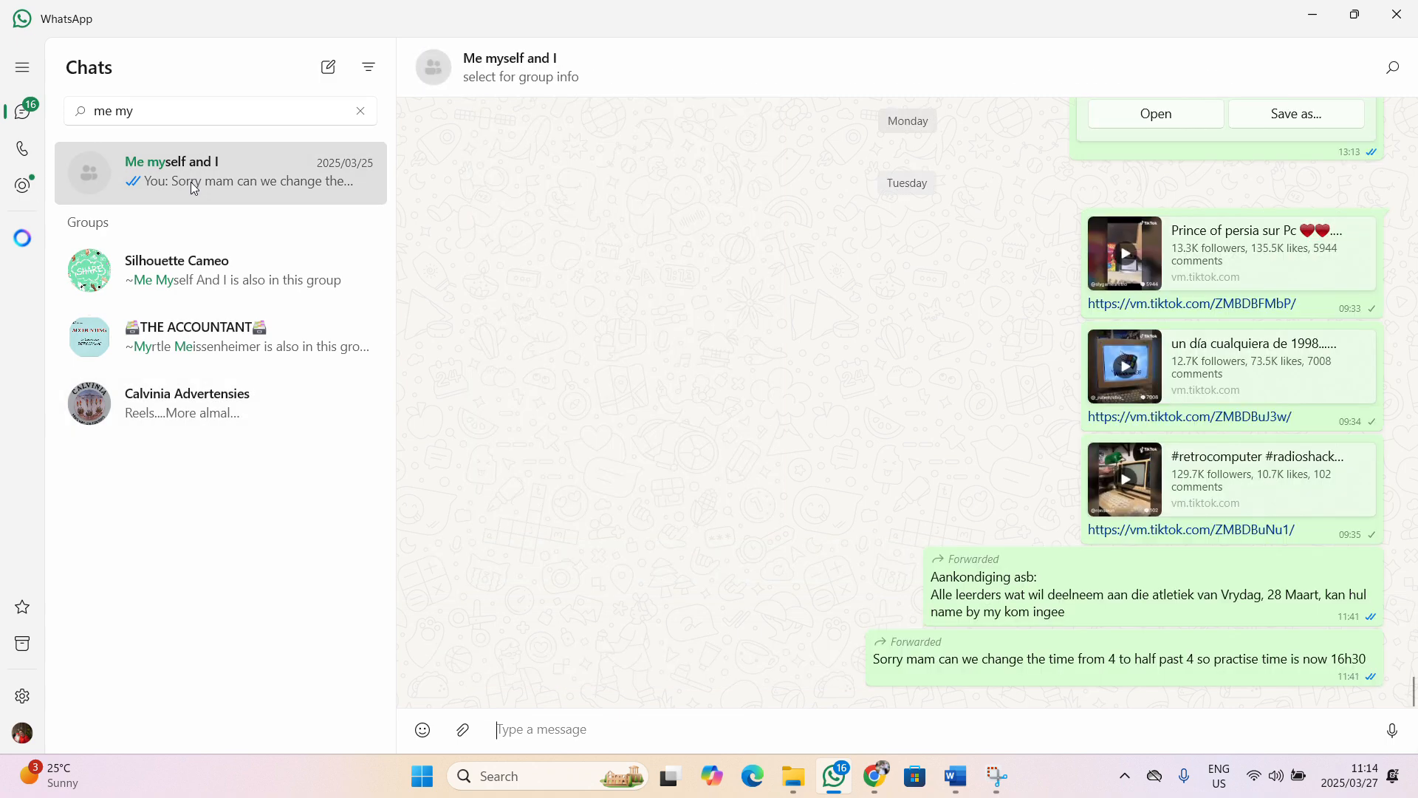
Paste the invitation snip into the message box, send it, and minimize WhatsApp
right_click(652, 722)
left_click(585, 659)
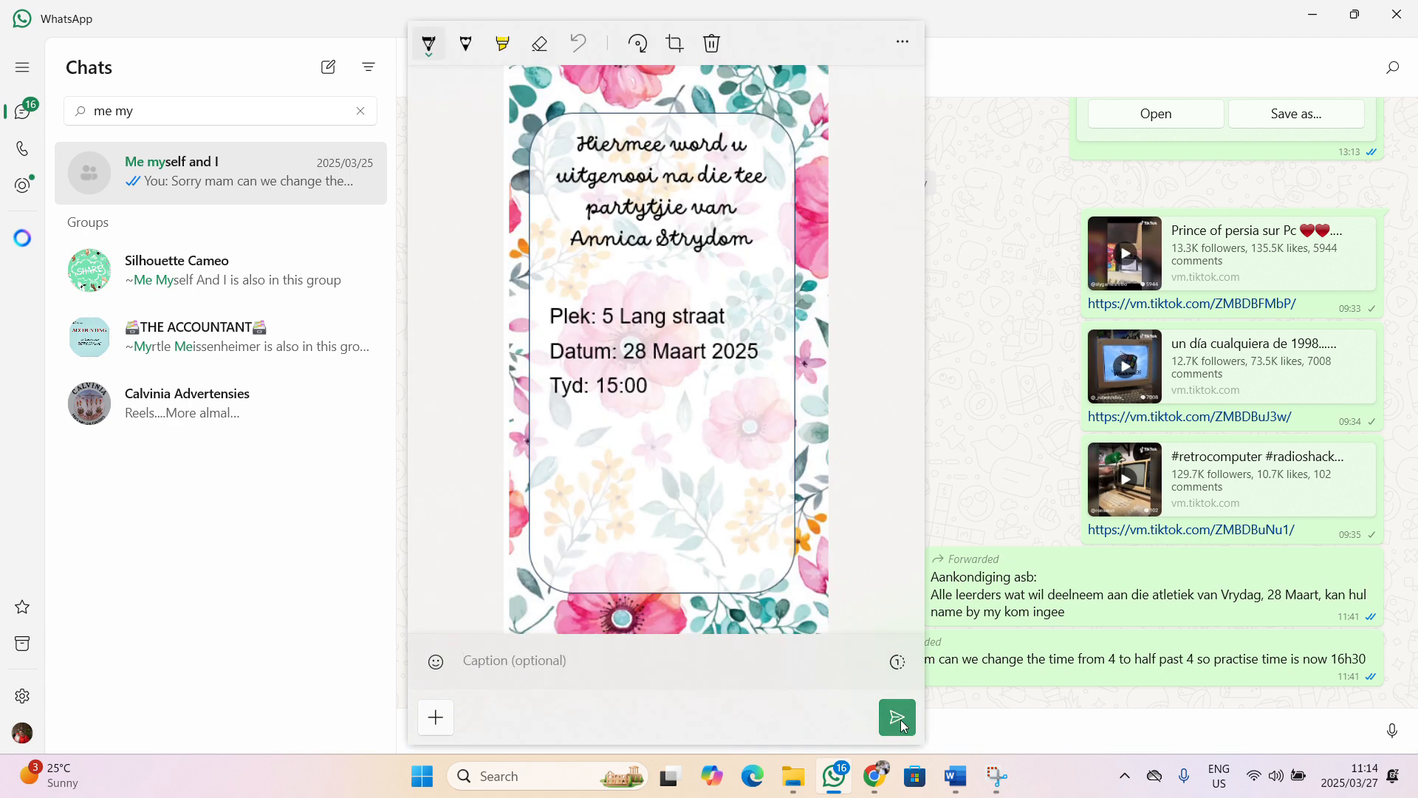
left_click(901, 724)
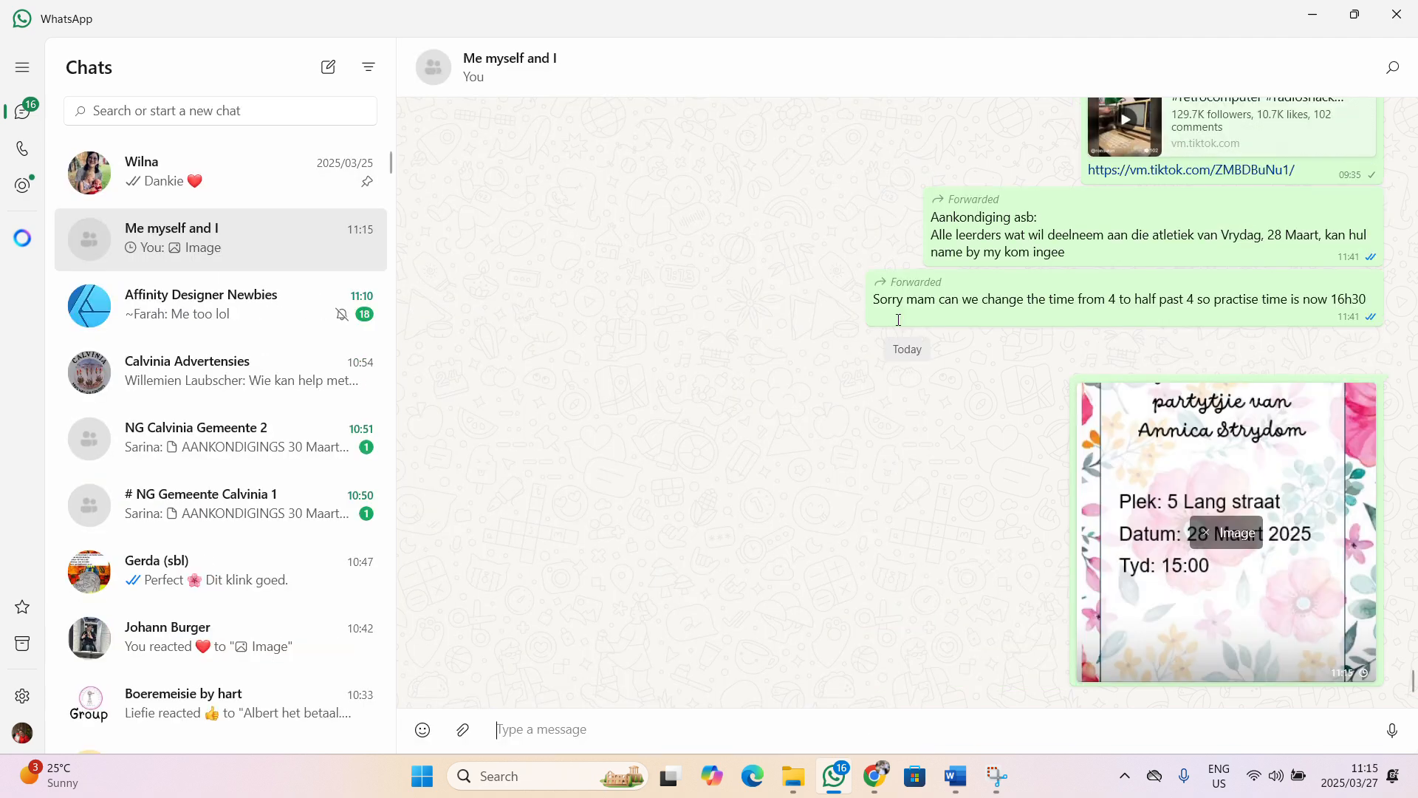
left_click(1309, 15)
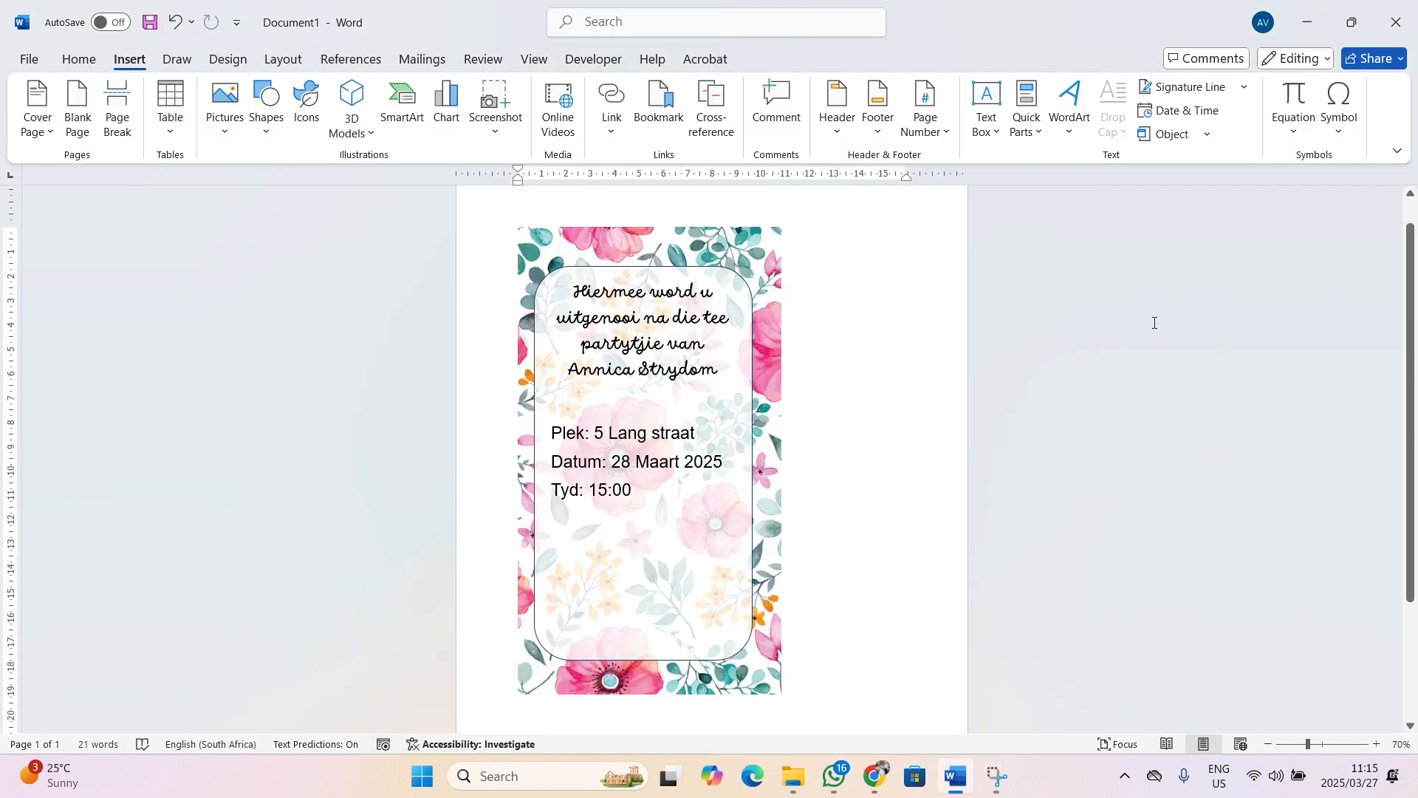